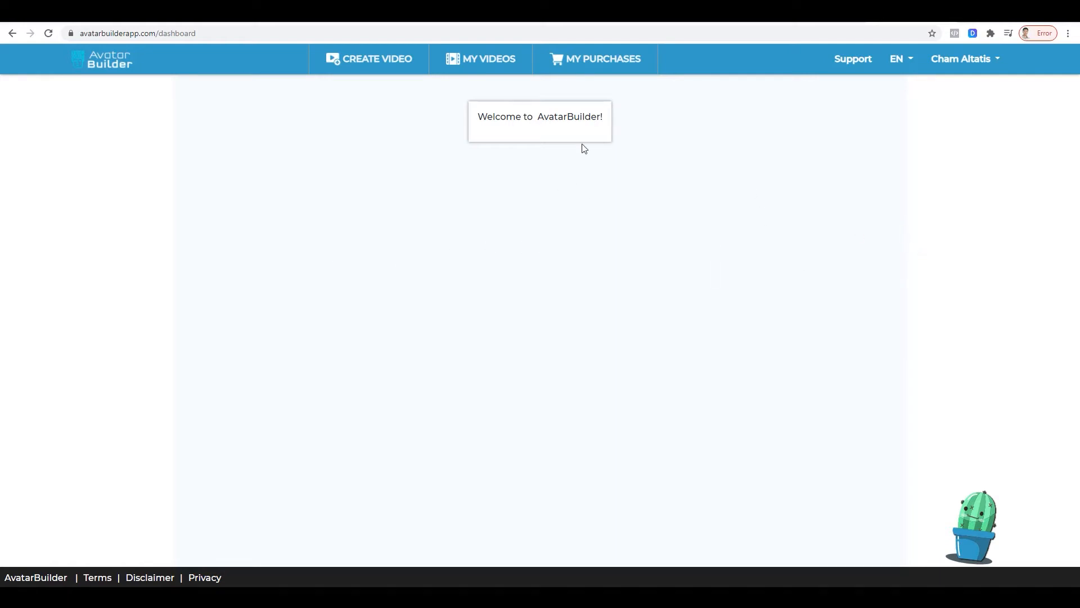
- Start creating a new video and look over the Boxed Texts and Typewriter video types
left_click(374, 65)
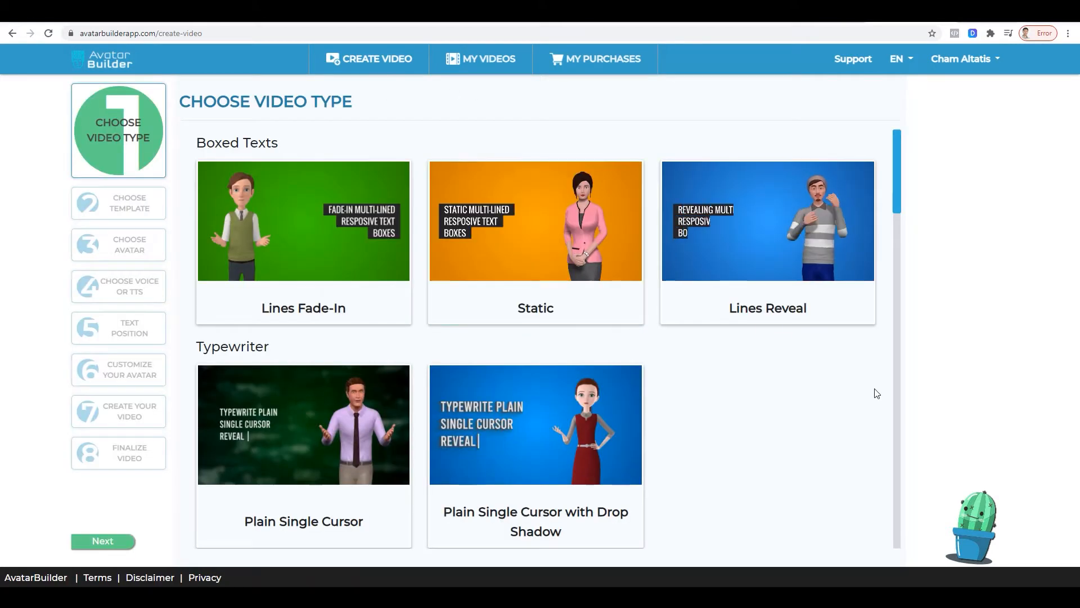
scroll(831, 379, "down", 3)
scroll(831, 379, "down", 2)
scroll(832, 379, "up", 5)
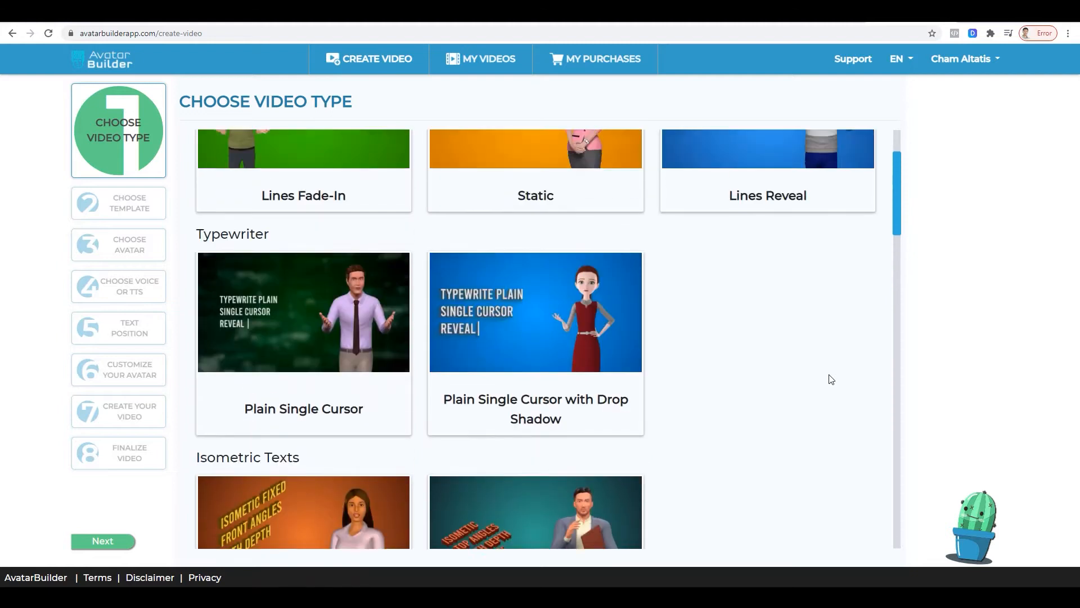
scroll(832, 380, "down", 1)
scroll(484, 309, "up", 1)
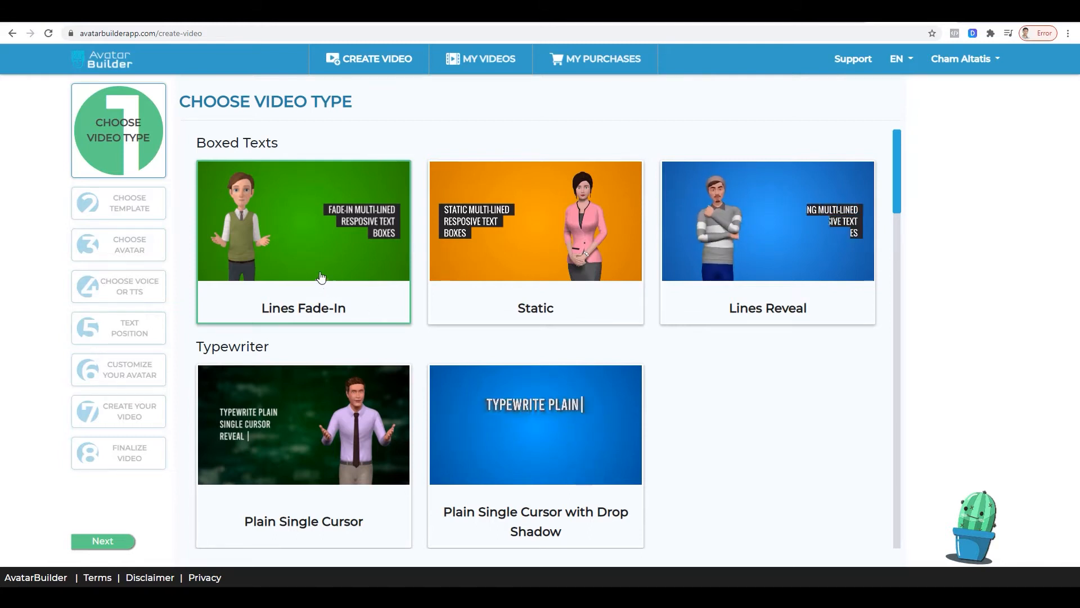
- Examine the full range of video types, from Boxed Texts through Mockups Showcase and Image Frames to Avatar with Solid BG
scroll(749, 360, "down", 3)
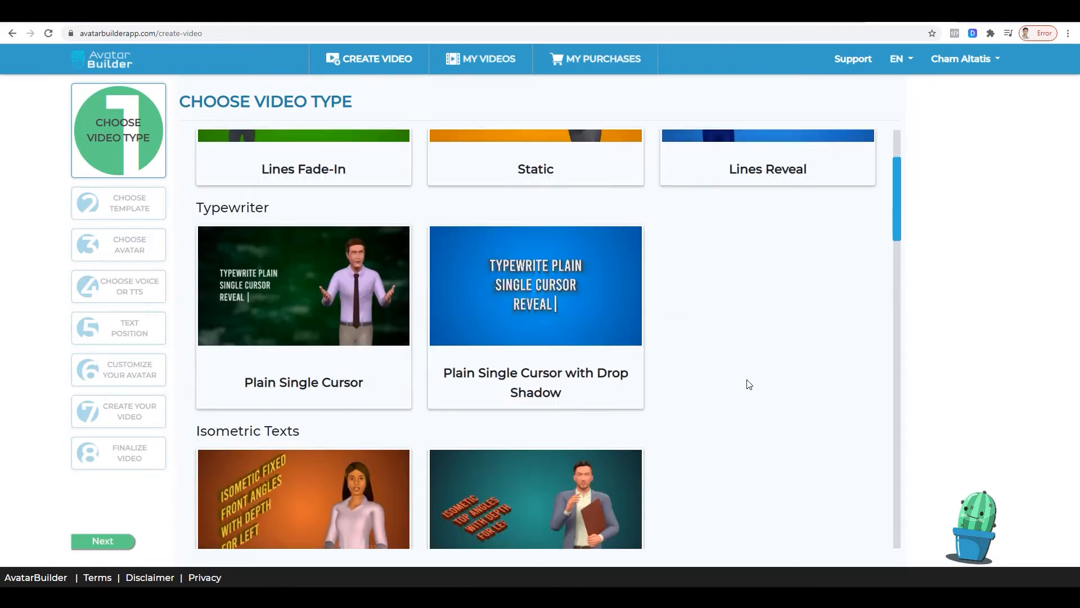
scroll(776, 314, "down", 5)
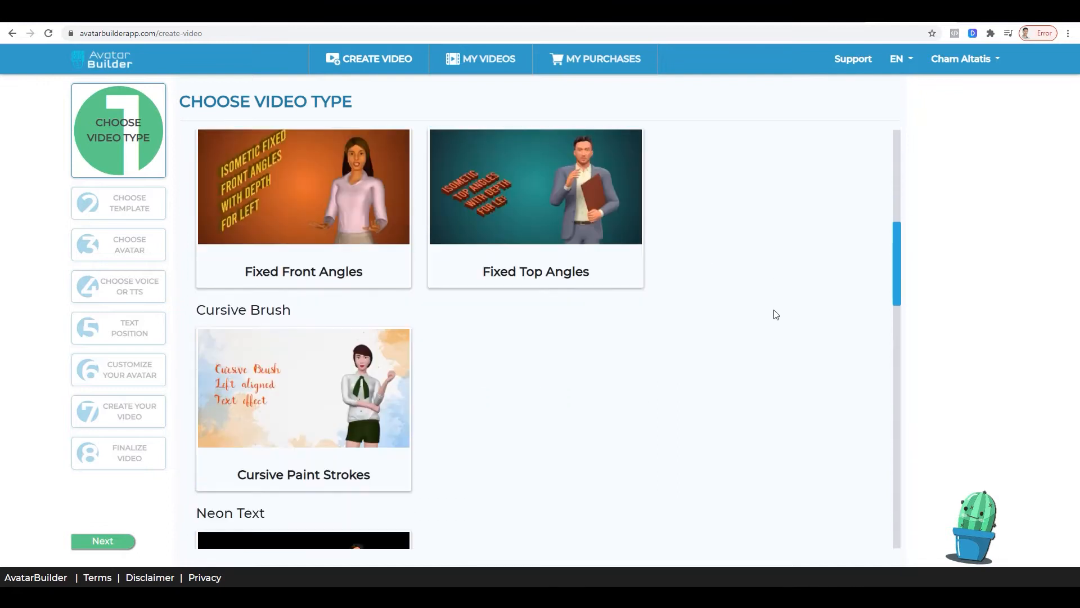
scroll(308, 259, "up", 1)
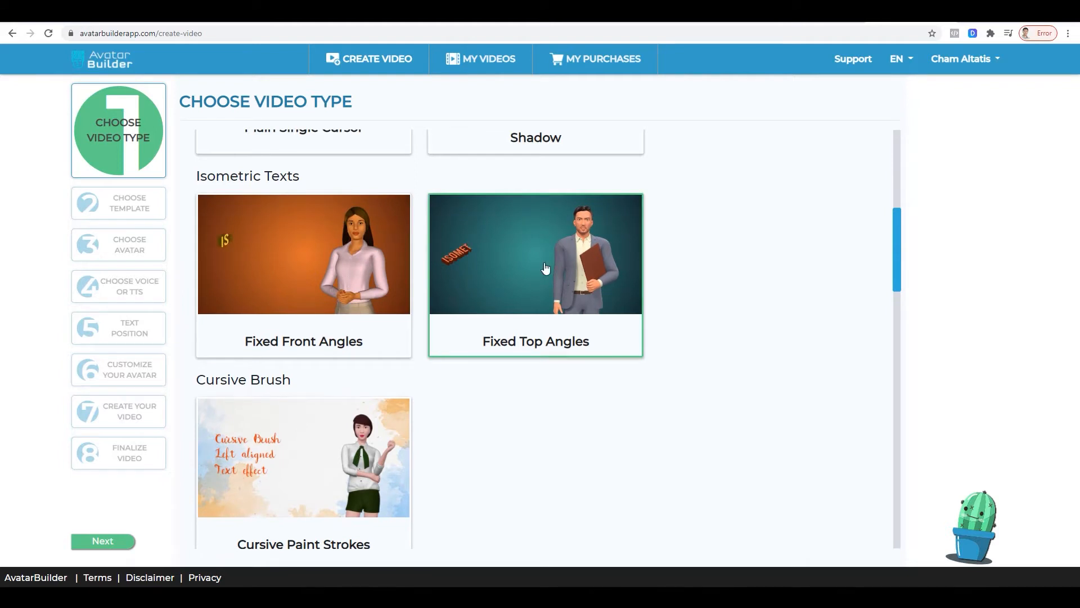
scroll(647, 309, "down", 3)
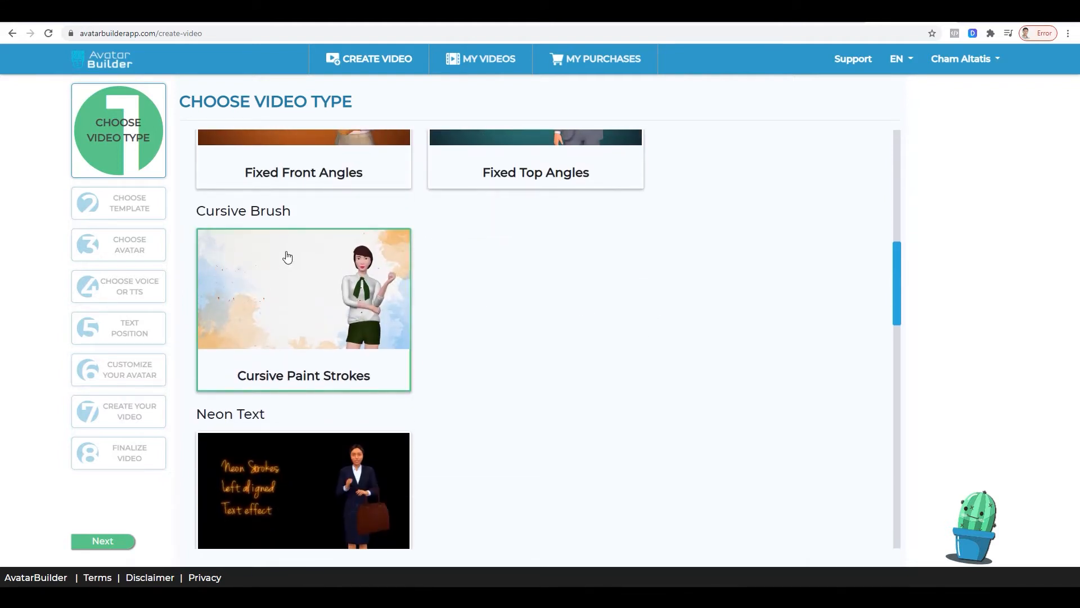
scroll(458, 279, "down", 10)
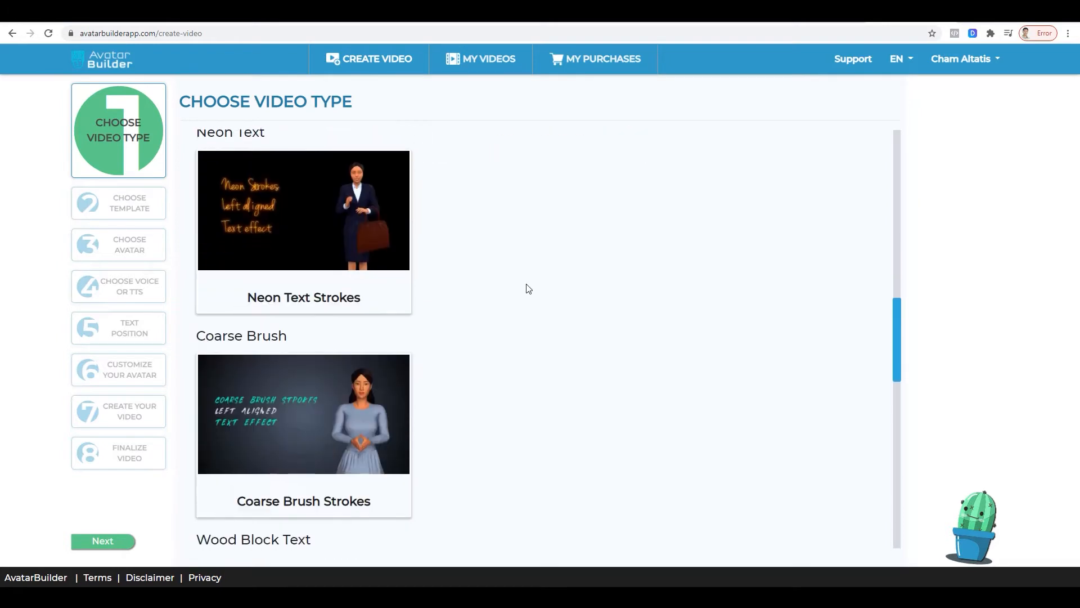
scroll(528, 289, "down", 3)
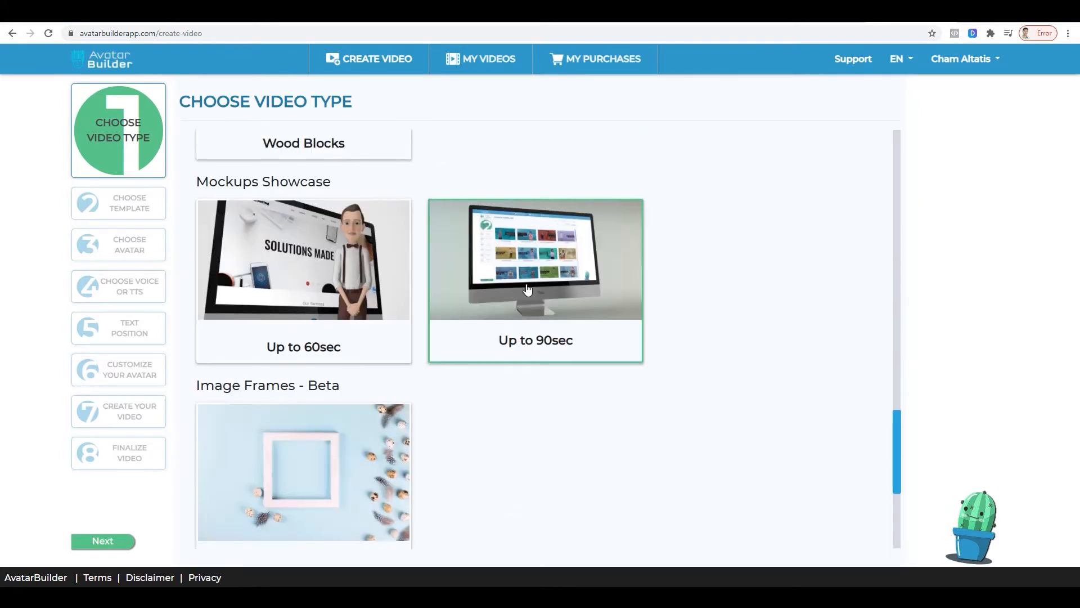
scroll(527, 289, "up", 2)
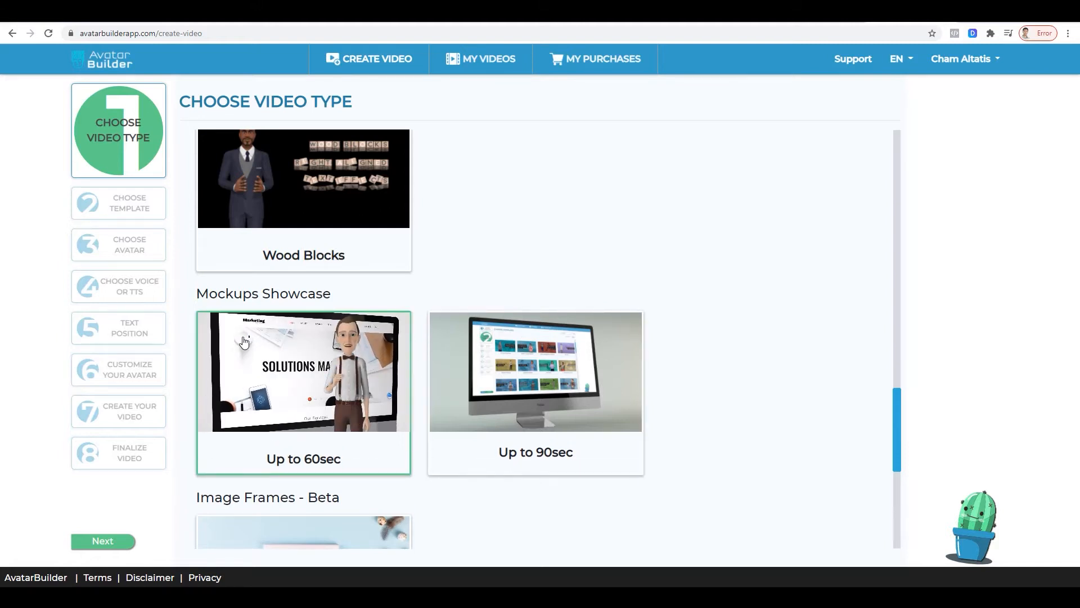
scroll(675, 398, "down", 3)
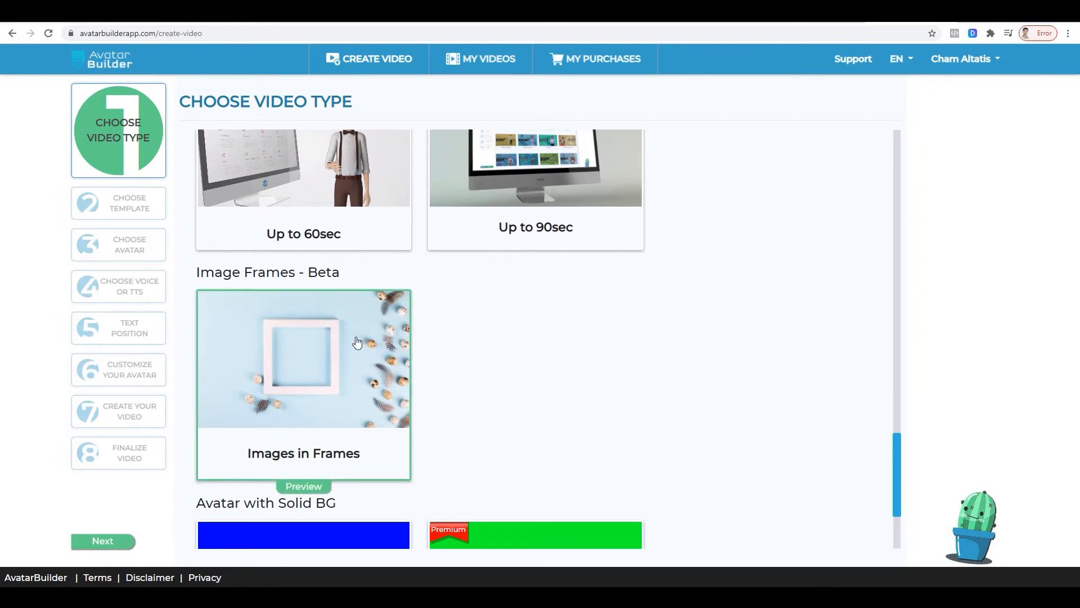
scroll(476, 347, "down", 3)
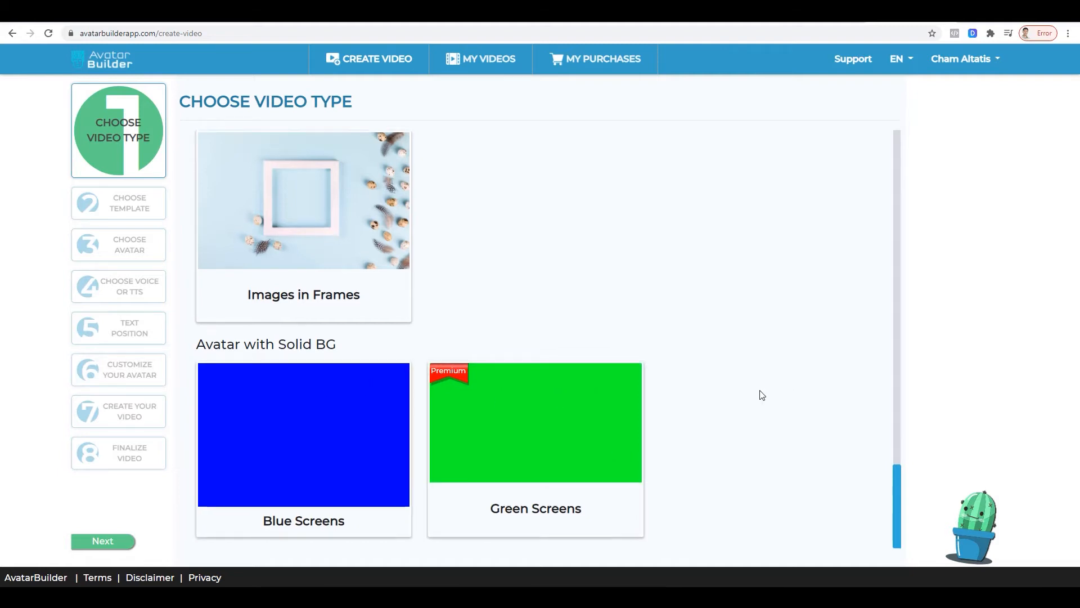
scroll(760, 393, "up", 15)
scroll(760, 391, "up", 6)
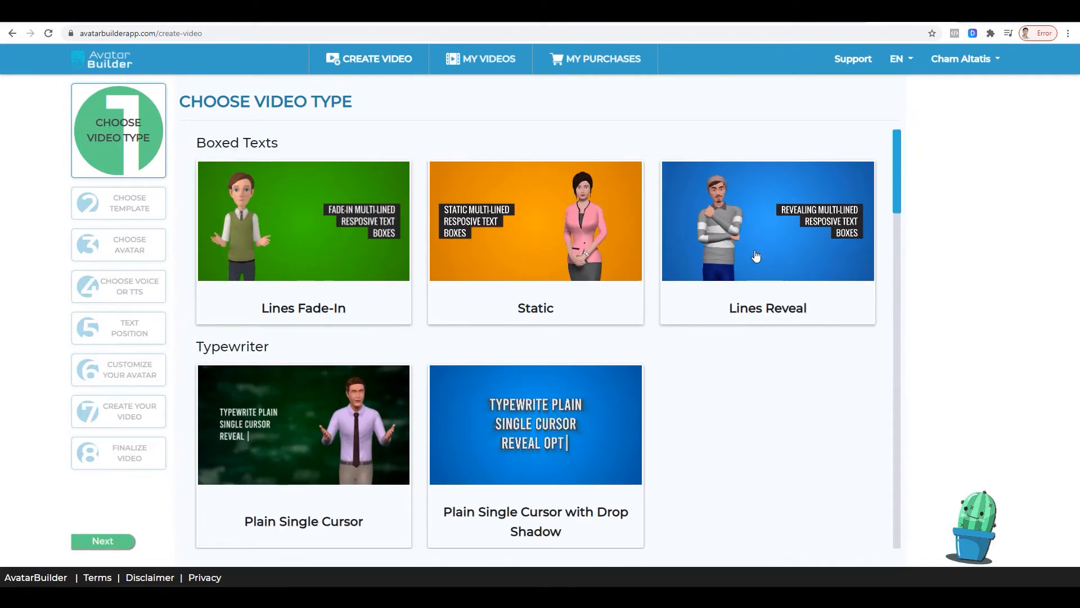
- Choose the Lines Reveal video type under Boxed Texts and proceed to template selection
left_click(791, 247)
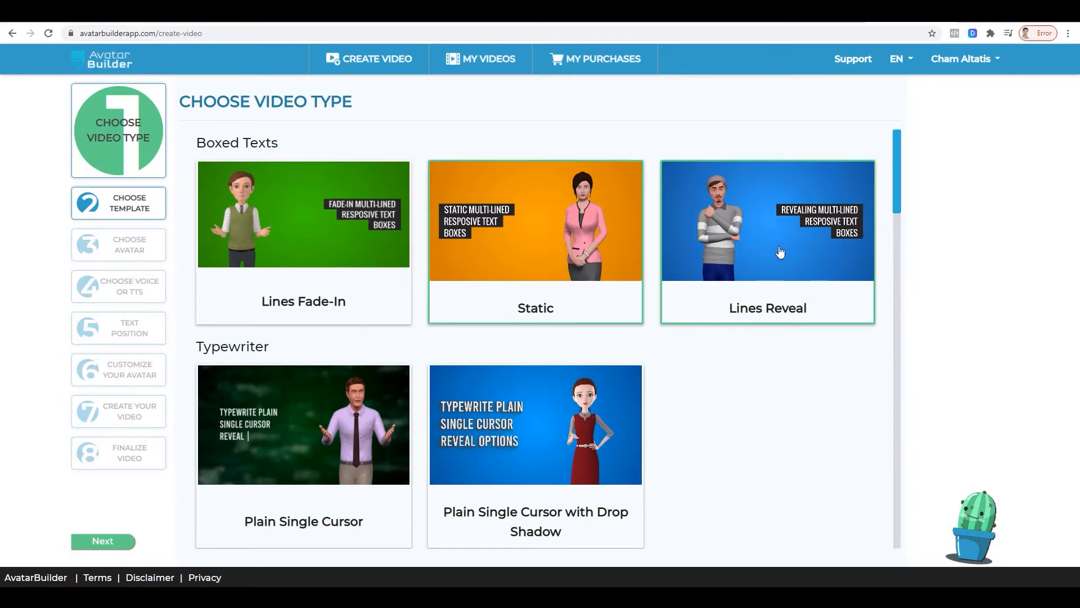
left_click(103, 542)
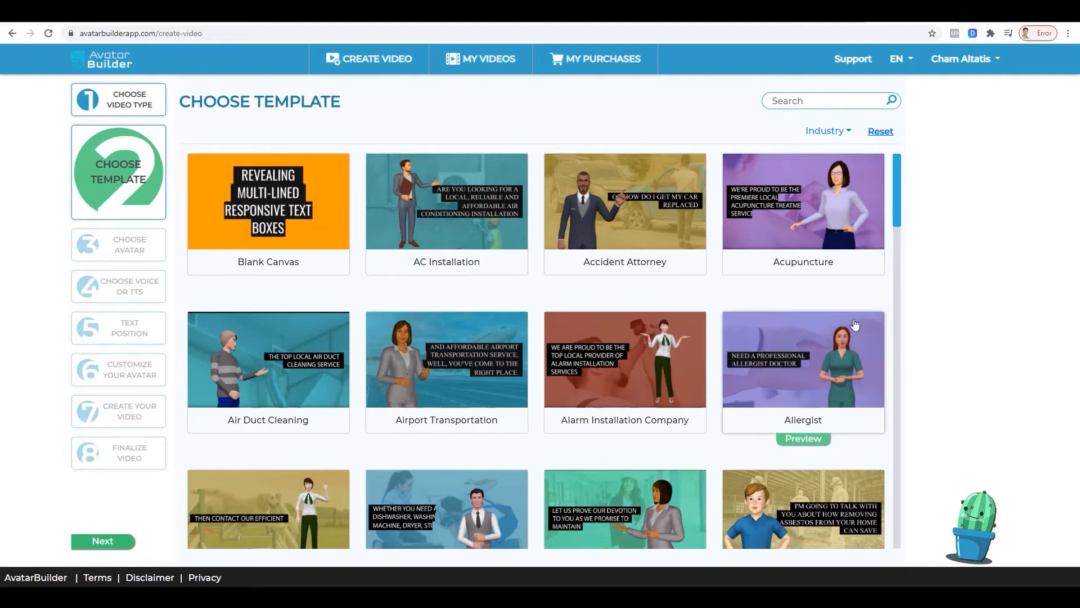
- Examine the industry templates available for the chosen video type
scroll(854, 325, "down", 10)
scroll(854, 324, "up", 10)
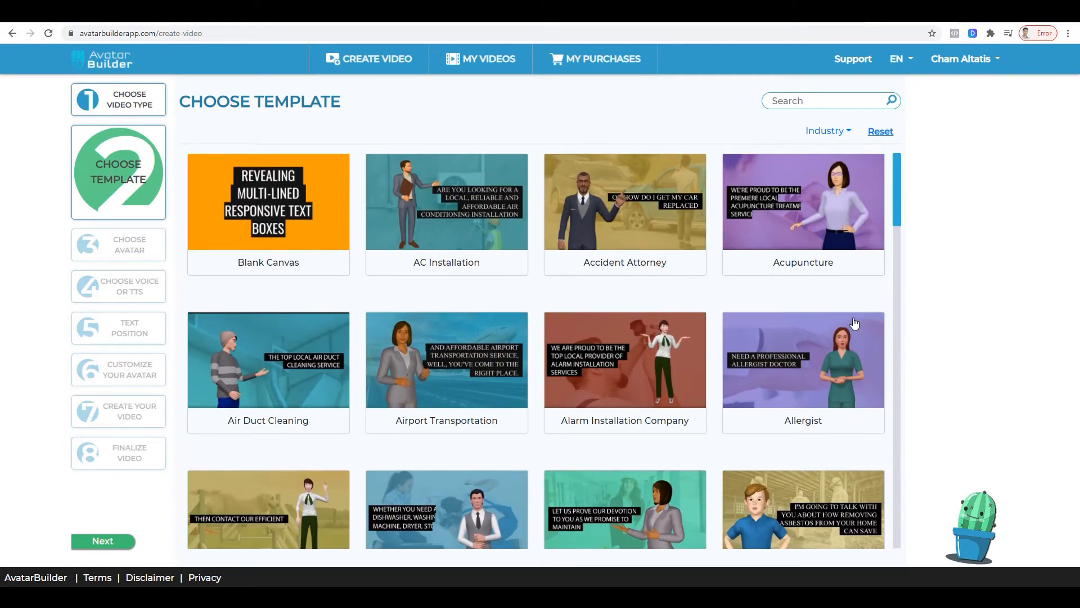
scroll(855, 324, "down", 10)
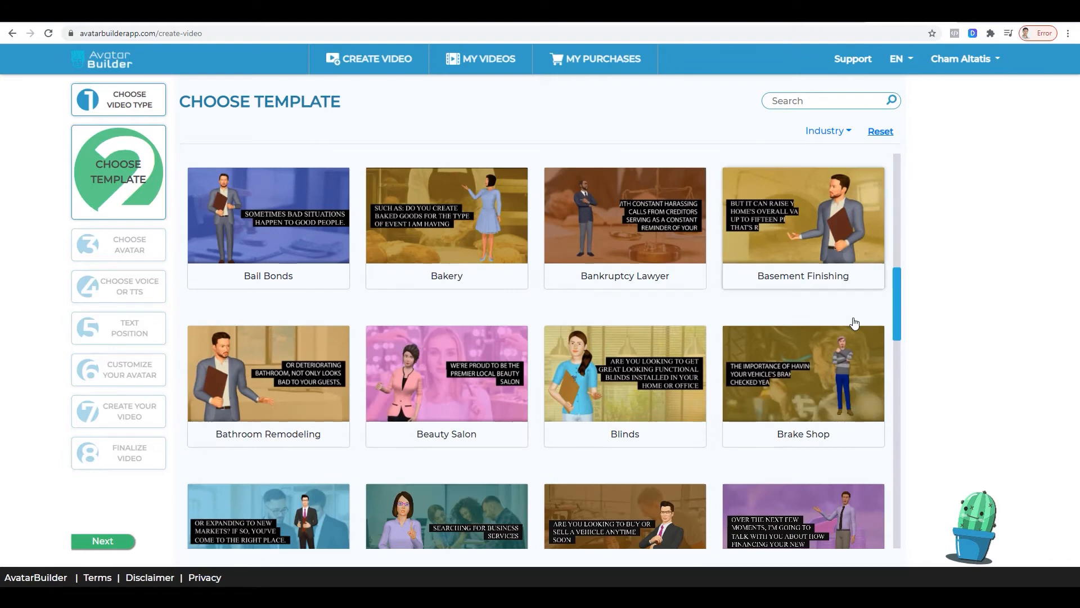
scroll(855, 324, "down", 8)
scroll(855, 323, "up", 11)
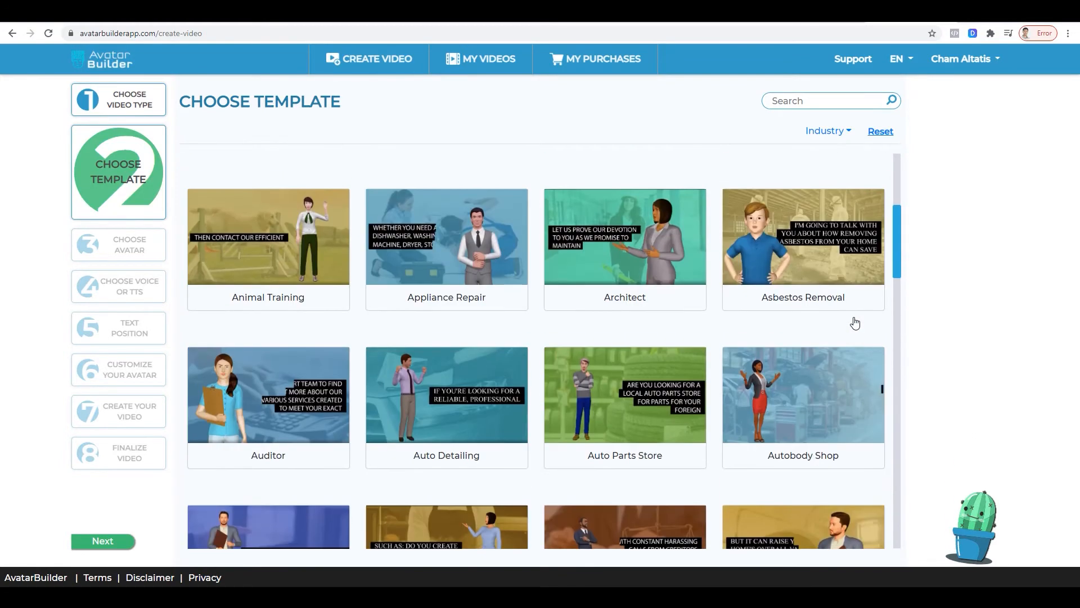
scroll(855, 323, "up", 5)
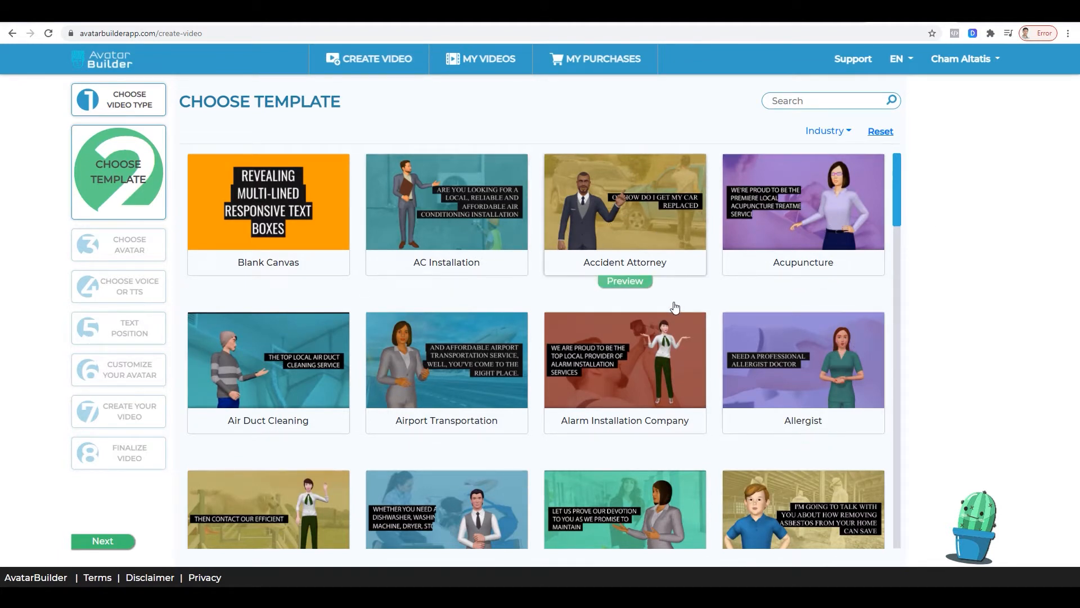
scroll(734, 314, "down", 4)
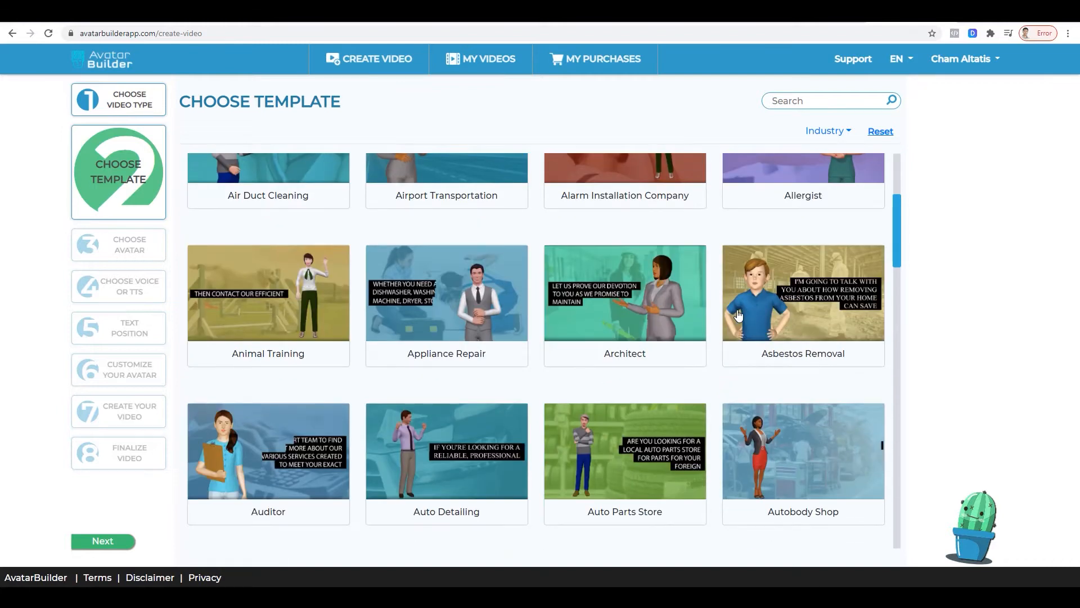
scroll(739, 315, "up", 4)
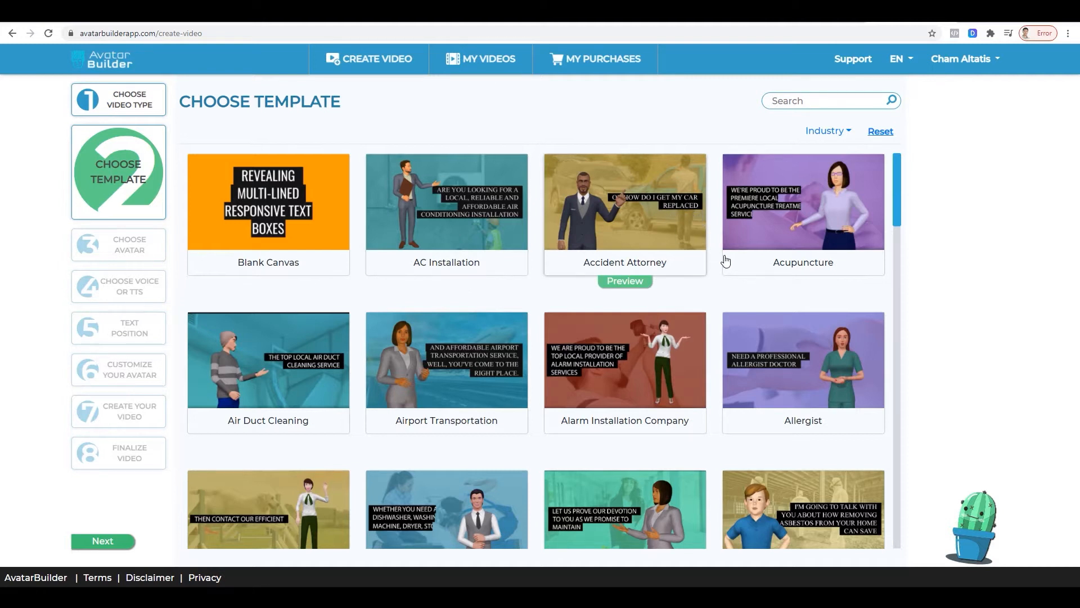
- Select the Accident Attorney template, play part of its preview video, and proceed to avatar selection
left_click(609, 202)
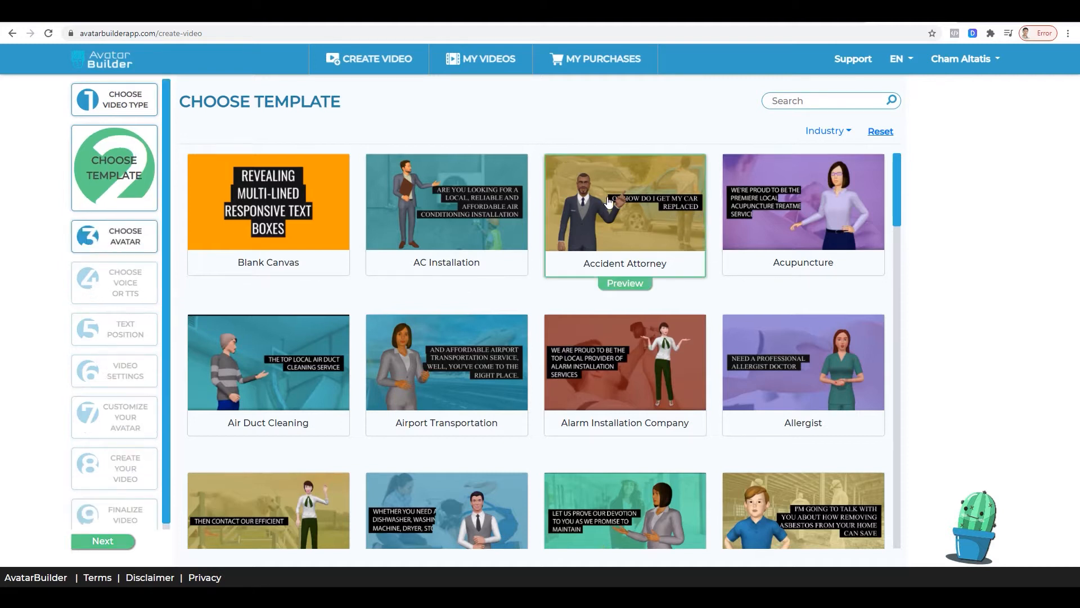
left_click(629, 286)
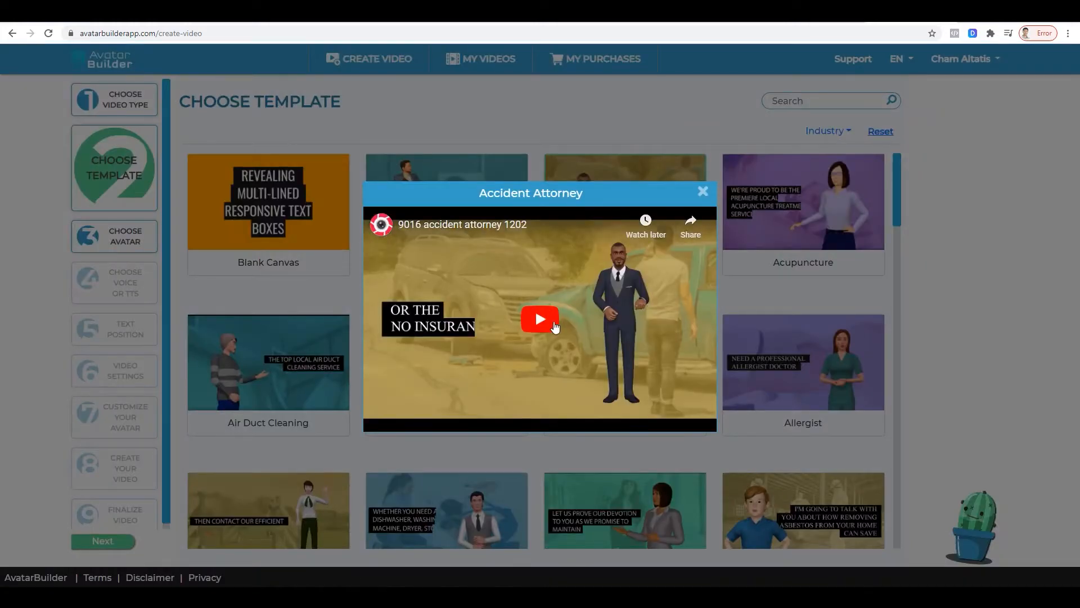
left_click(552, 323)
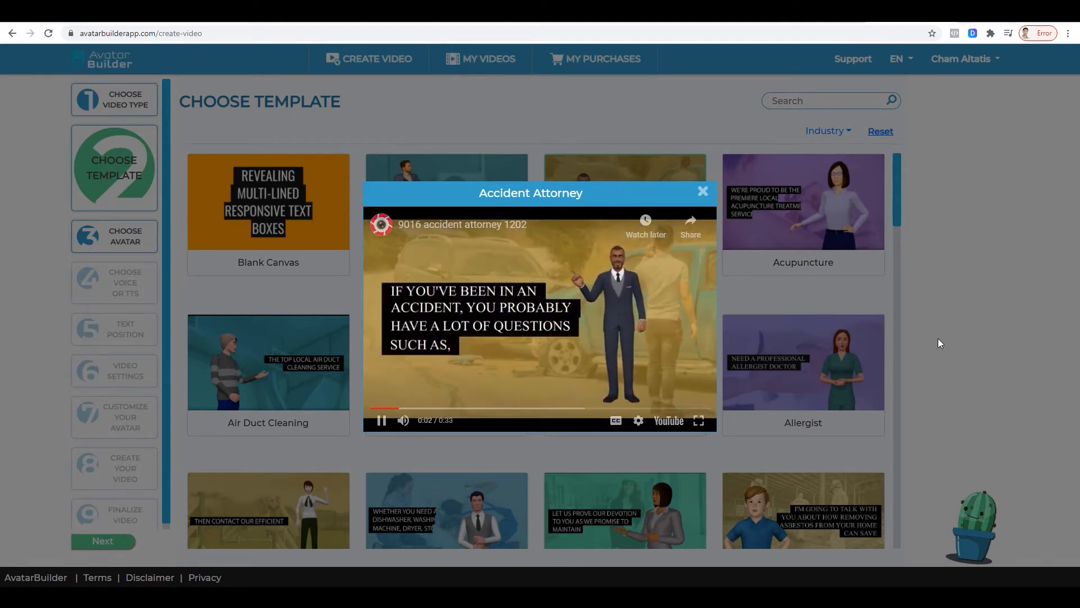
mouse_move(659, 285)
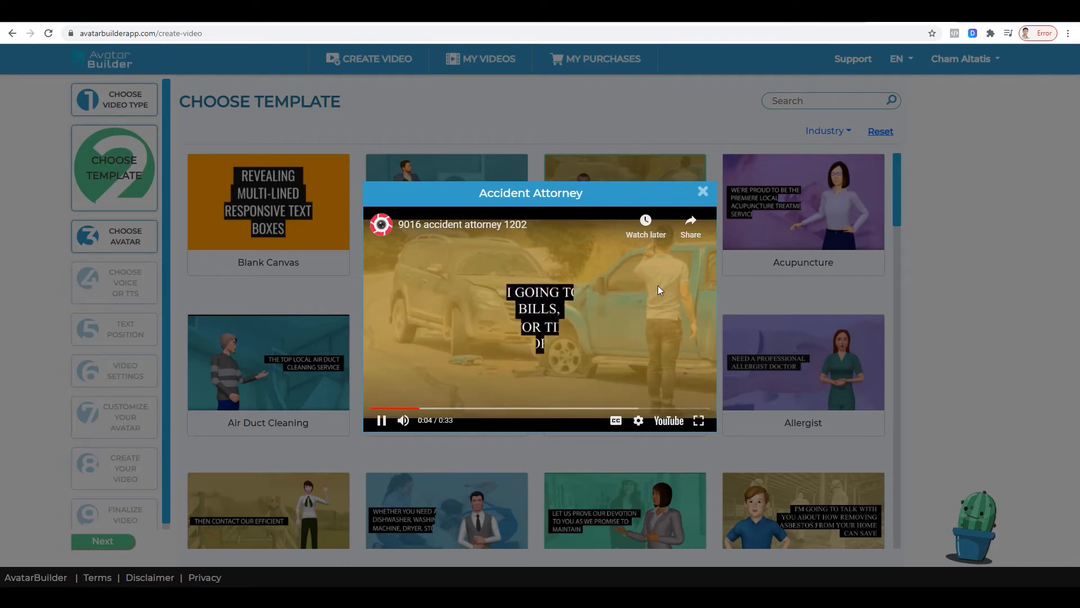
left_click(382, 420)
left_click(693, 319)
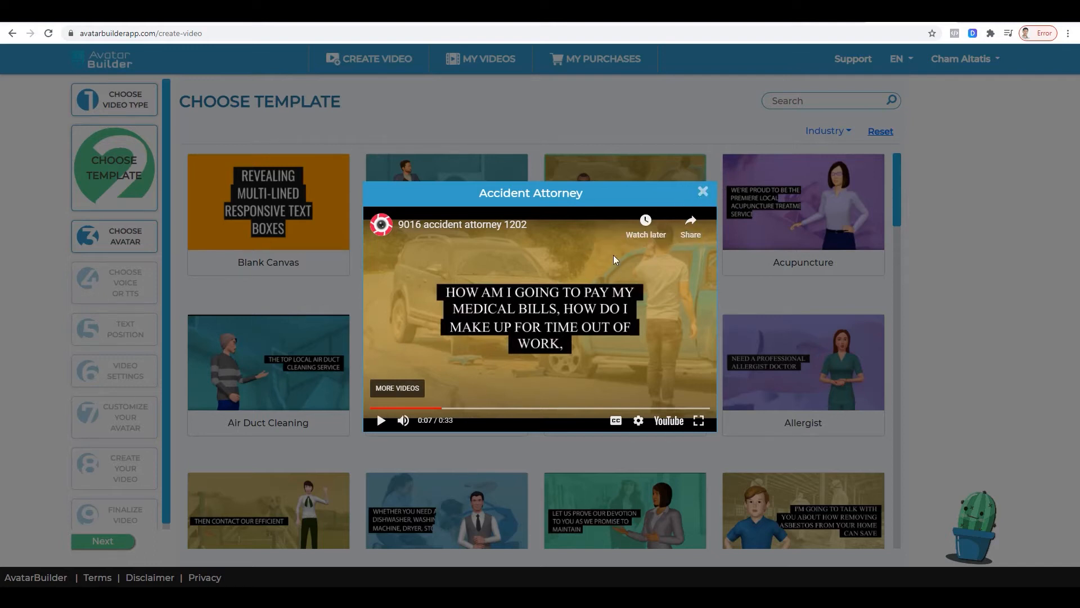
left_click(702, 192)
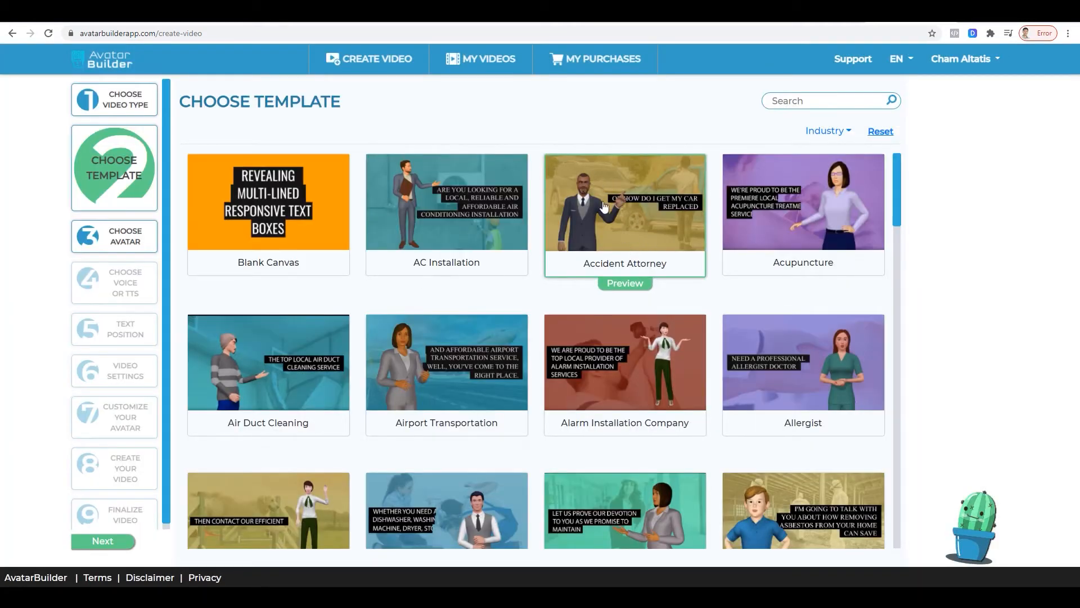
left_click(104, 542)
- Examine the available avatars through the whole list, from Aaron to Zane
scroll(776, 247, "down", 2)
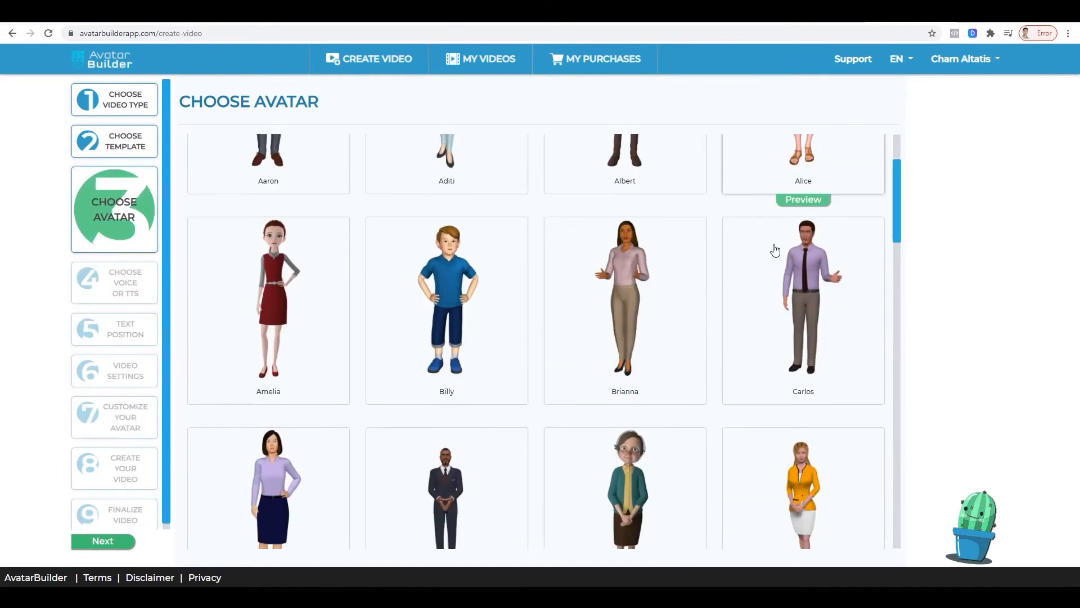
scroll(775, 250, "down", 9)
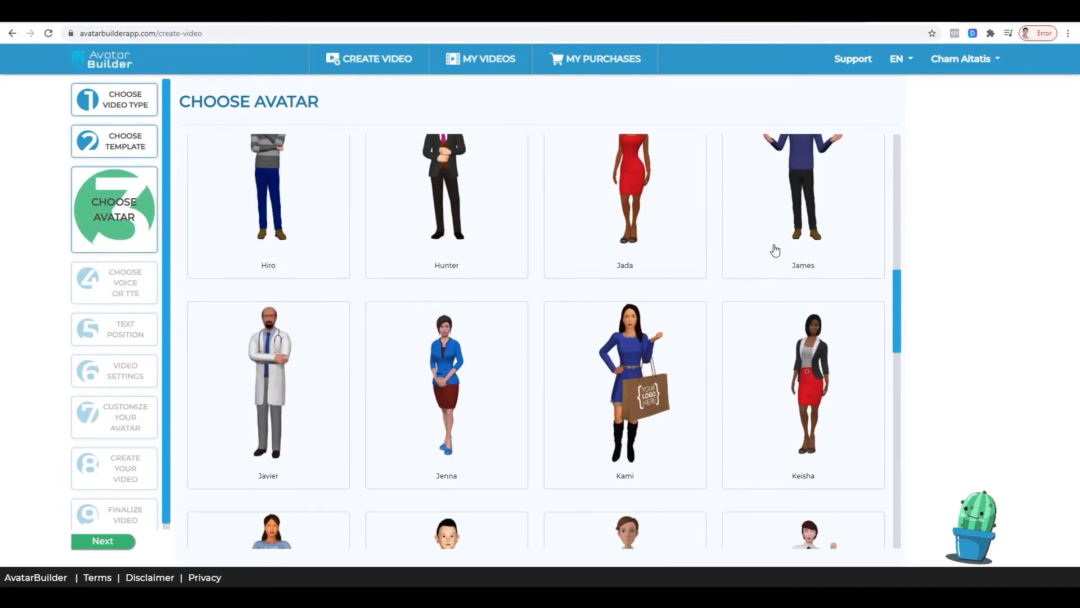
scroll(776, 250, "down", 15)
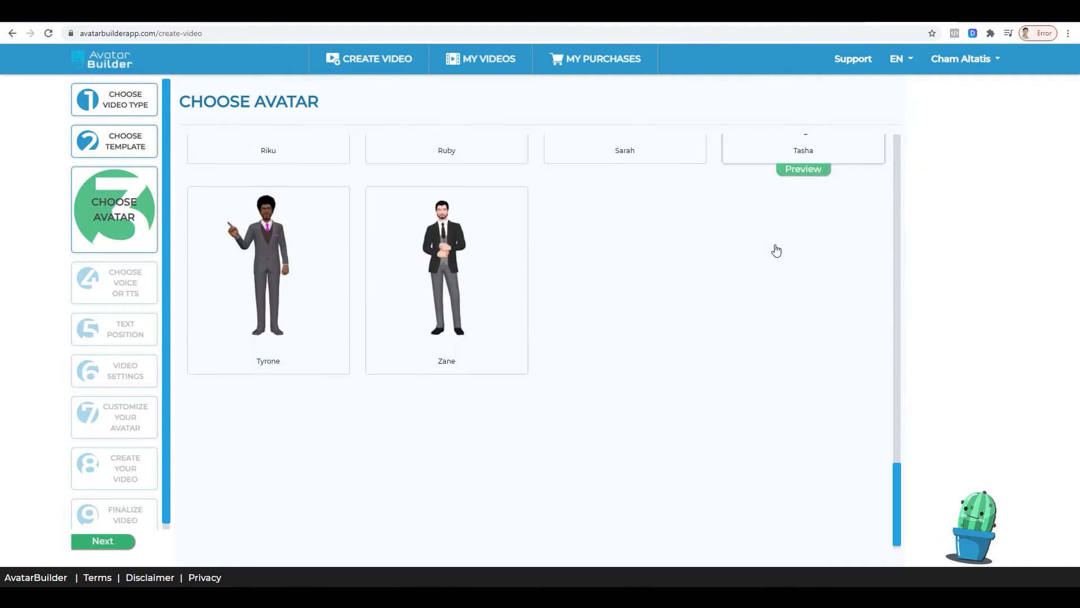
scroll(777, 250, "up", 20)
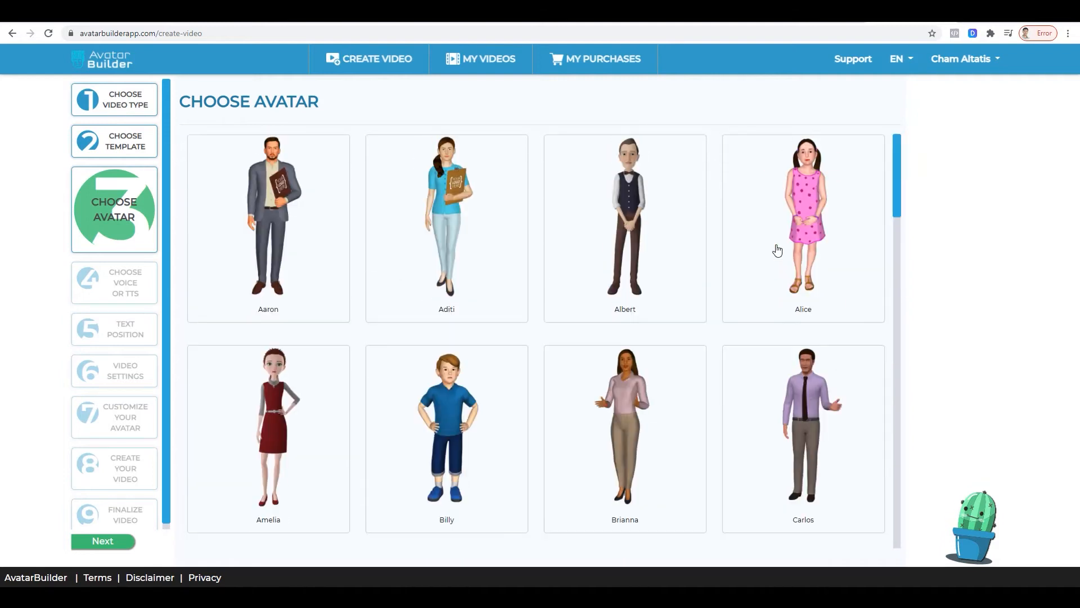
scroll(777, 249, "down", 3)
scroll(777, 249, "up", 3)
scroll(777, 250, "down", 10)
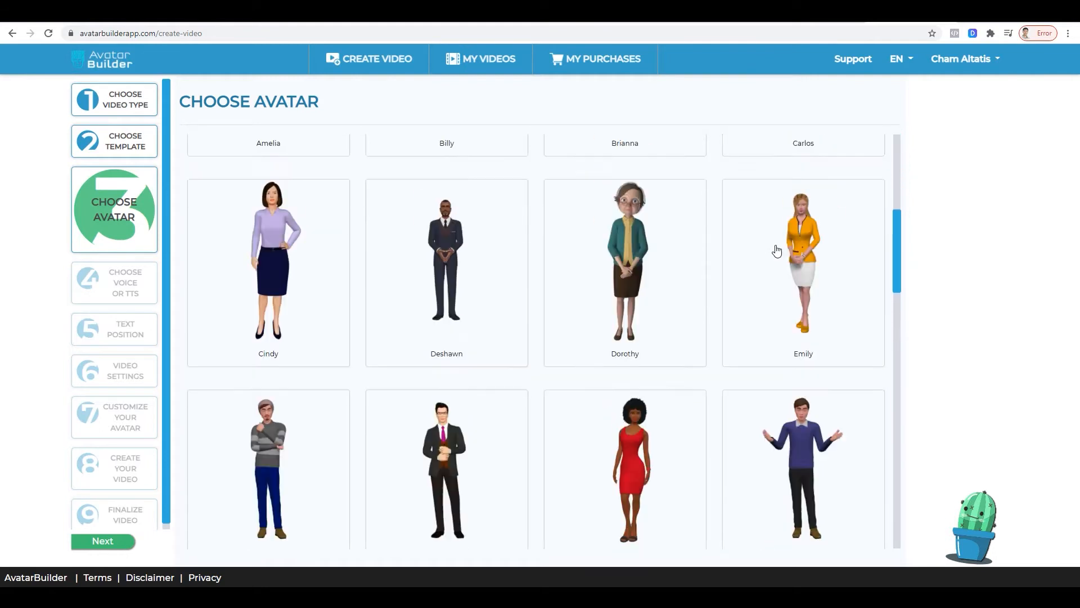
scroll(777, 250, "down", 12)
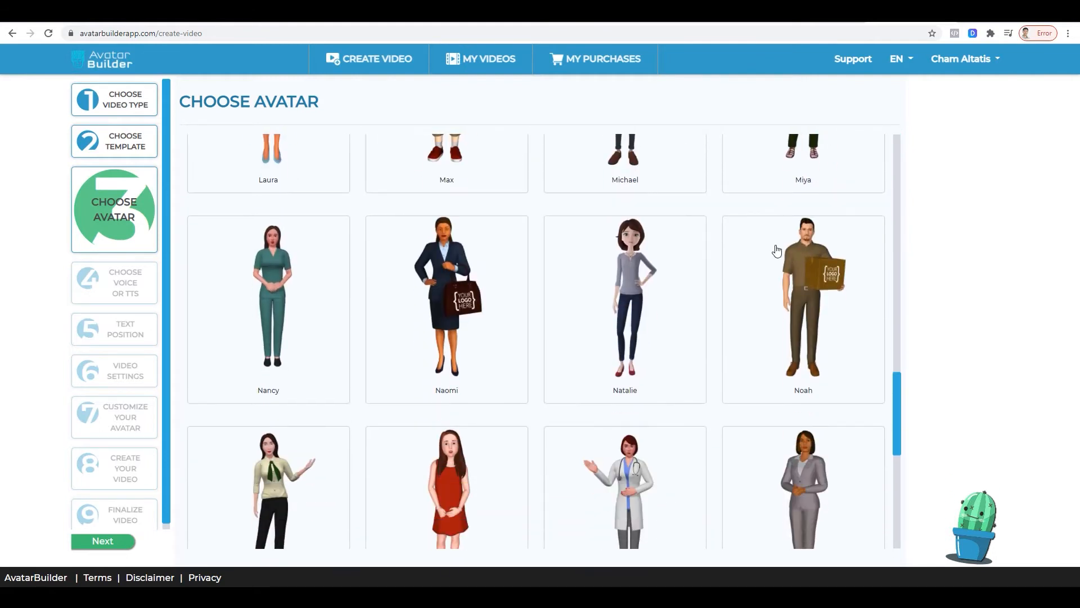
mouse_move(462, 345)
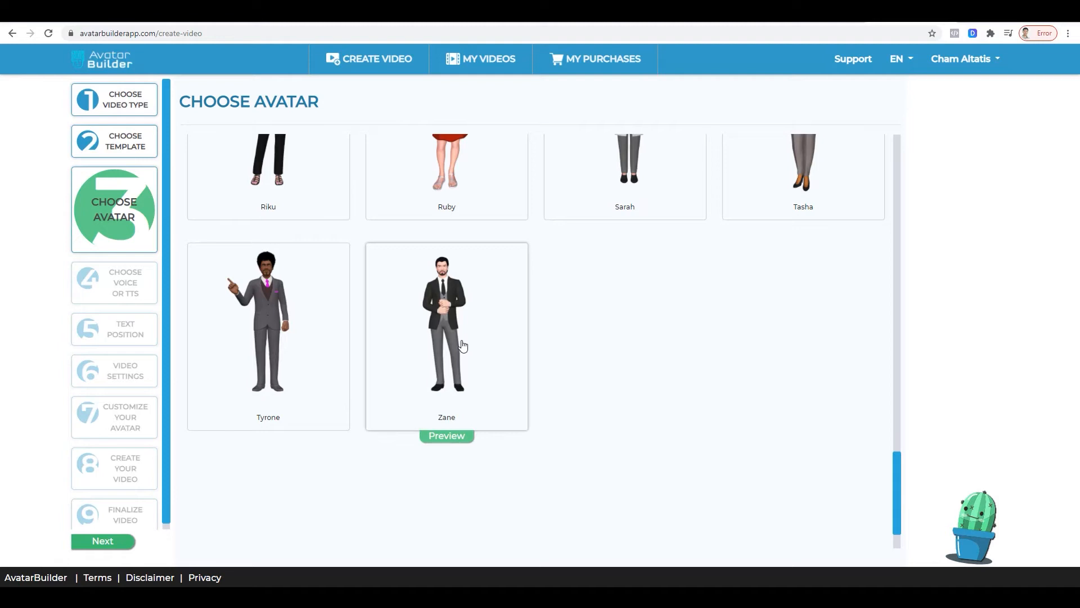
scroll(471, 345, "up", 15)
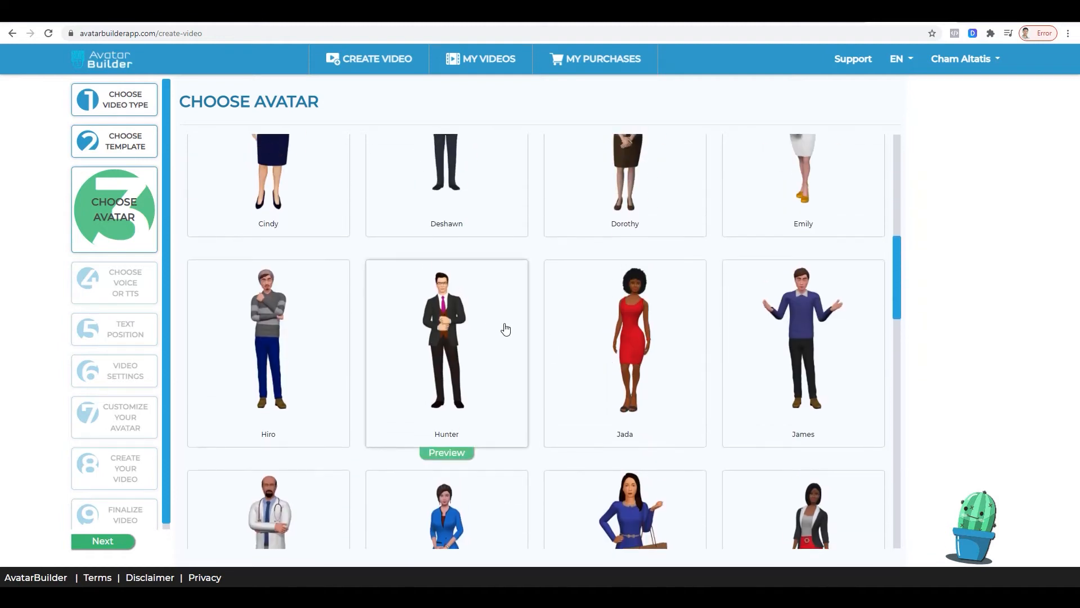
- Select the Deshawn avatar from the second half of the early rows and proceed to the voice selection stage
scroll(501, 328, "up", 3)
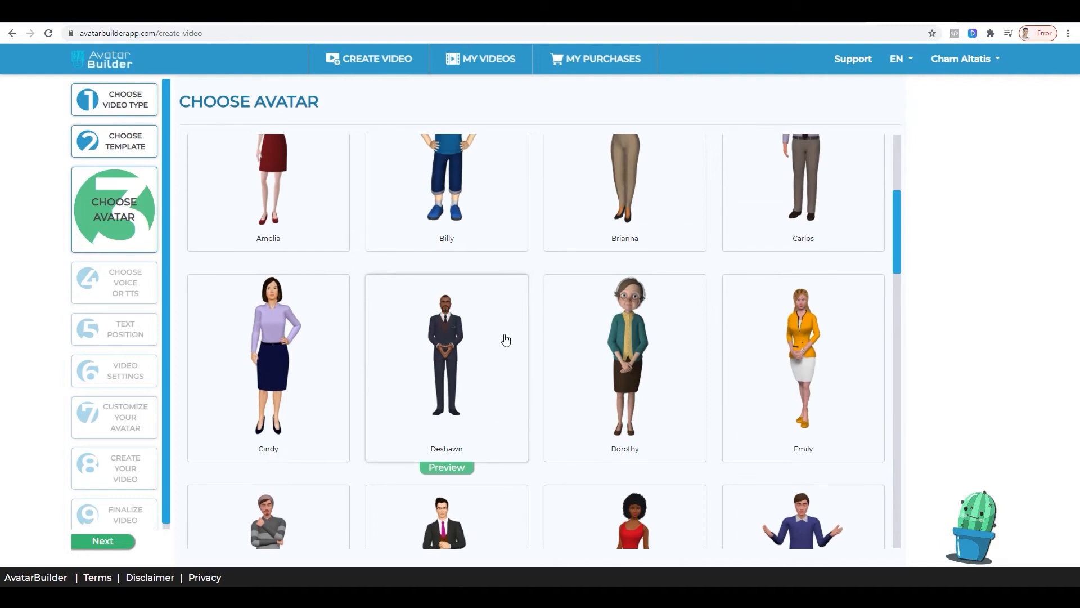
scroll(544, 338, "up", 4)
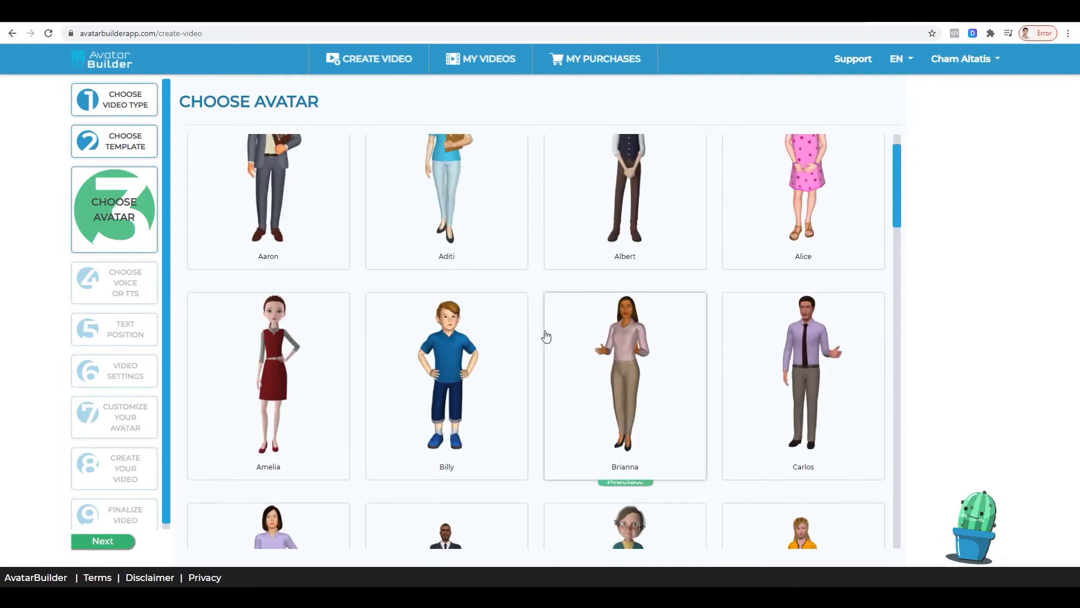
scroll(545, 336, "down", 4)
scroll(545, 336, "down", 3)
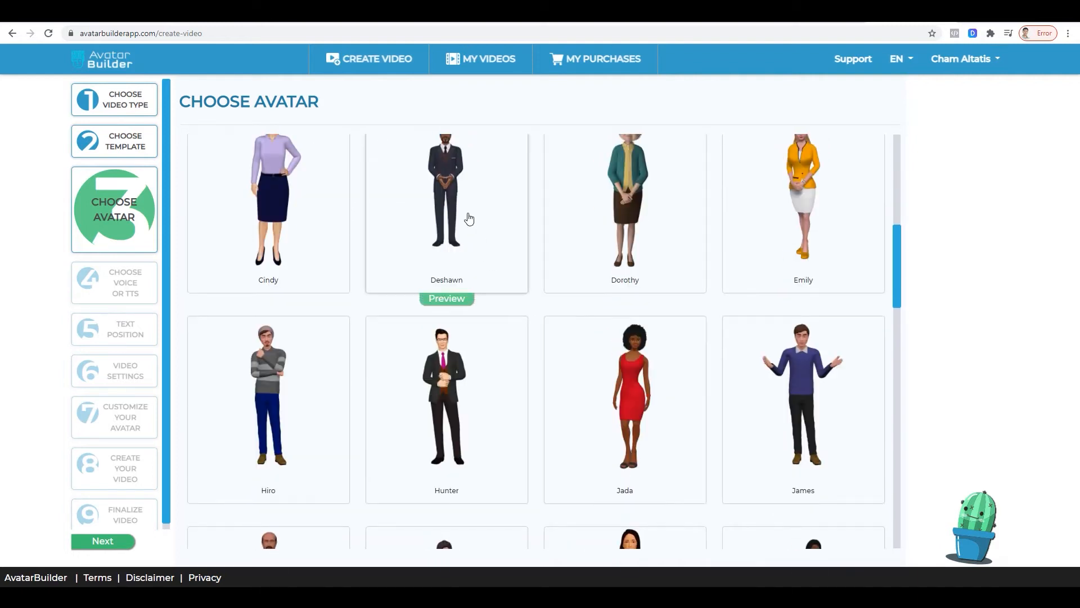
scroll(482, 242, "up", 1)
left_click(487, 240)
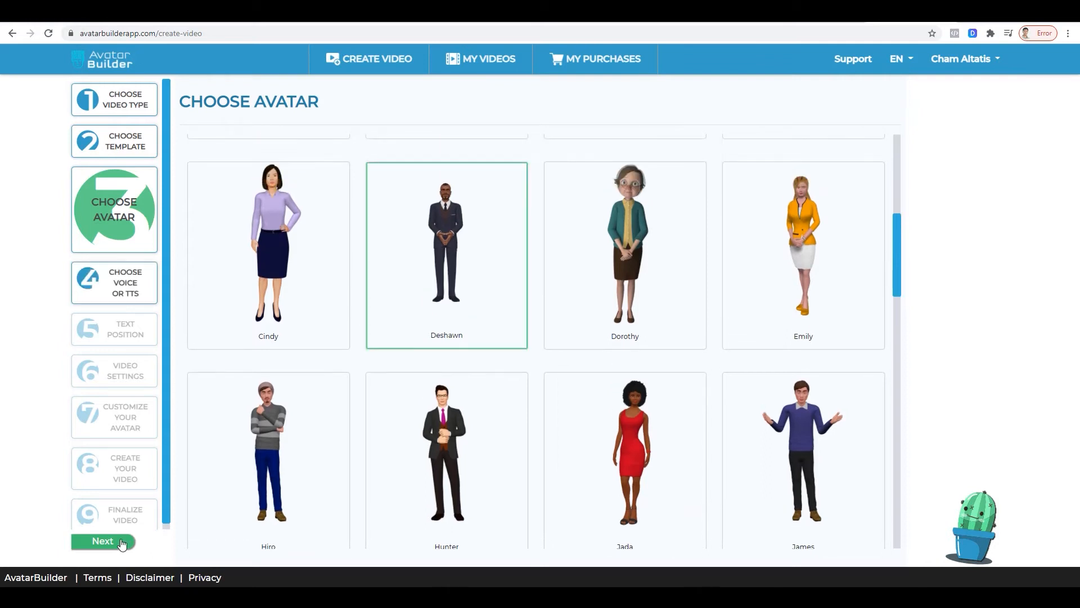
left_click(118, 542)
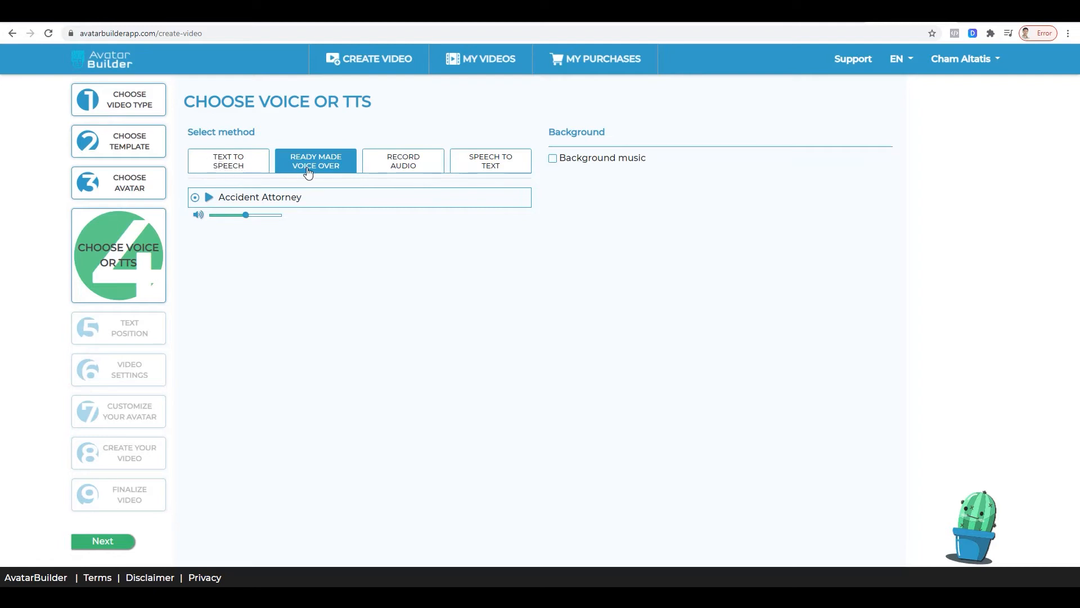
- Examine the Record Audio and Speech to Text voice methods, including the audio library for Speech to Text
left_click(402, 169)
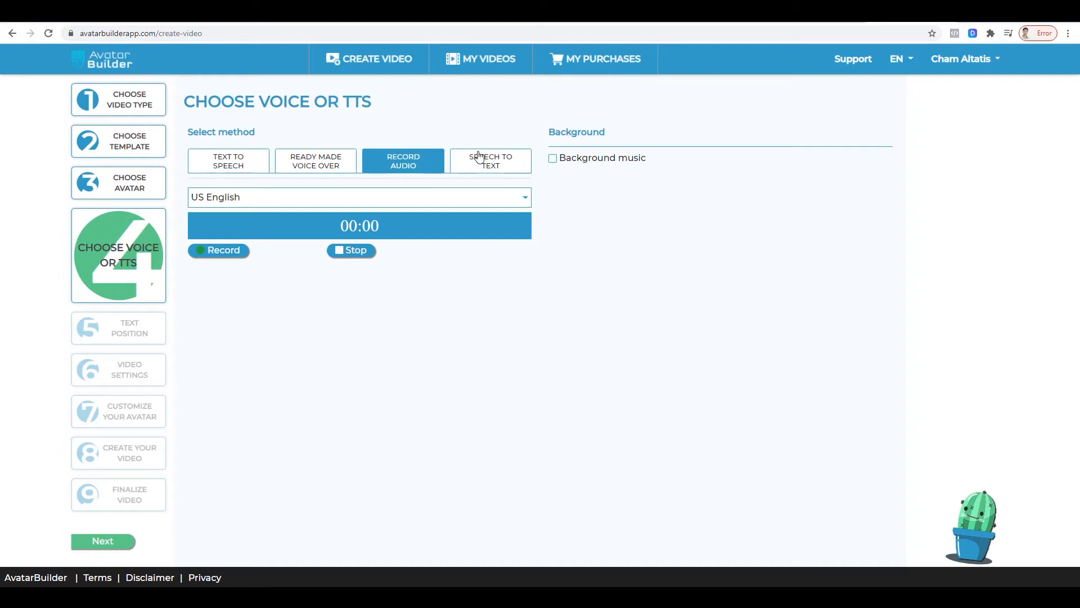
left_click(492, 164)
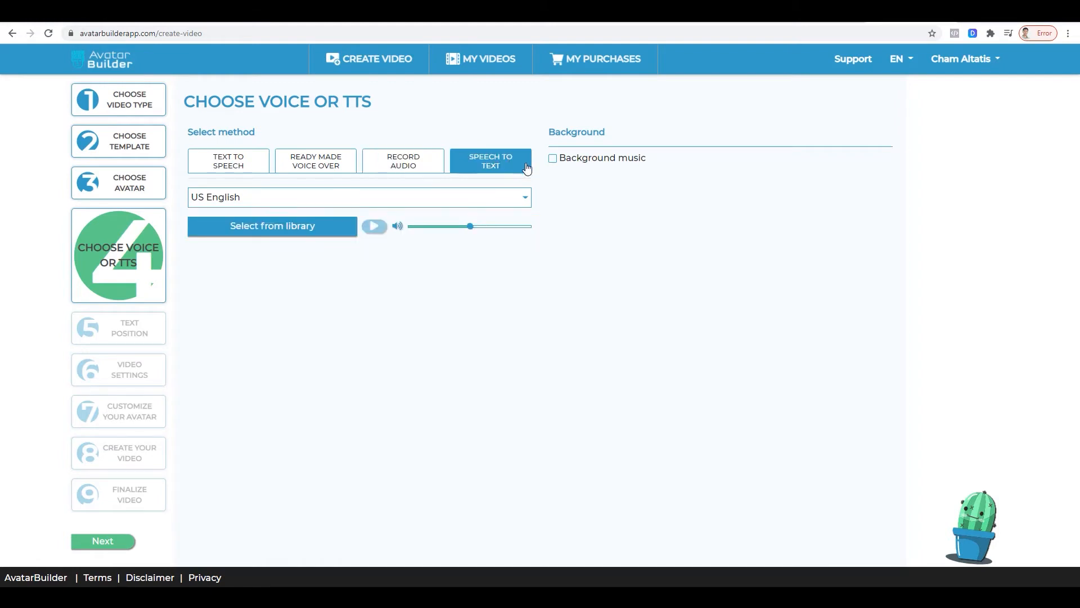
left_click(289, 225)
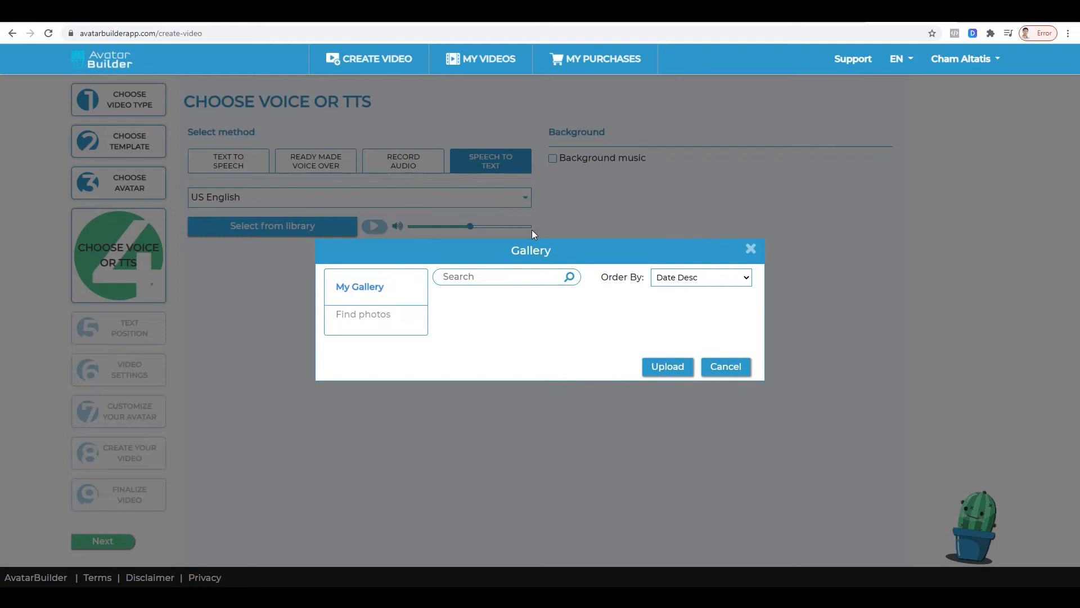
left_click(750, 249)
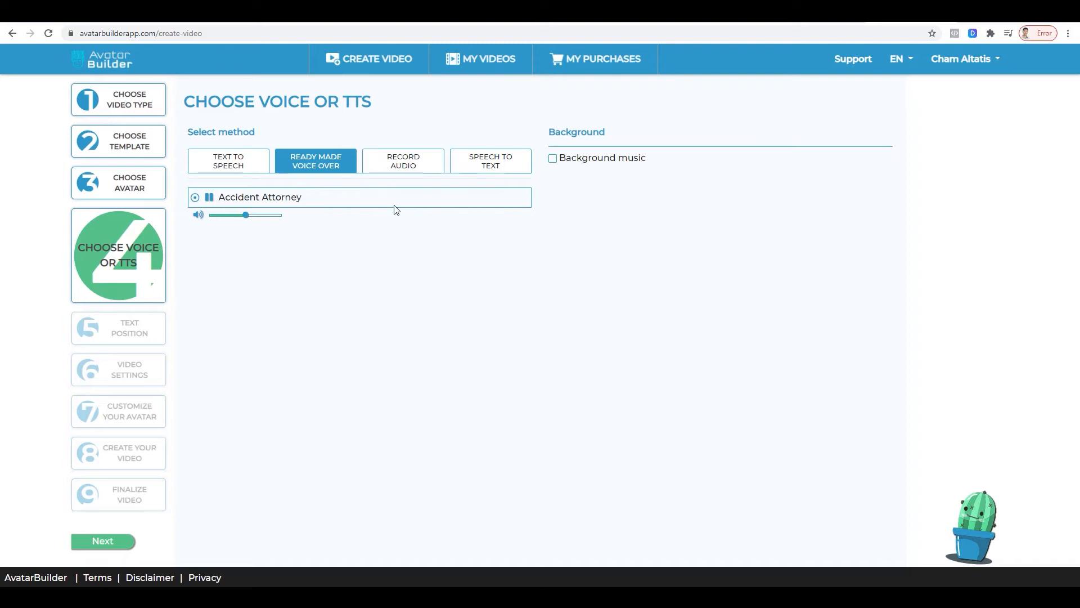
- Play the ready-made Accident Attorney voice-over, look at the other voice methods, and choose Ready Made Voice Over as the method
left_click(210, 197)
left_click(401, 162)
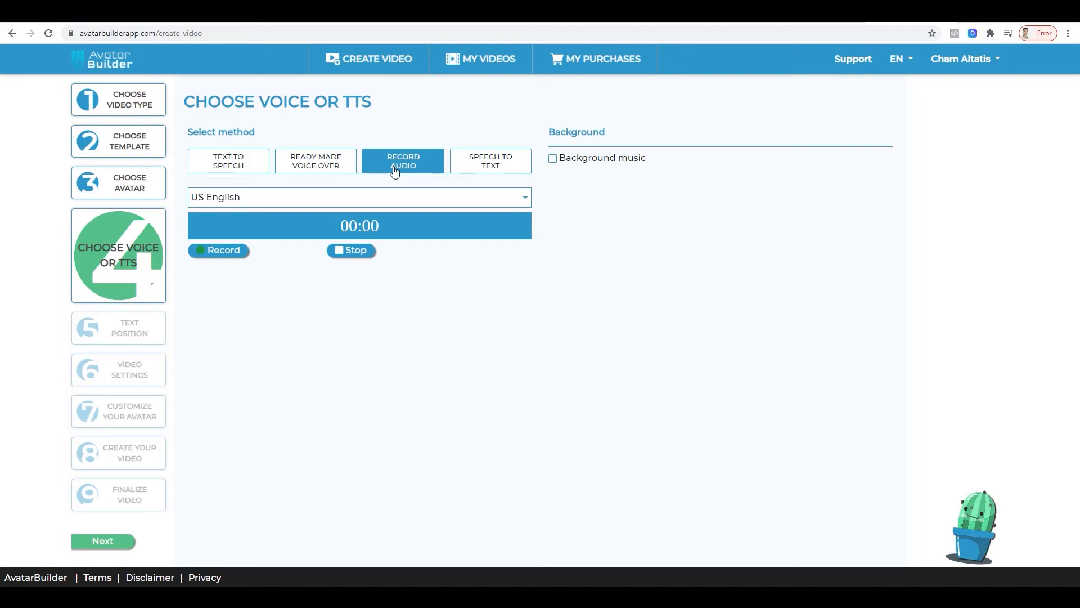
left_click(242, 164)
left_click(309, 161)
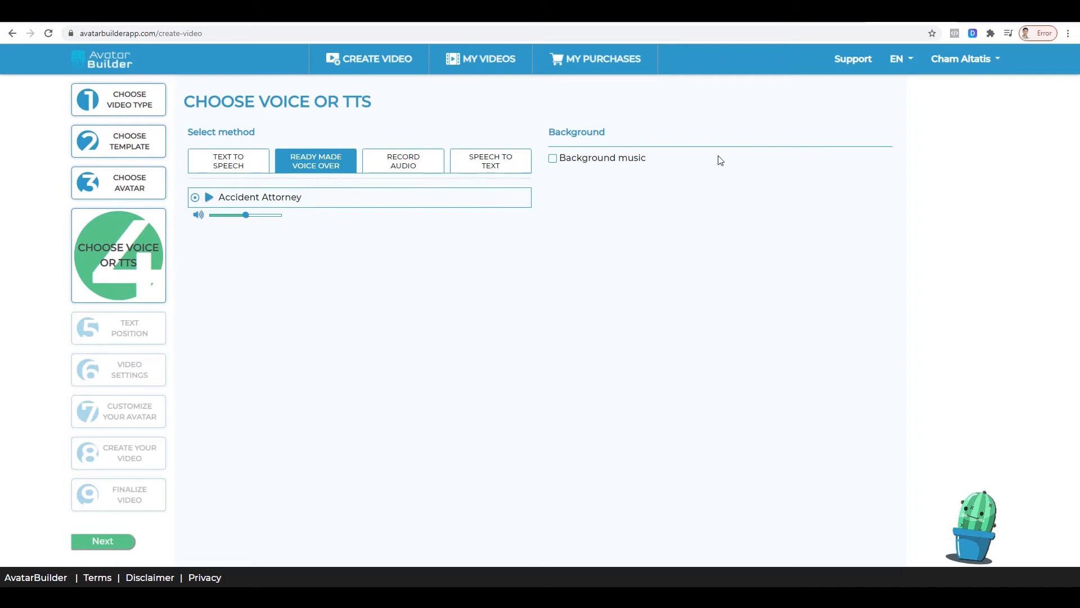
- Enable background music, audition several of the listed tracks, and select Downdrums
left_click(553, 159)
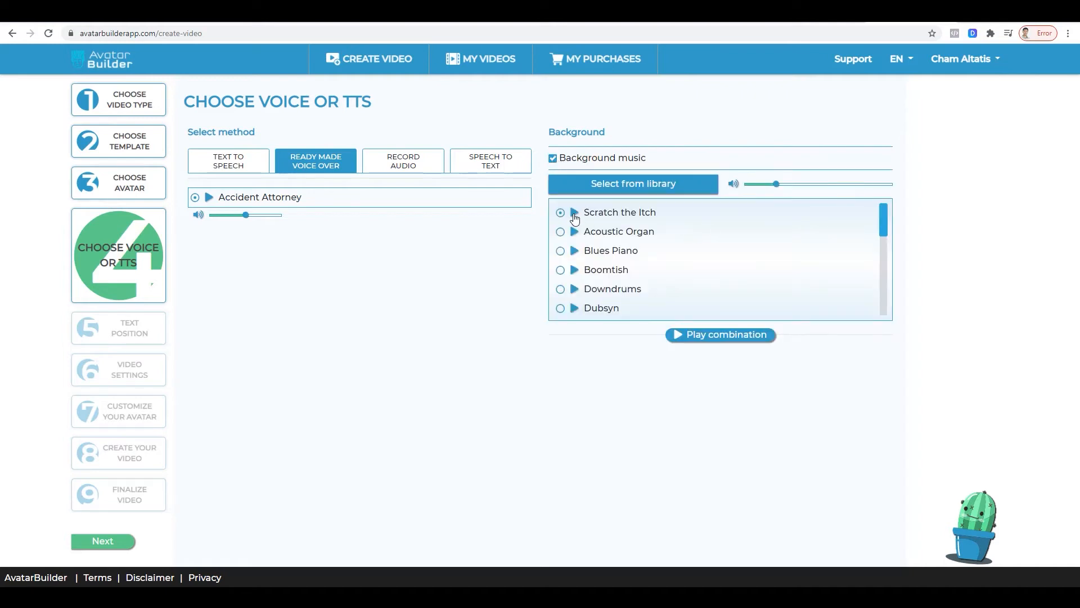
left_click(574, 214)
left_click(575, 232)
left_click(574, 270)
left_click(574, 290)
scroll(698, 277, "down", 1)
scroll(698, 277, "down", 1)
scroll(697, 277, "up", 2)
left_click(567, 300)
left_click(573, 290)
left_click(574, 291)
left_click(560, 290)
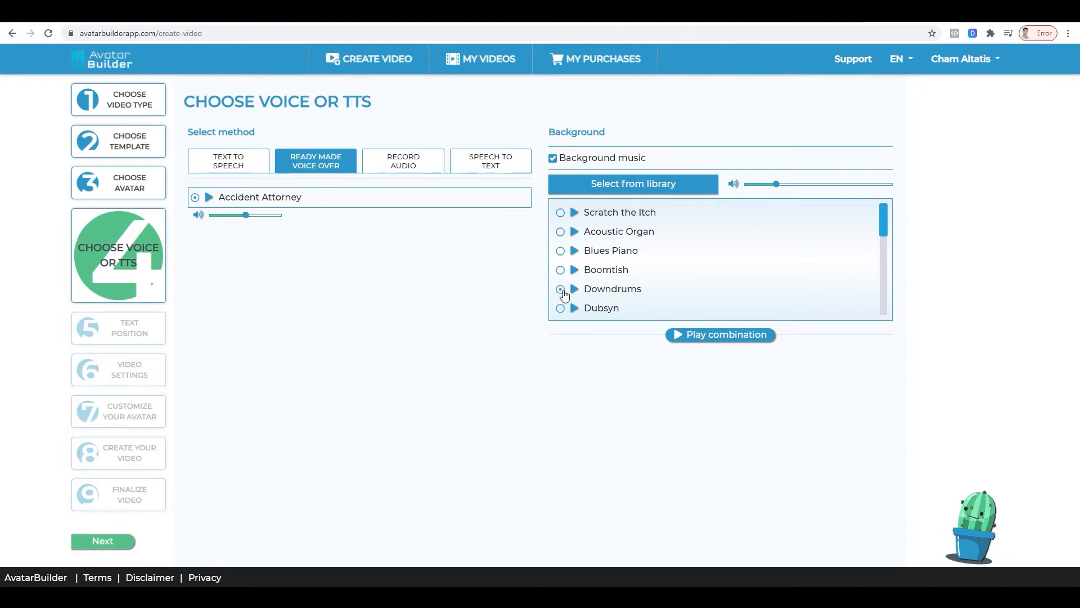
- Lower the background music volume, playing the voice and music combination before and after, and proceed to the text position stage
left_click(722, 337)
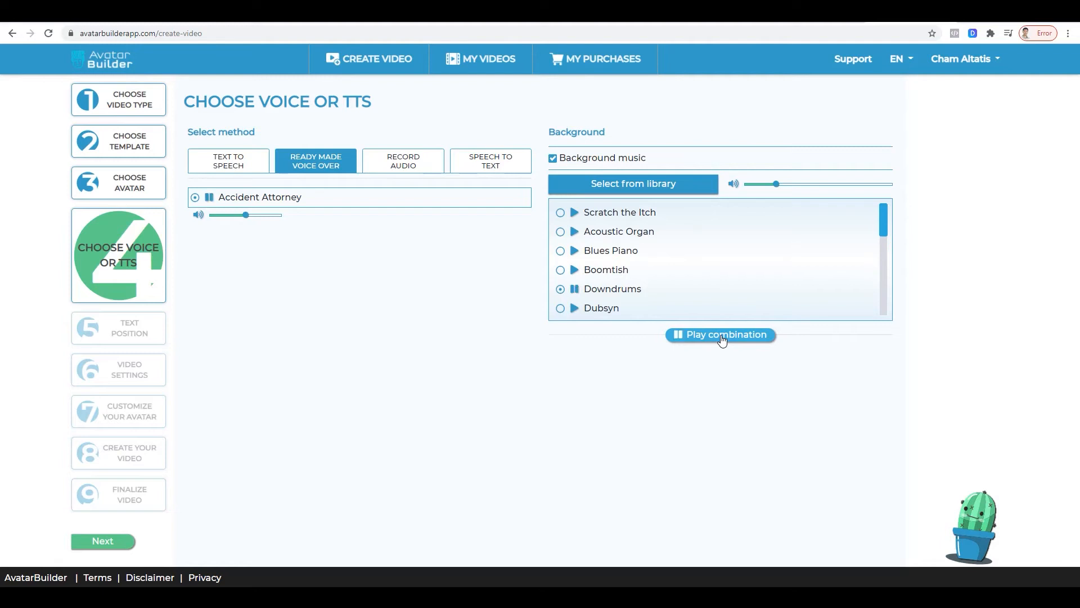
left_click(722, 338)
left_click_drag(777, 185, 758, 187)
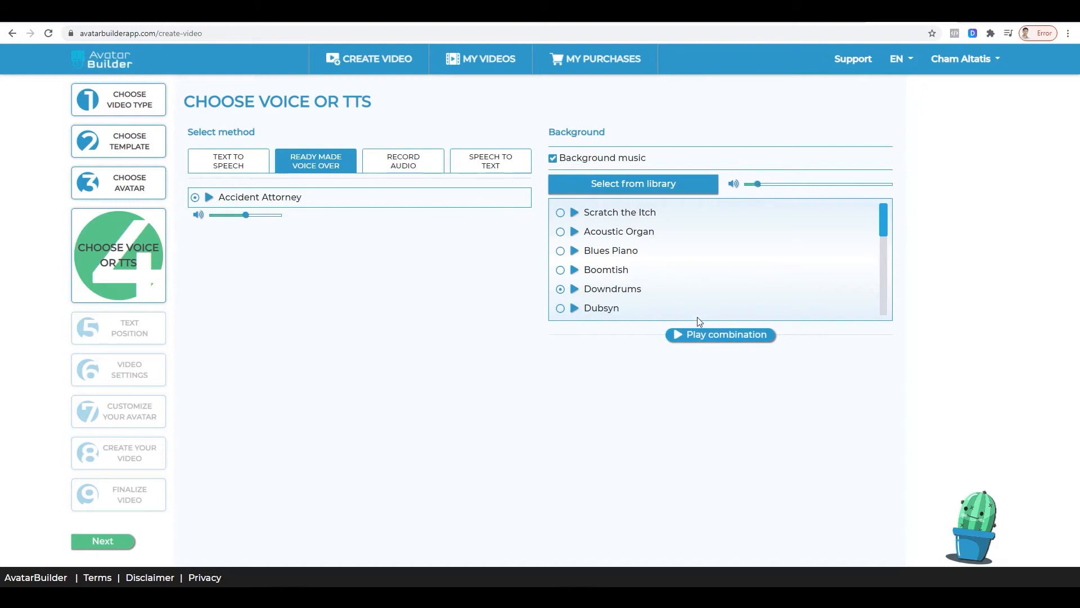
left_click(678, 338)
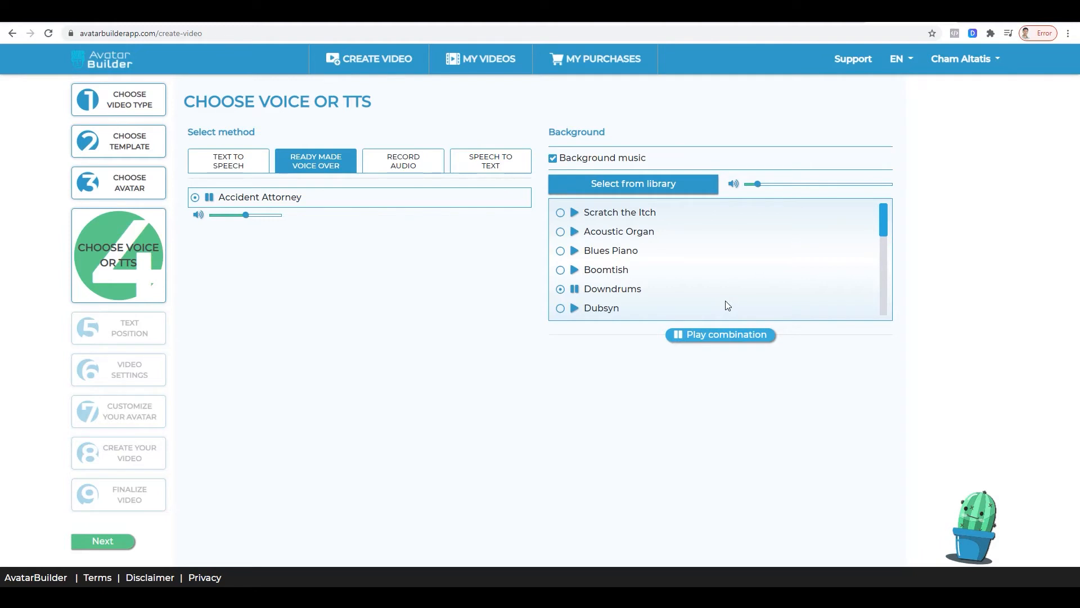
left_click(679, 336)
left_click(102, 543)
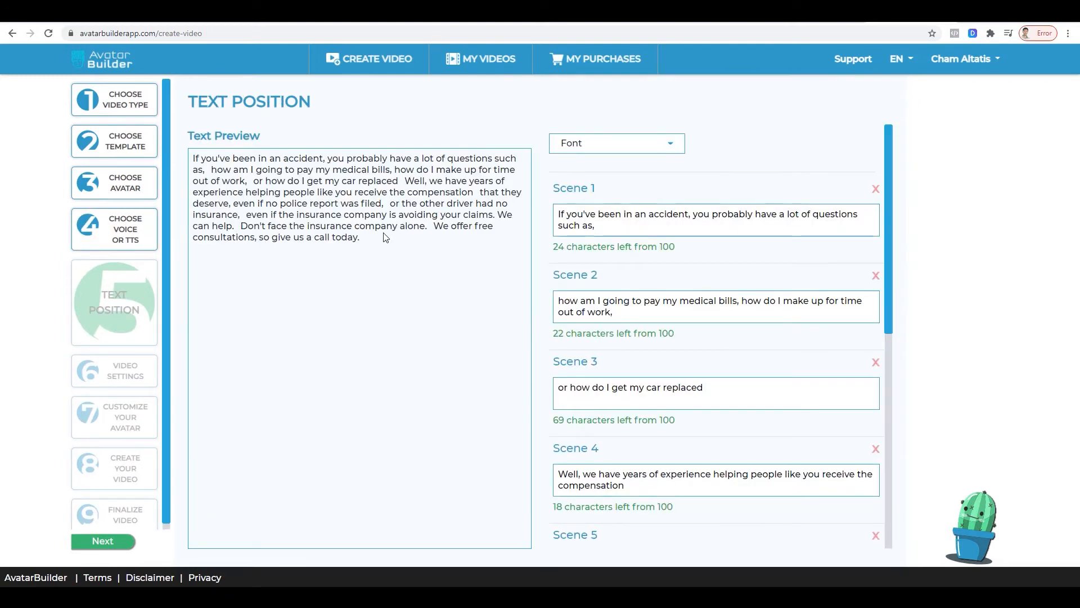
- Examine the text of the individual scenes and the fonts available for the video text
scroll(825, 229, "down", 2)
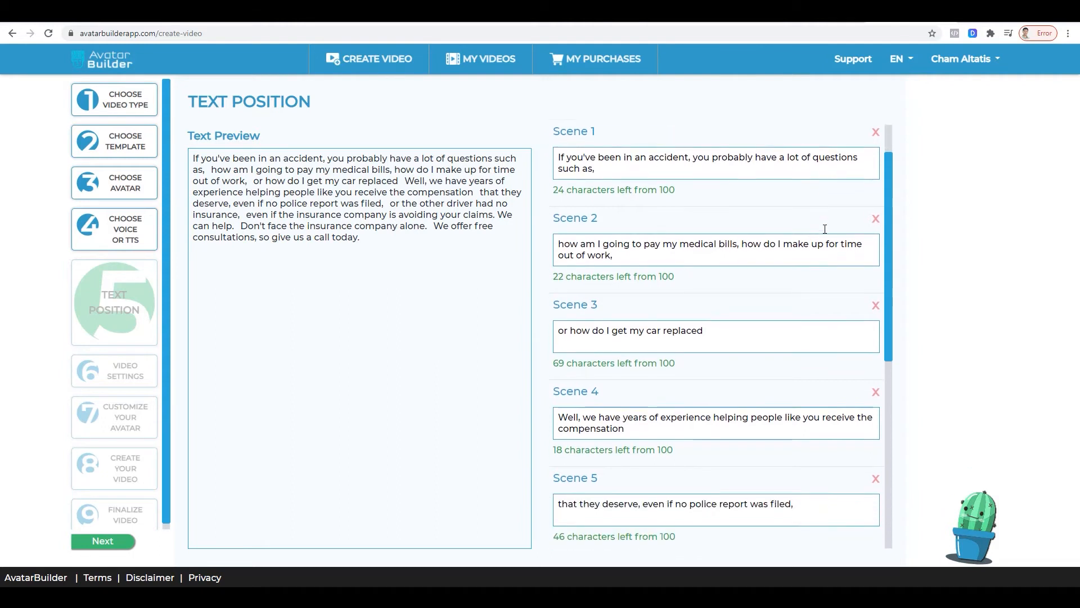
scroll(824, 229, "up", 2)
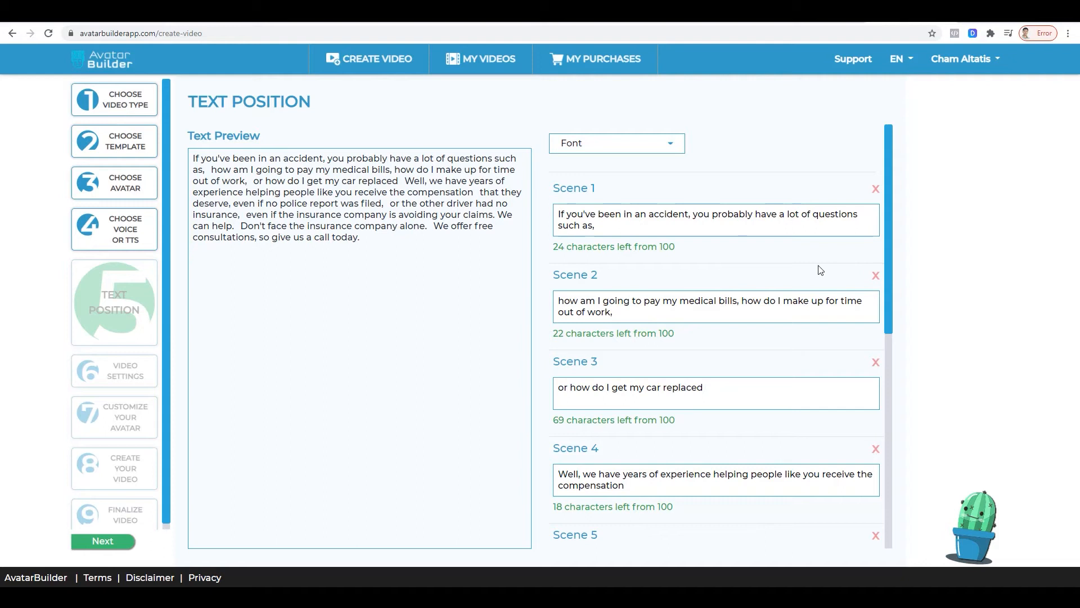
scroll(817, 269, "down", 2)
scroll(815, 268, "down", 5)
scroll(815, 267, "up", 6)
scroll(815, 264, "up", 1)
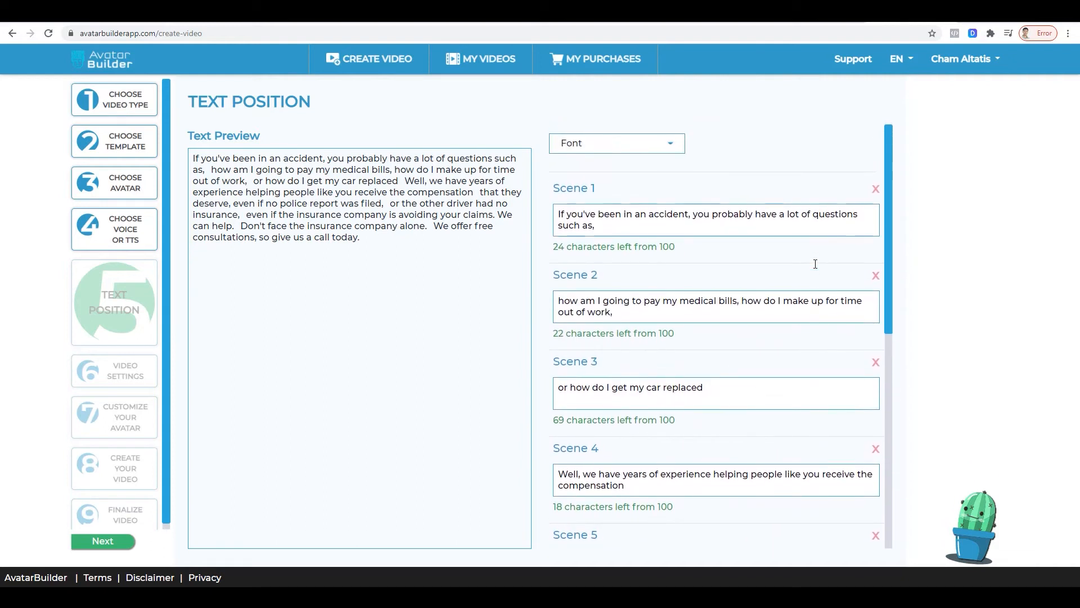
left_click(646, 144)
scroll(666, 203, "down", 3)
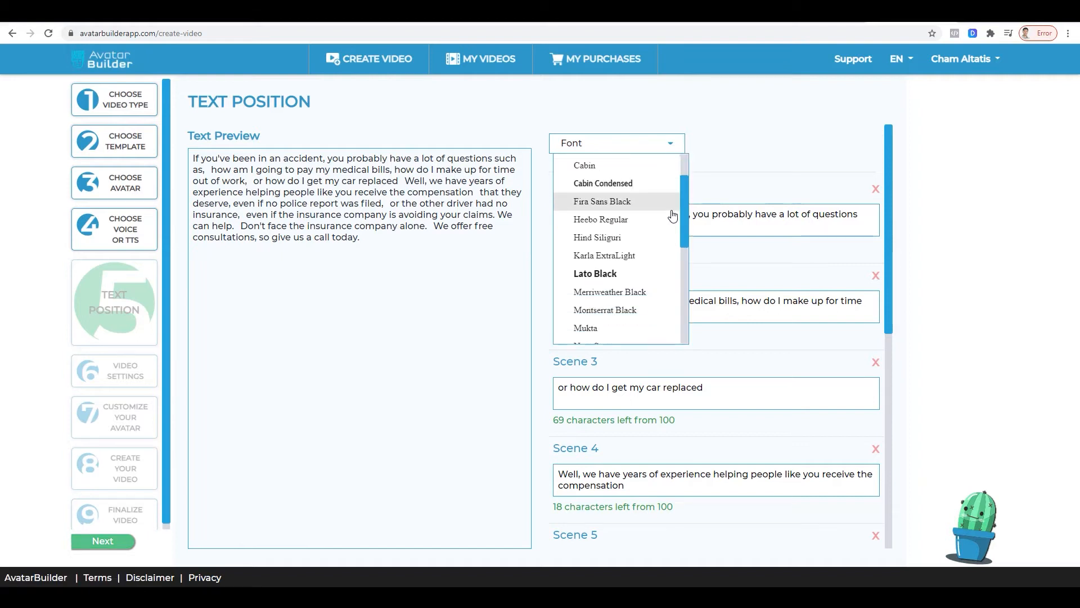
scroll(673, 216, "up", 3)
left_click(742, 162)
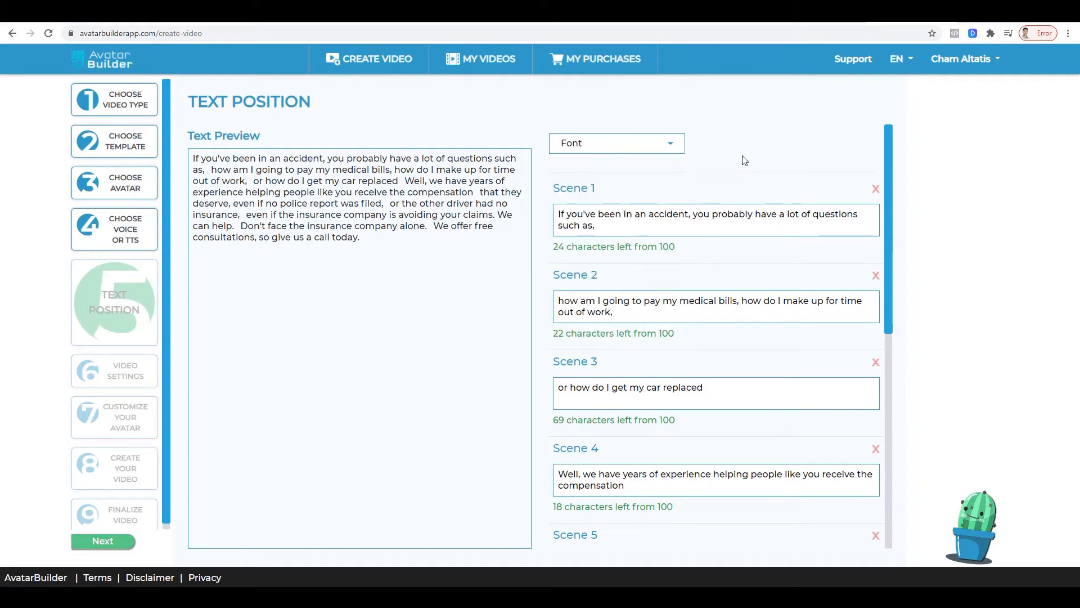
left_click(668, 146)
scroll(667, 242, "down", 2)
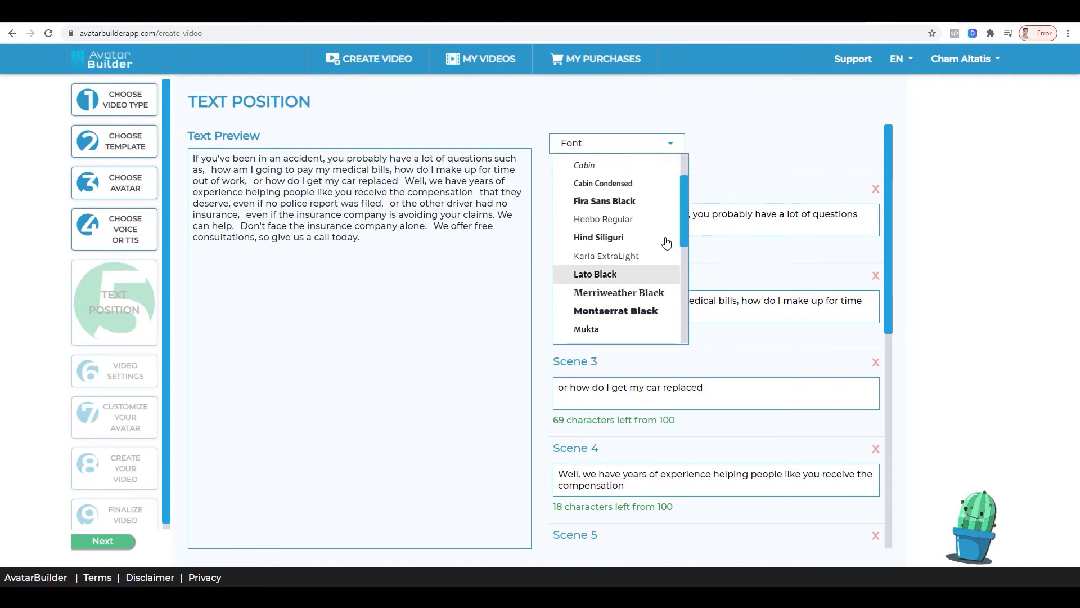
left_click(764, 168)
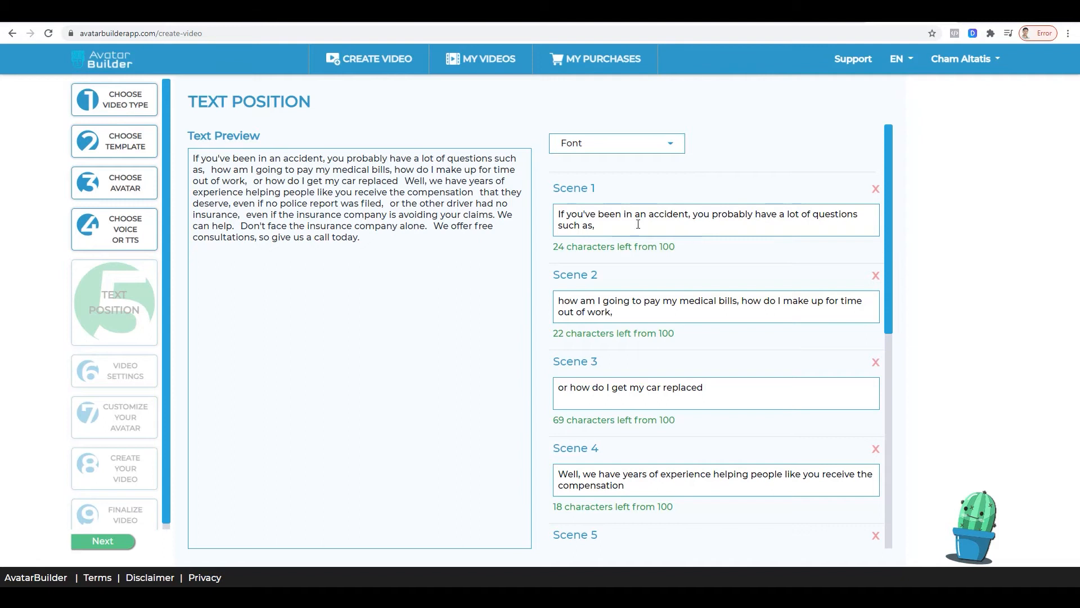
- Proceed to the video settings and view the colour choices for the text
left_click(109, 543)
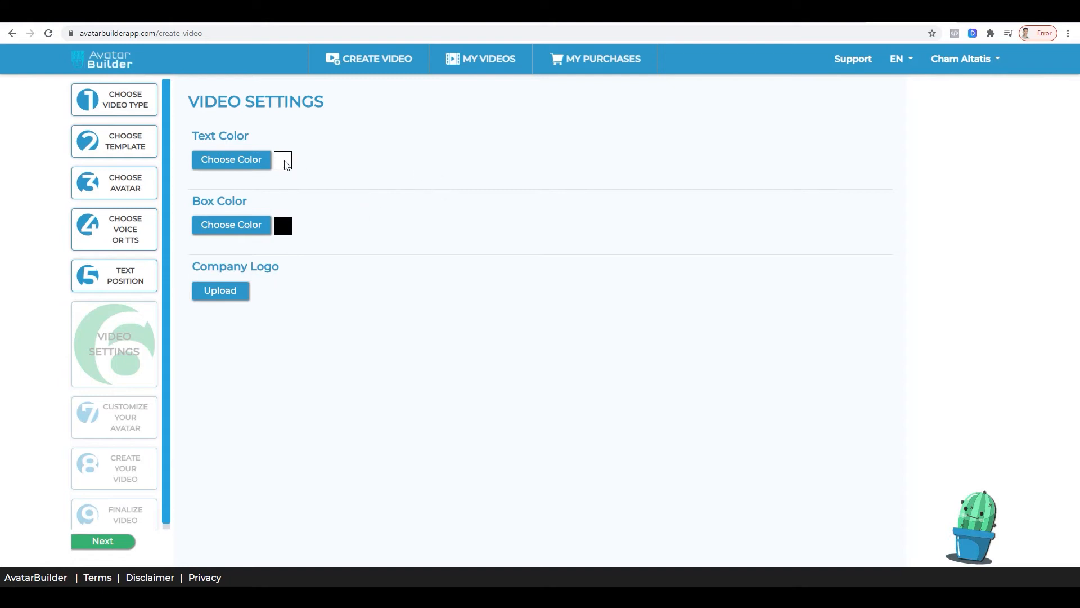
left_click(258, 160)
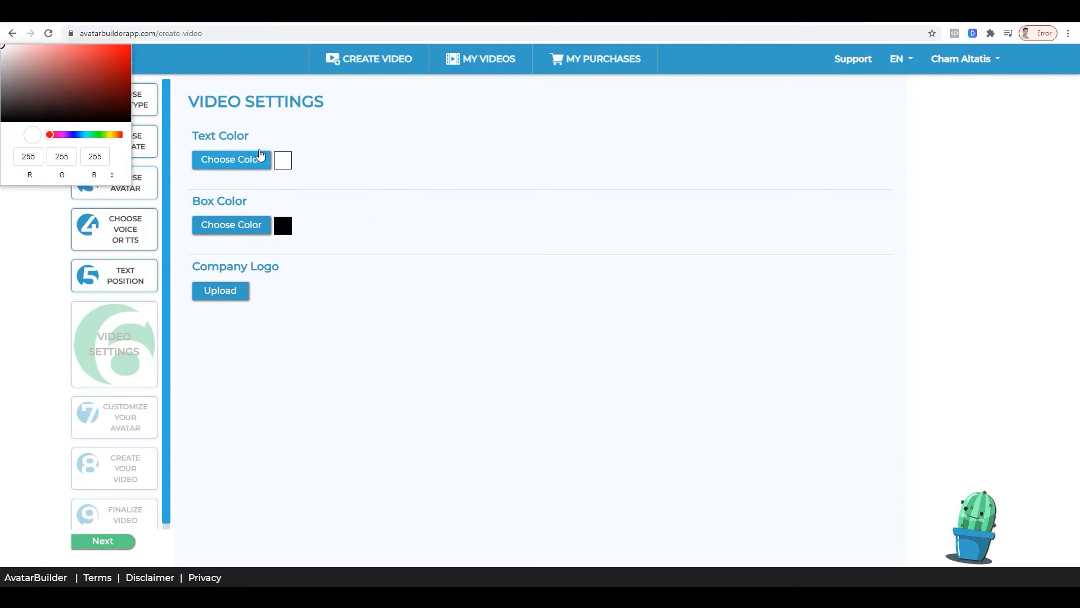
left_click(400, 174)
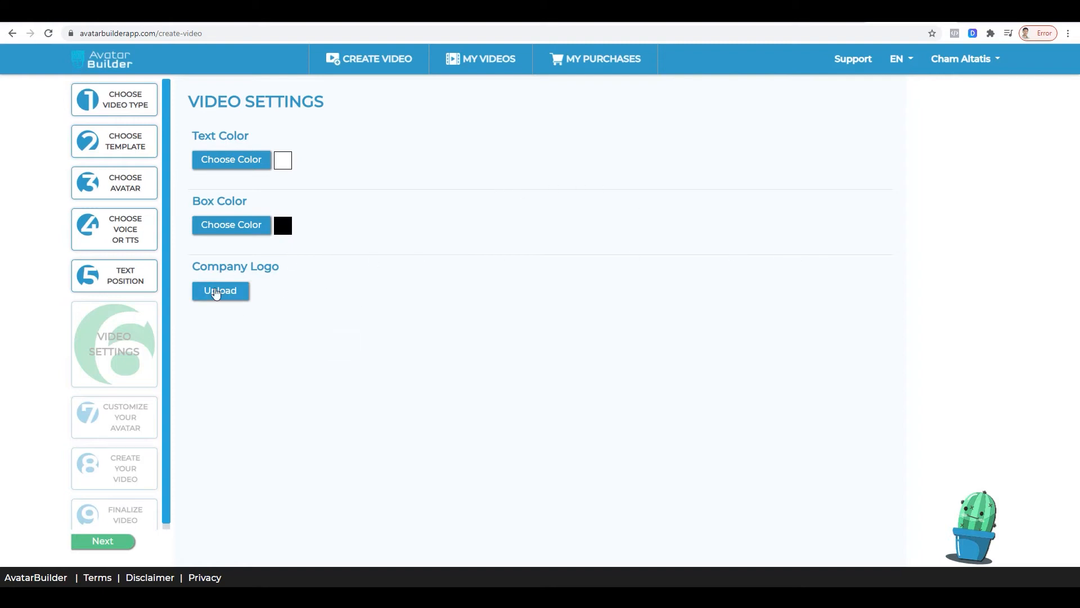
- Set the white C on blue image from My Gallery as the company logo and proceed to avatar customization
left_click(221, 293)
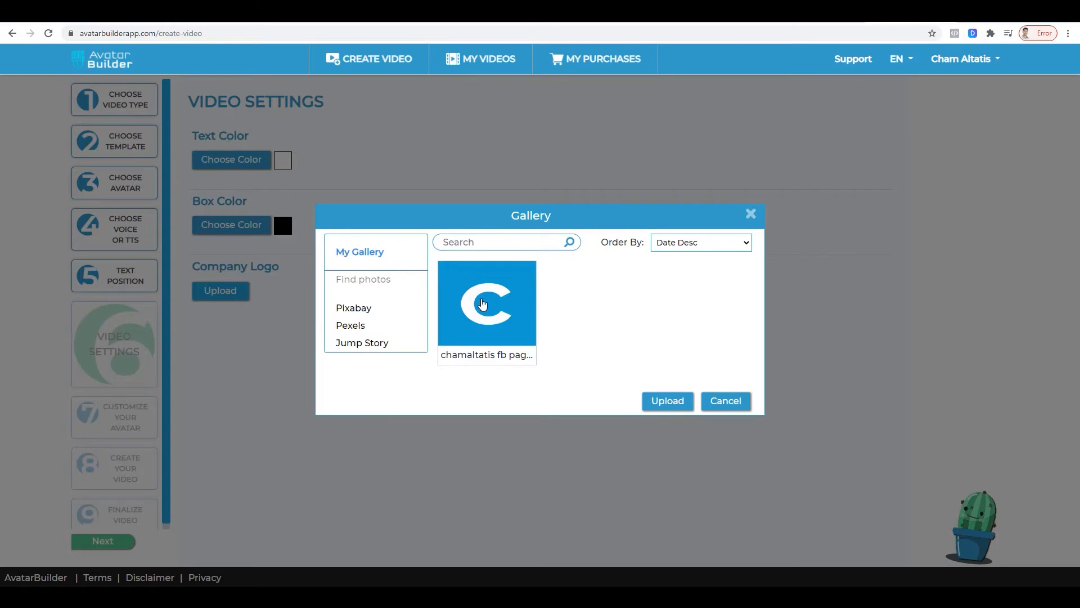
left_click(488, 304)
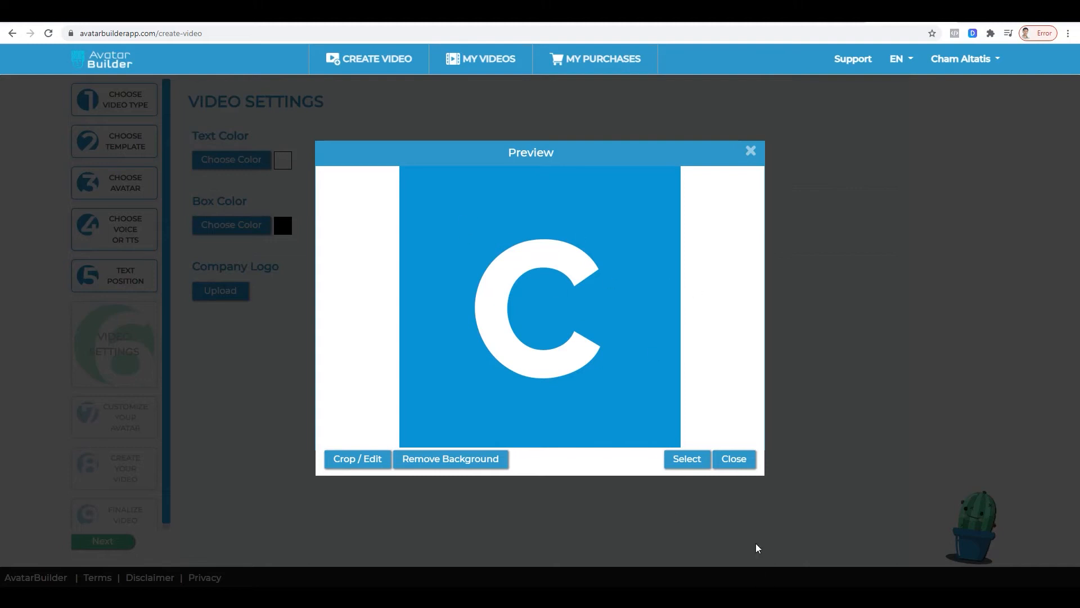
left_click(688, 460)
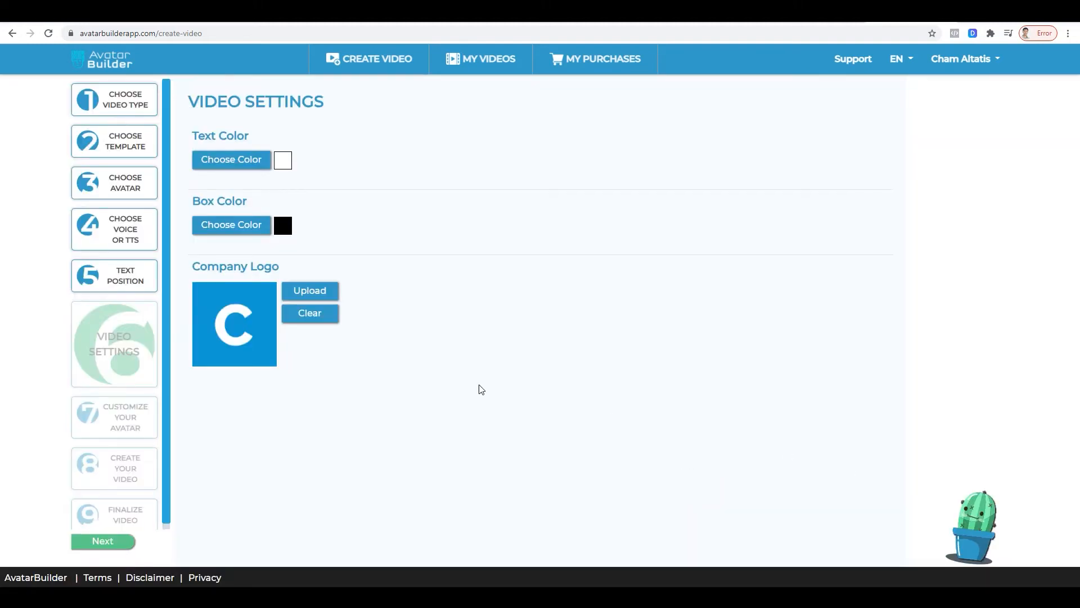
left_click(99, 543)
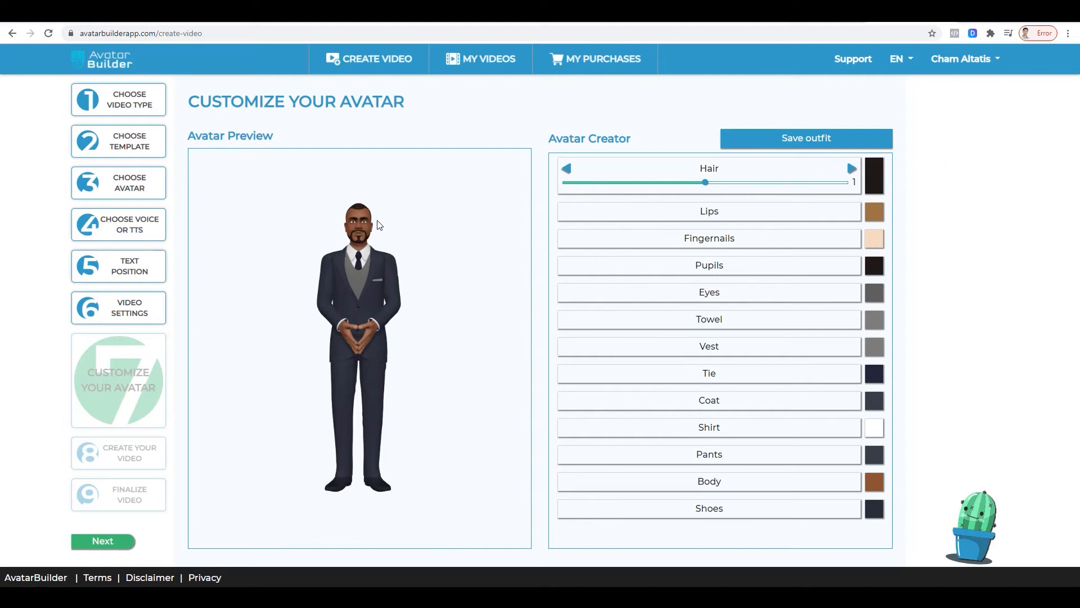
- Try hair styles 0 and 2 on the avatar and return the hair to style 1
left_click_drag(705, 183, 579, 185)
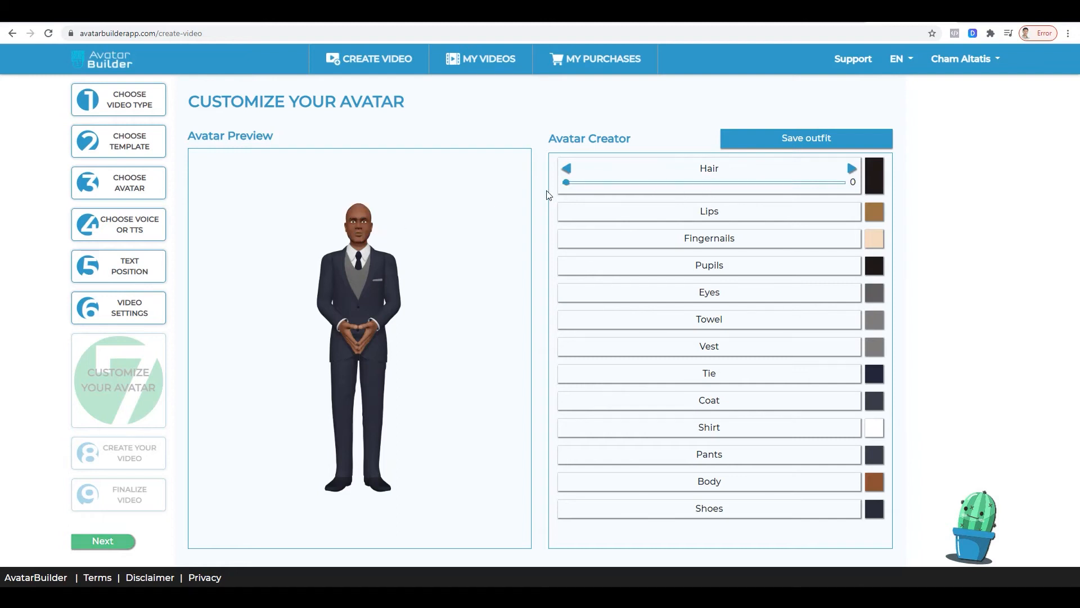
left_click_drag(565, 184, 703, 184)
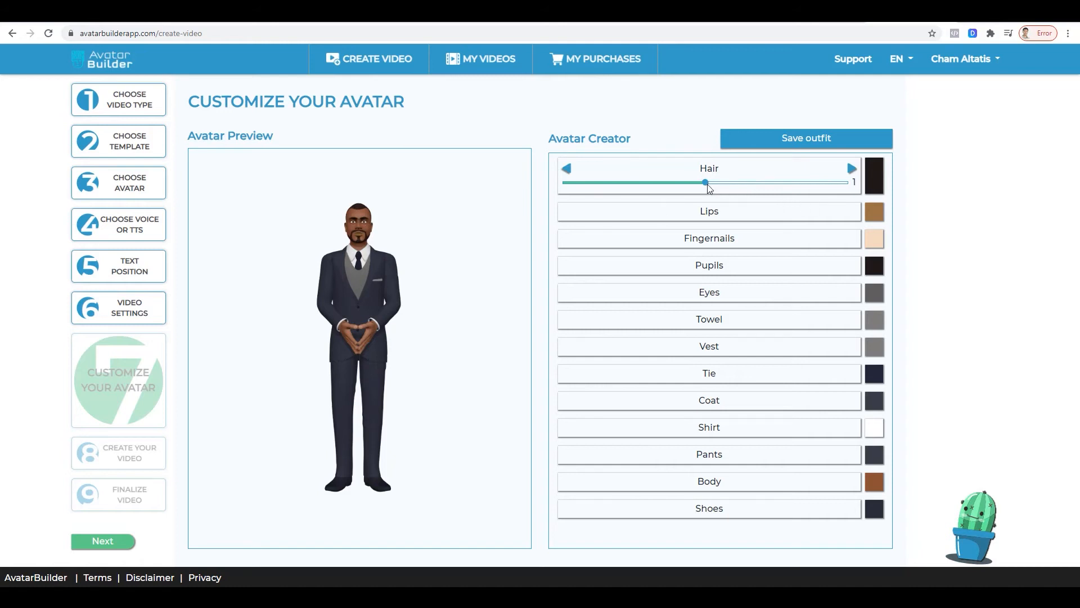
left_click(827, 183)
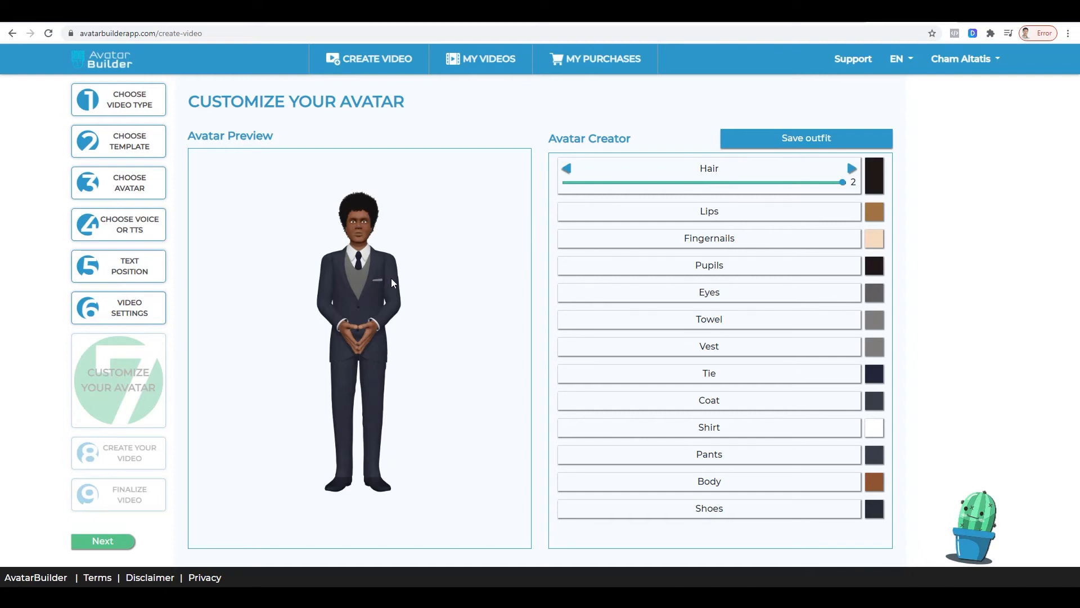
left_click_drag(843, 183, 645, 192)
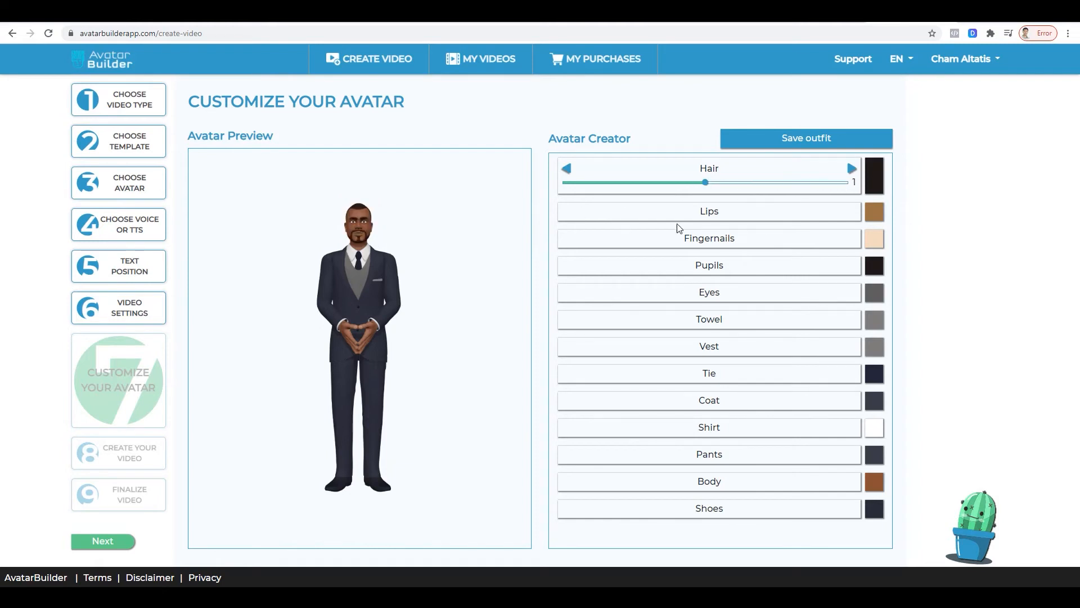
- Try a dark orange-brown colour on the avatar's hair
left_click(874, 180)
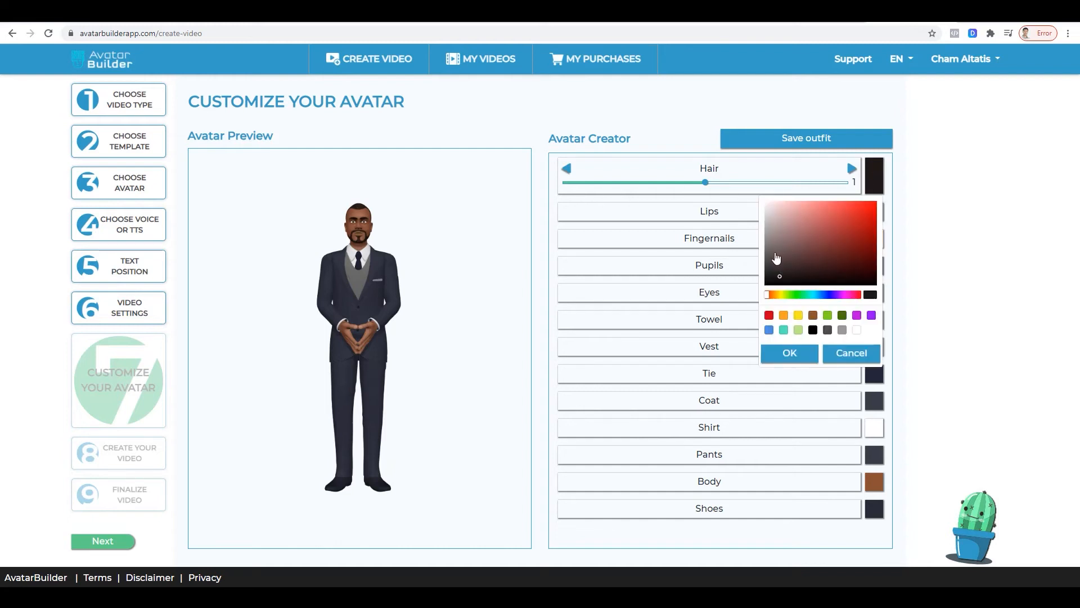
left_click(783, 316)
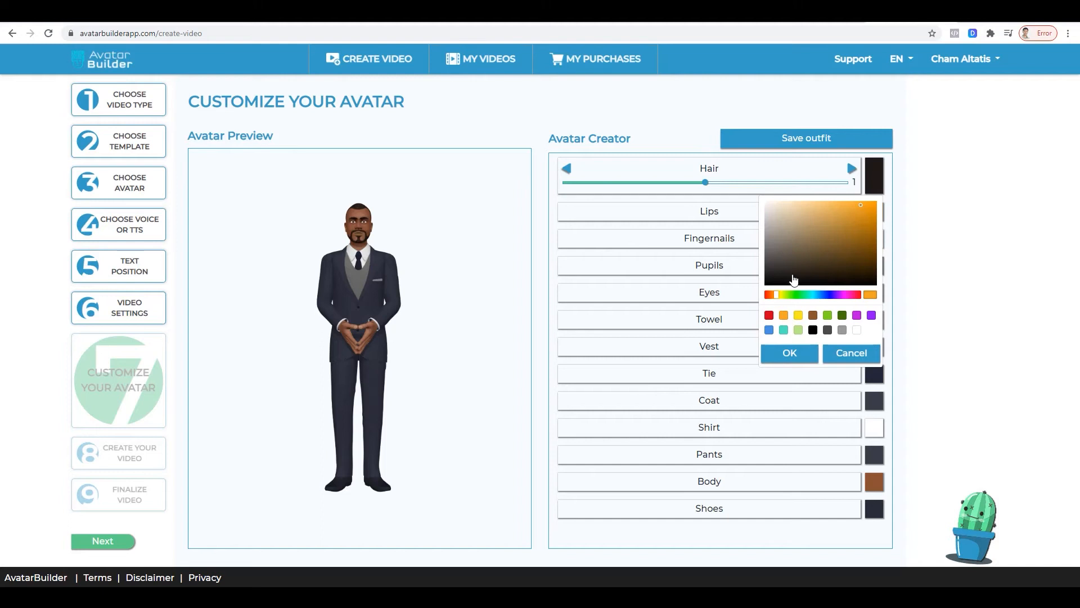
left_click(856, 222)
left_click(850, 241)
left_click(790, 353)
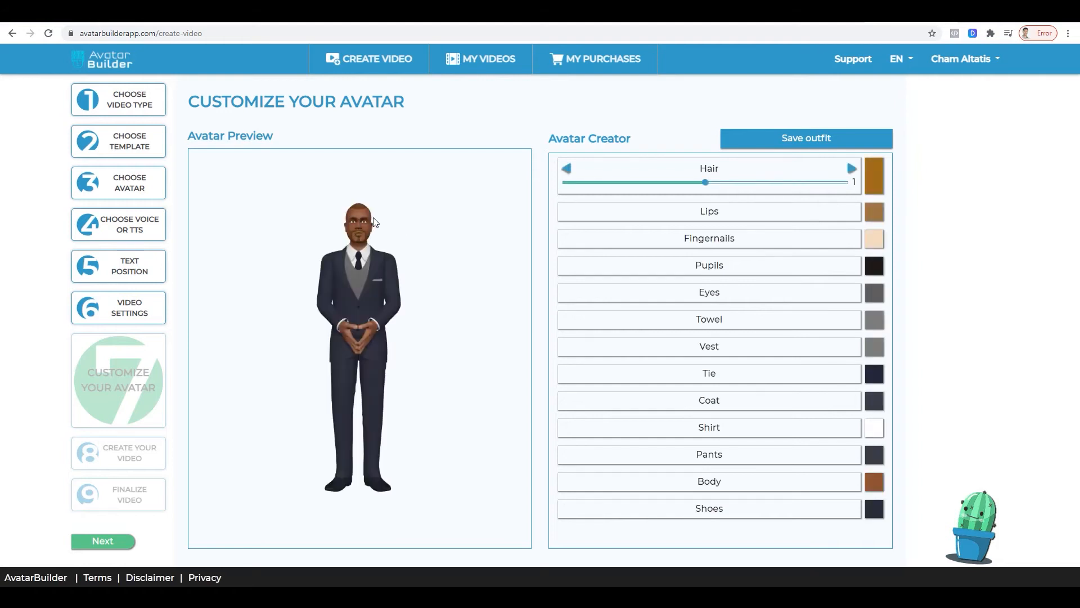
- Set the avatar's hair colour to near-black
left_click(875, 175)
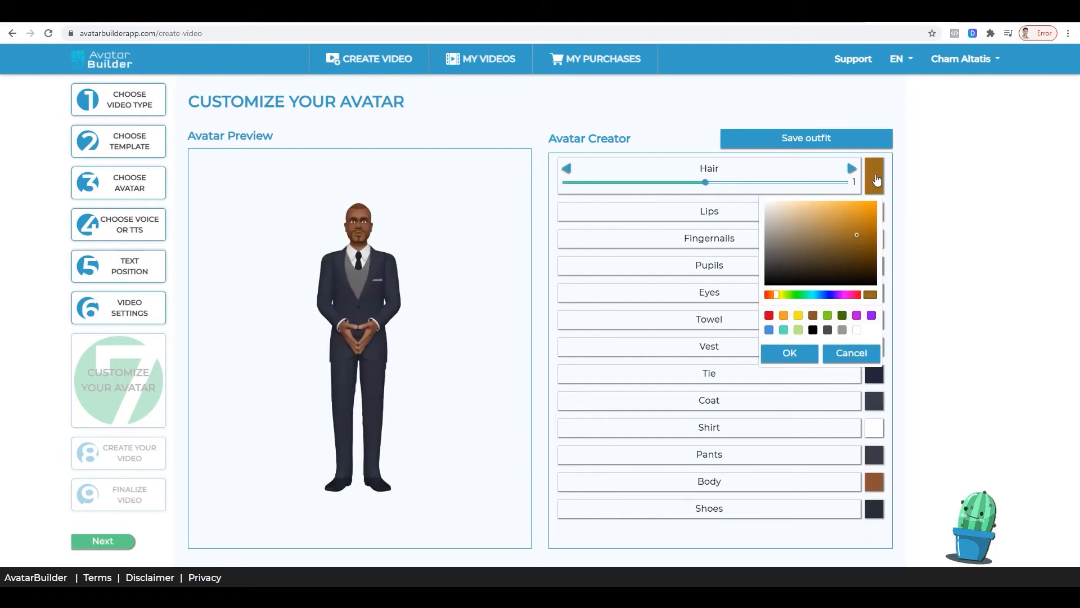
left_click(768, 276)
left_click(790, 355)
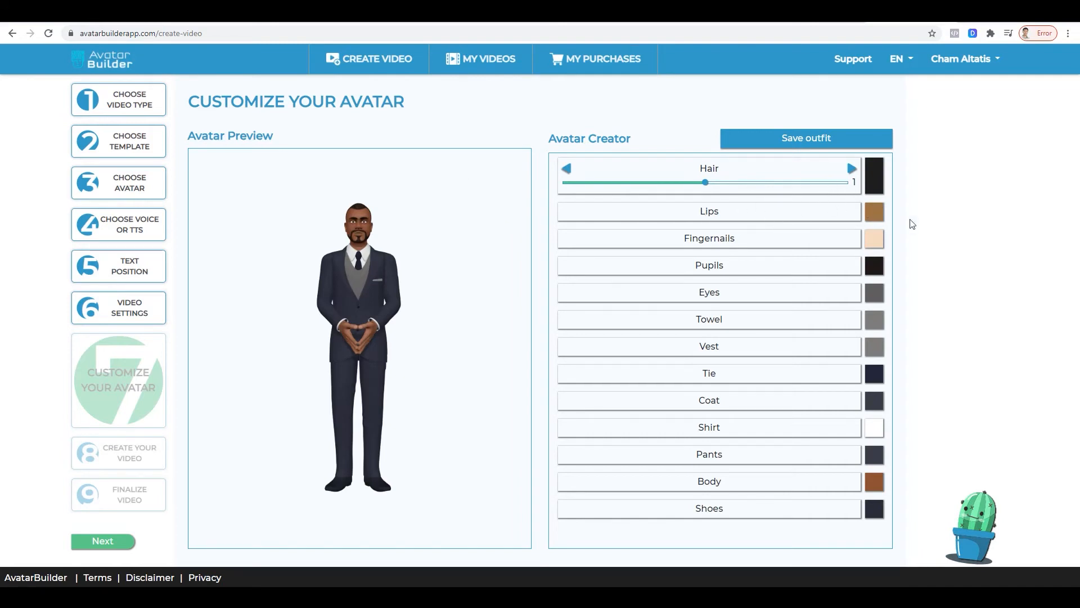
- View the colour choices for the avatar's lips, fingernails and pupils without changing them
left_click(872, 216)
left_click(957, 253)
left_click(875, 243)
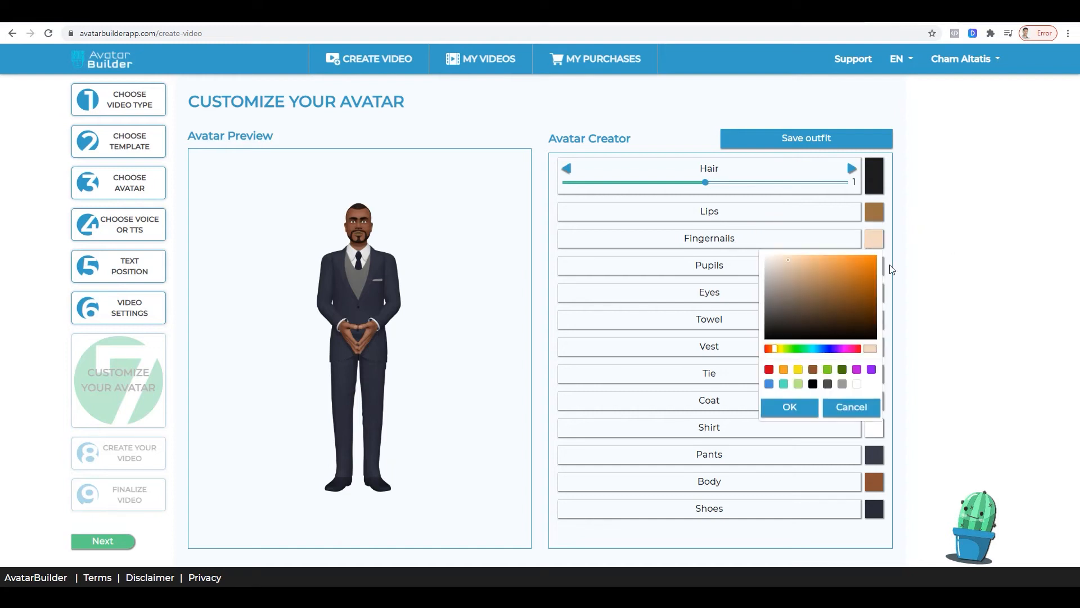
left_click(966, 265)
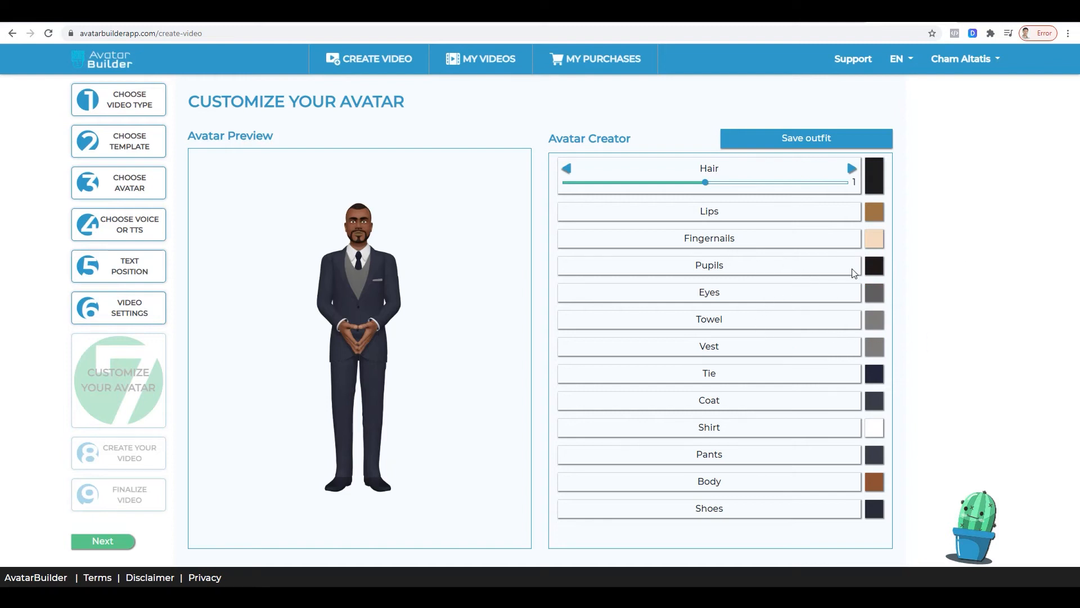
left_click(877, 272)
left_click(1002, 297)
- Try a light orange towel and a brown vest on the avatar
left_click(875, 320)
left_click(776, 380)
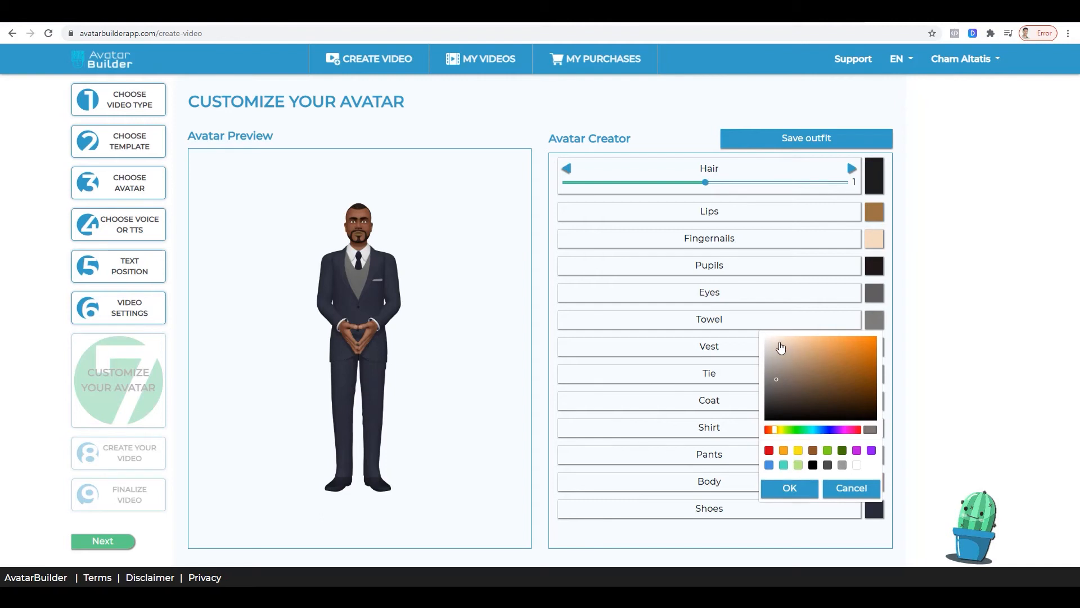
left_click(802, 348)
mouse_move(806, 349)
left_mouse_down()
mouse_move(823, 348)
mouse_move(813, 354)
left_mouse_up()
left_click(792, 488)
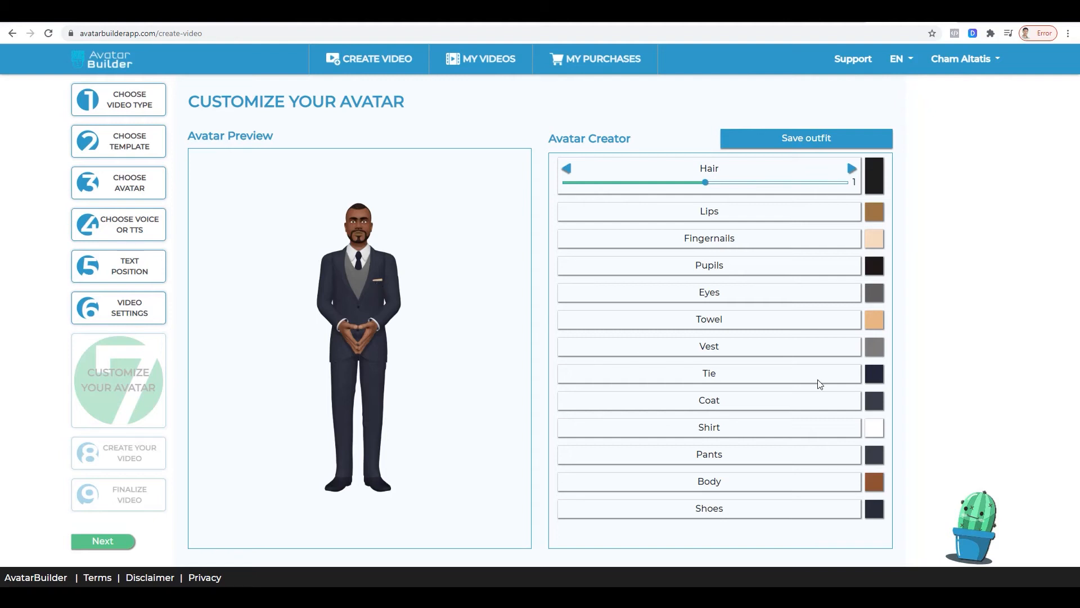
left_click(870, 351)
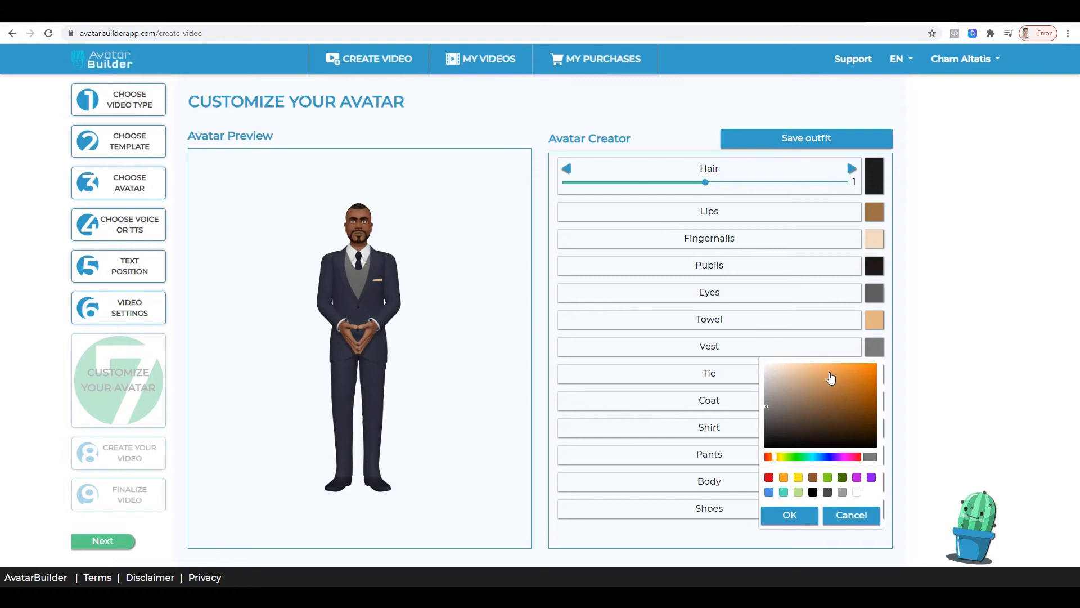
left_click(845, 399)
left_click(789, 515)
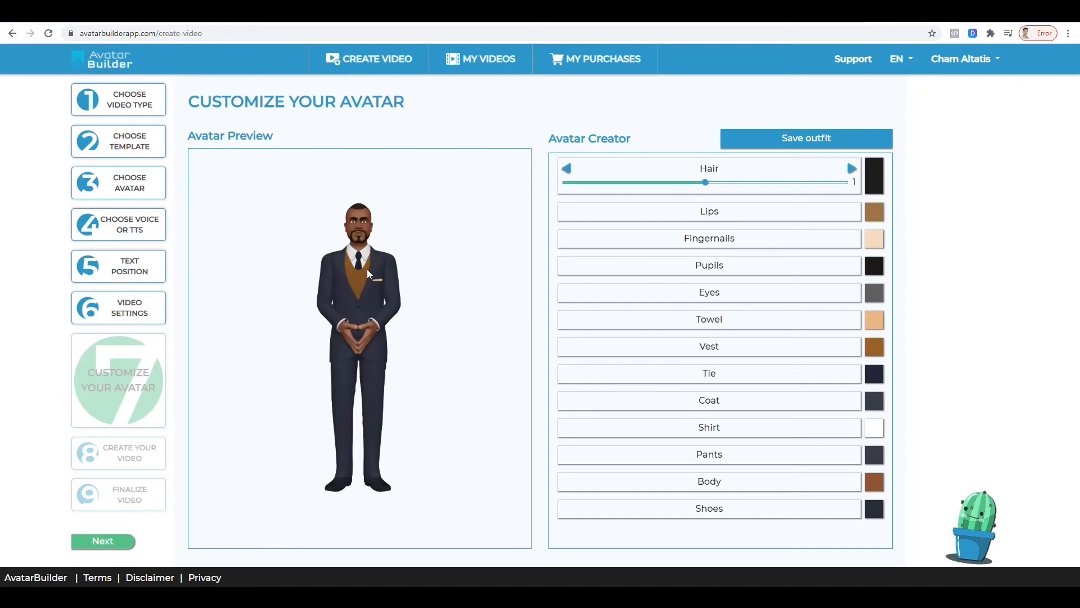
- Set the colours of the avatar's towel and vest to pale peach
left_click(870, 326)
left_click(788, 341)
left_click(790, 488)
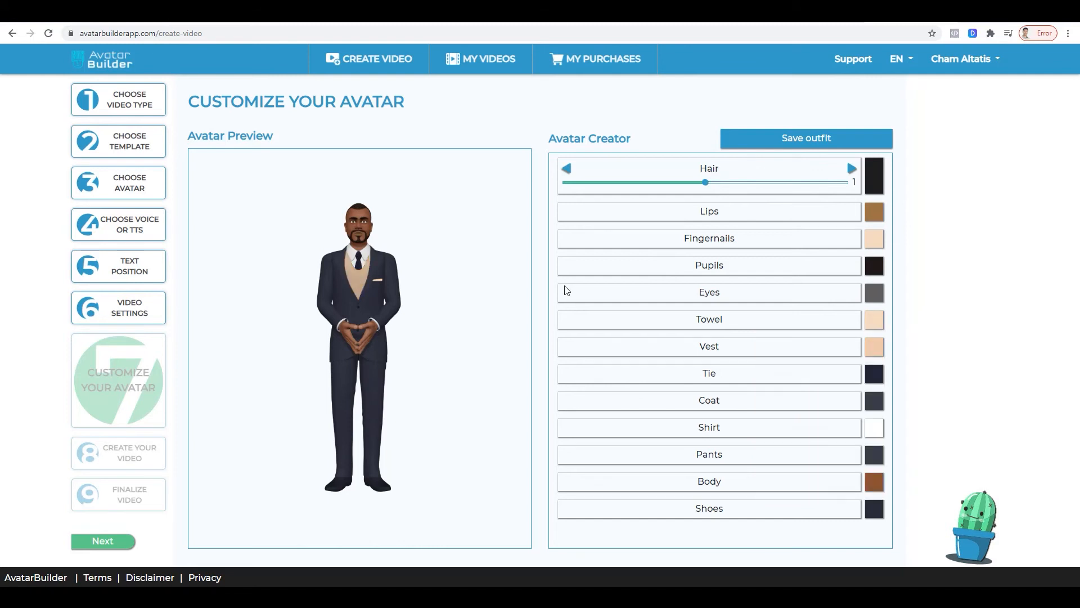
- Set the colour of the avatar's tie to the preset light blue
left_click(874, 376)
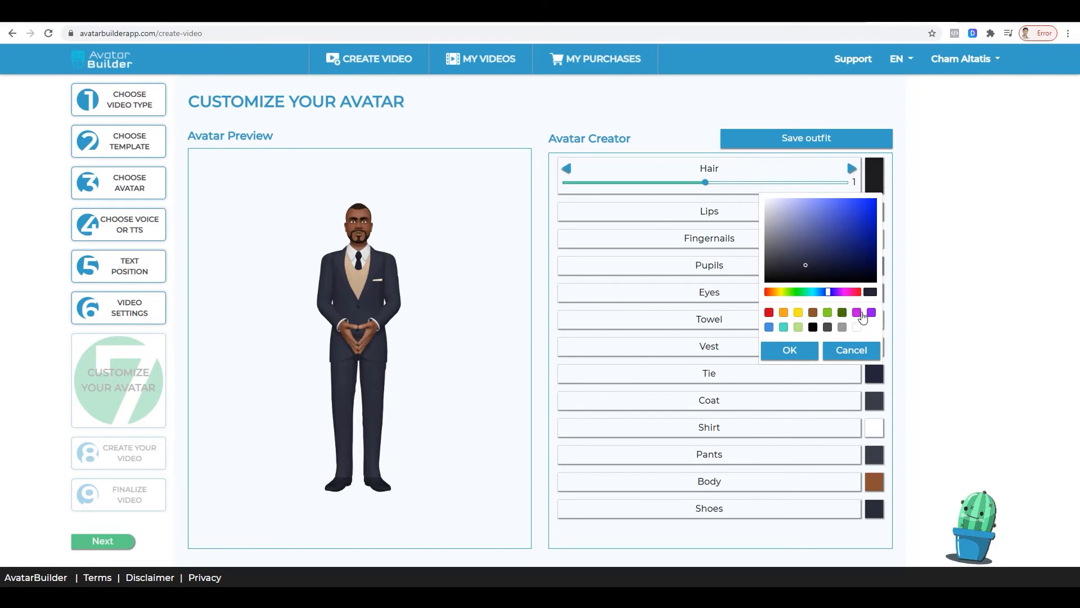
left_click(769, 328)
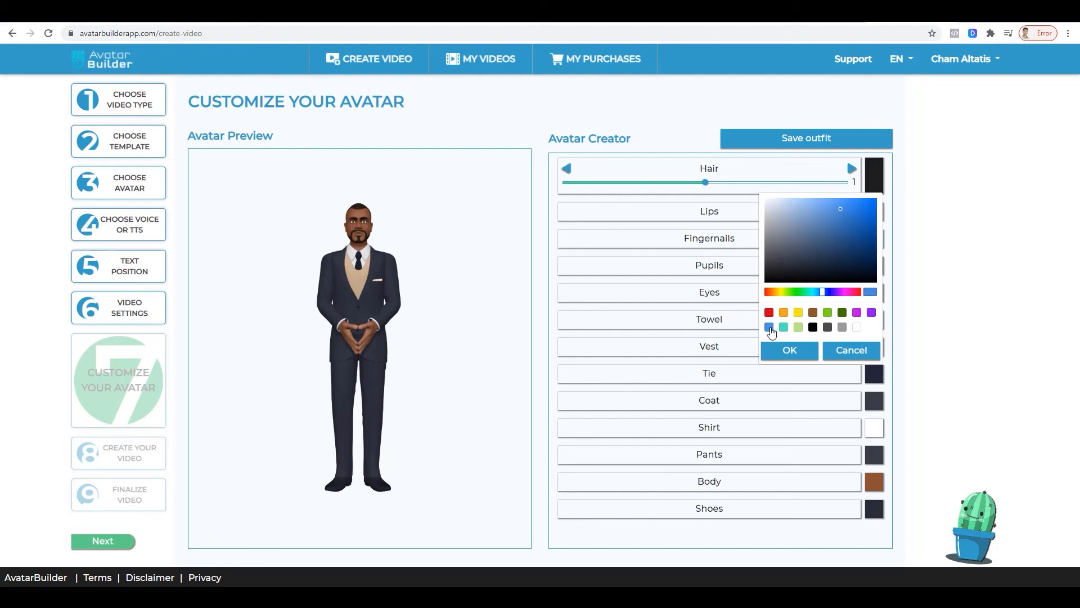
left_click(788, 352)
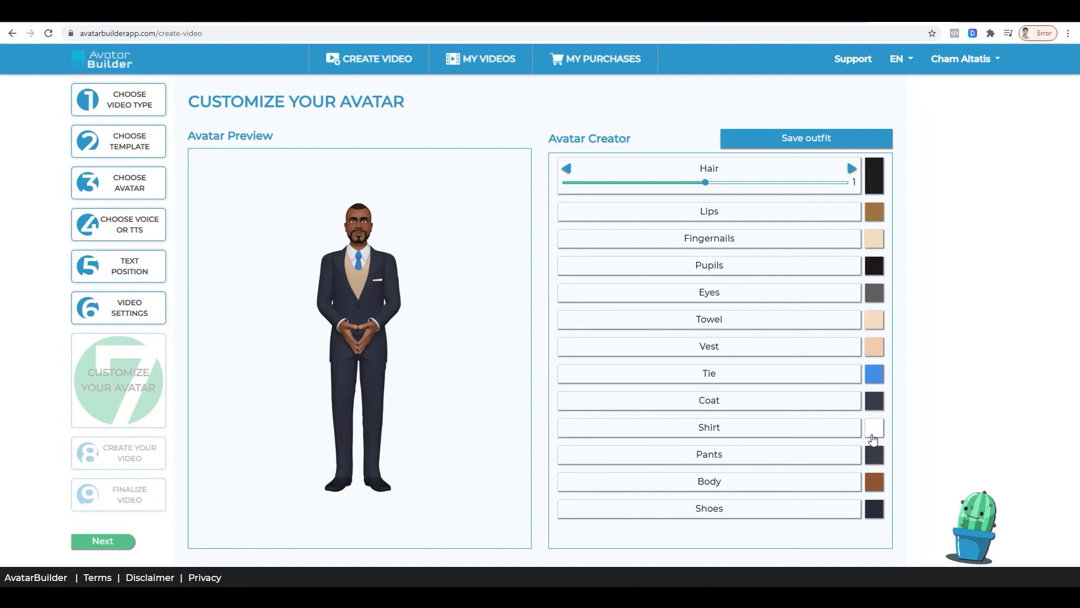
- Darken the avatar's pants and coat to a near-black colour
left_click(877, 456)
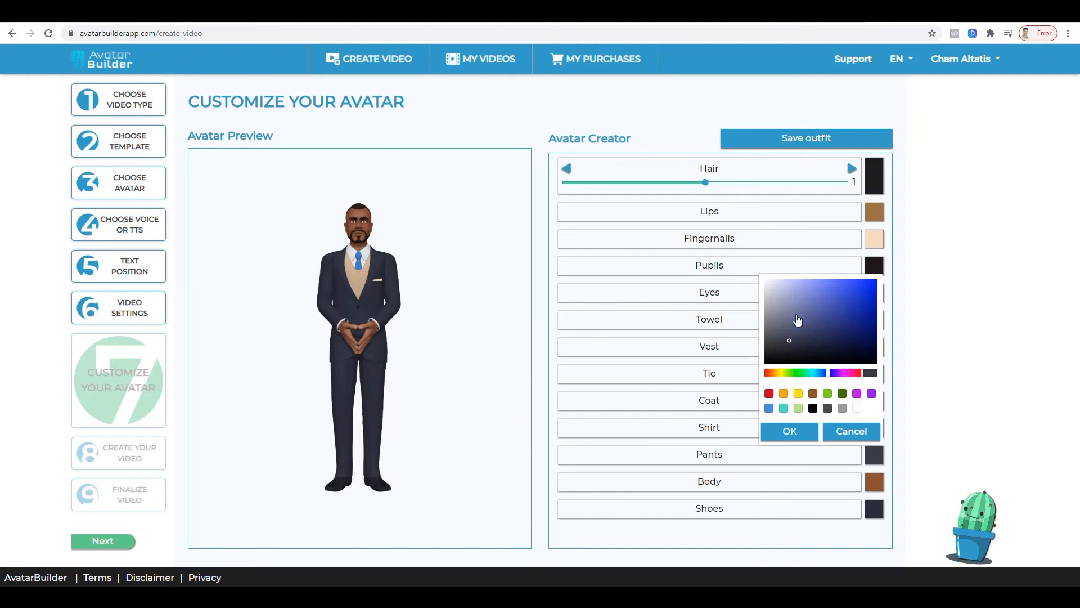
left_click(786, 351)
left_click(795, 434)
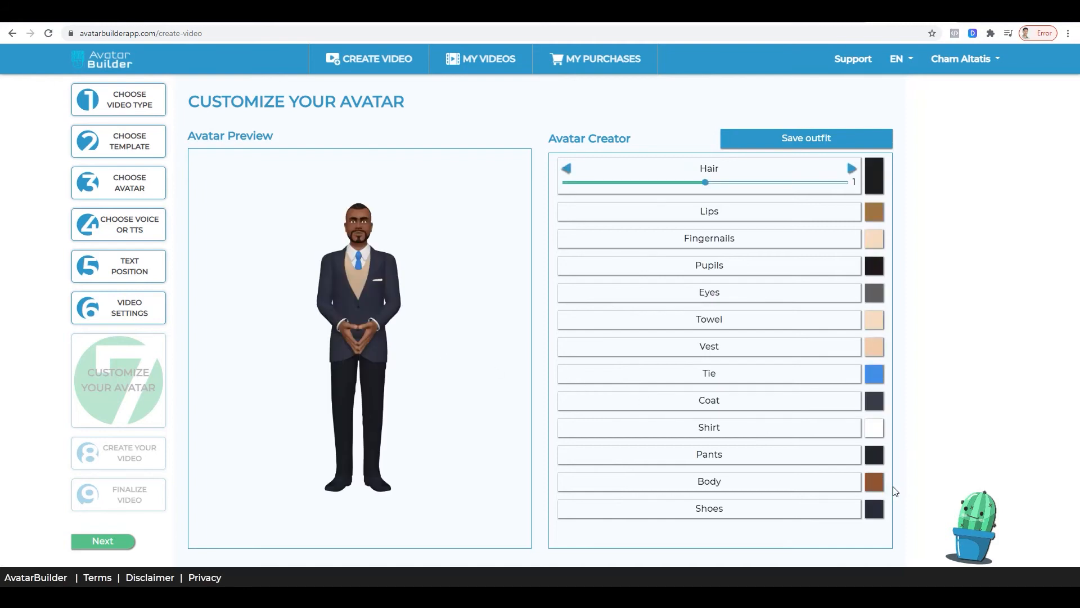
left_click(874, 403)
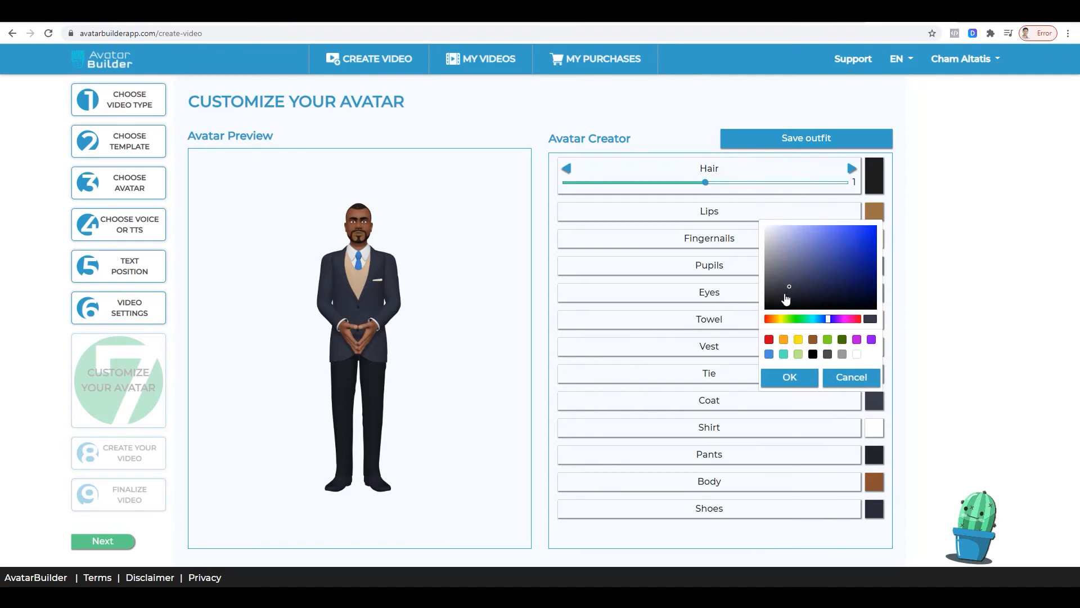
left_click(789, 377)
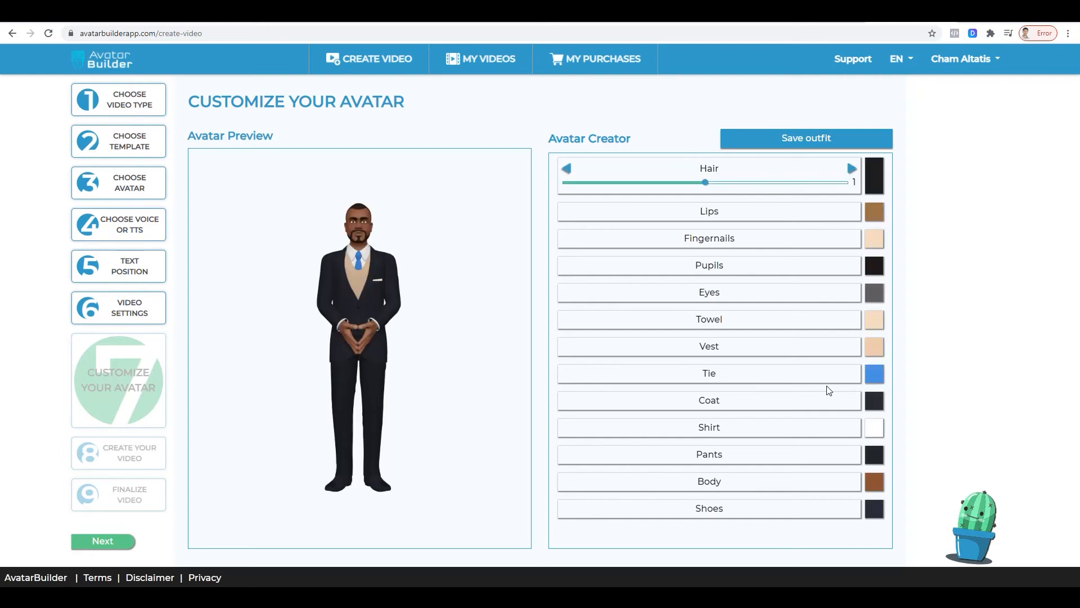
- Set the colour of the avatar's shoes to black
left_click(874, 508)
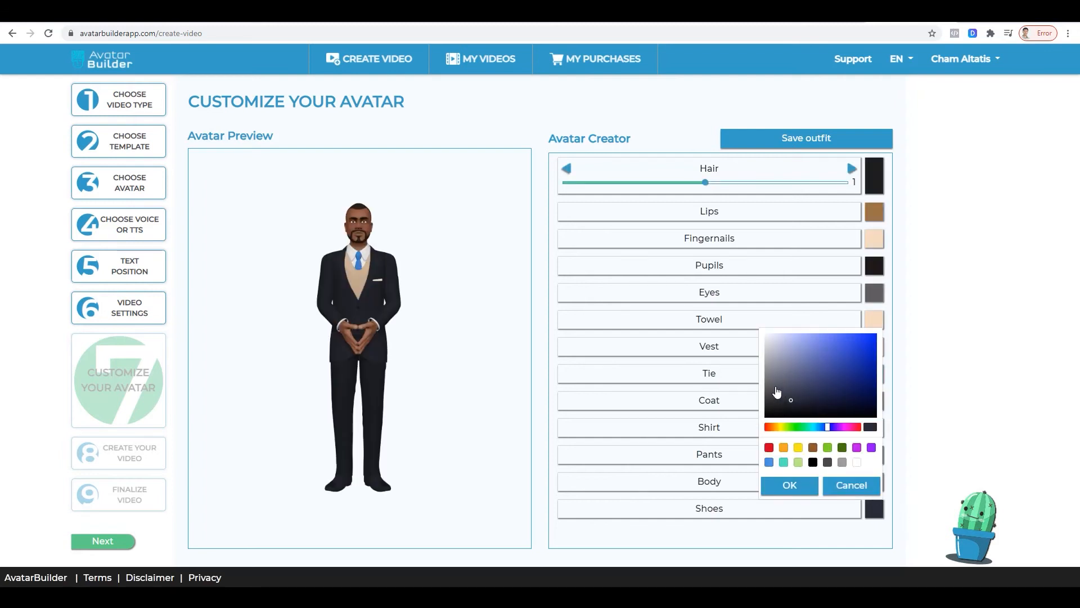
left_click_drag(775, 407, 775, 445)
left_click(790, 485)
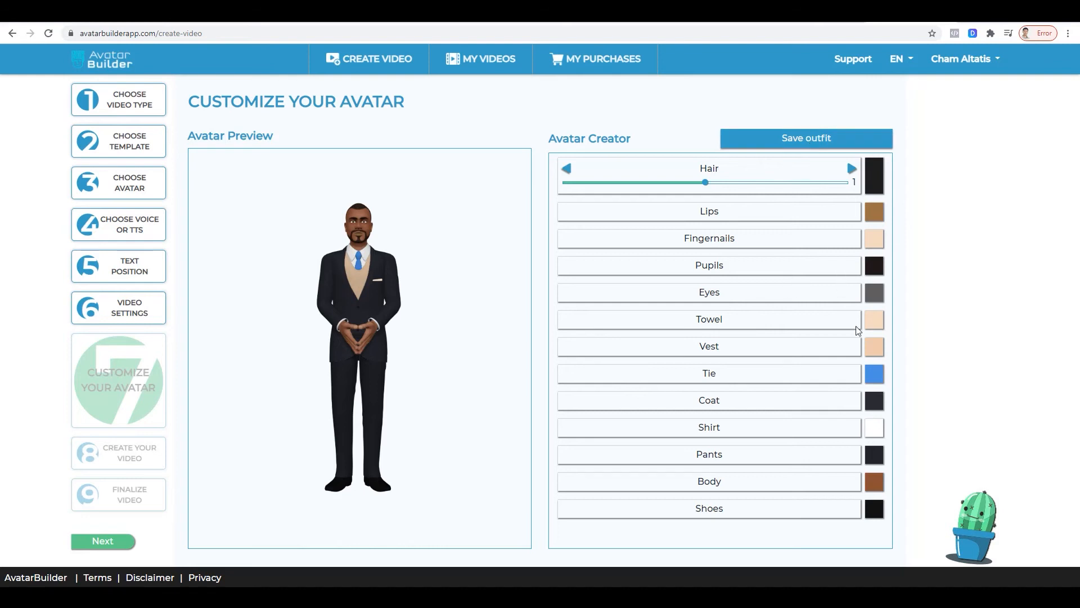
- View the outfit-saving dialog, close it without saving and proceed to the Create Your Video stage
left_click(801, 144)
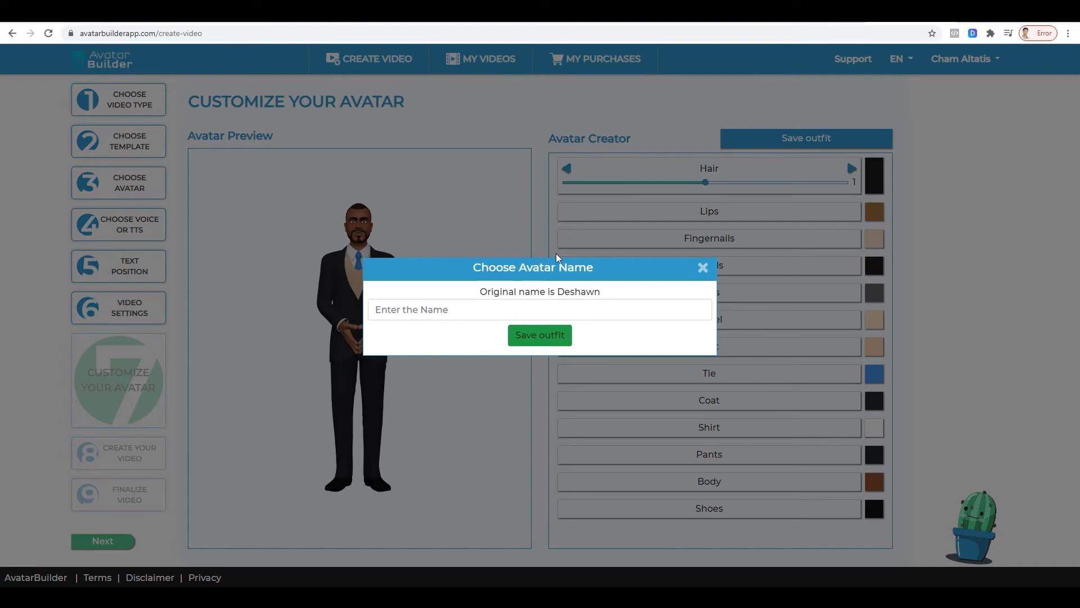
left_click(703, 268)
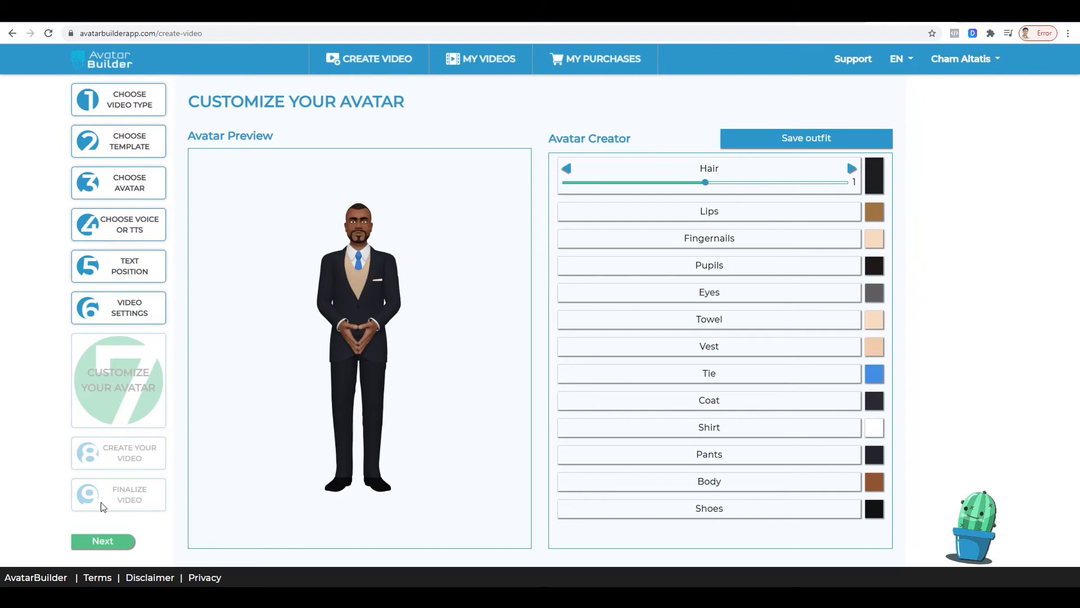
left_click(107, 542)
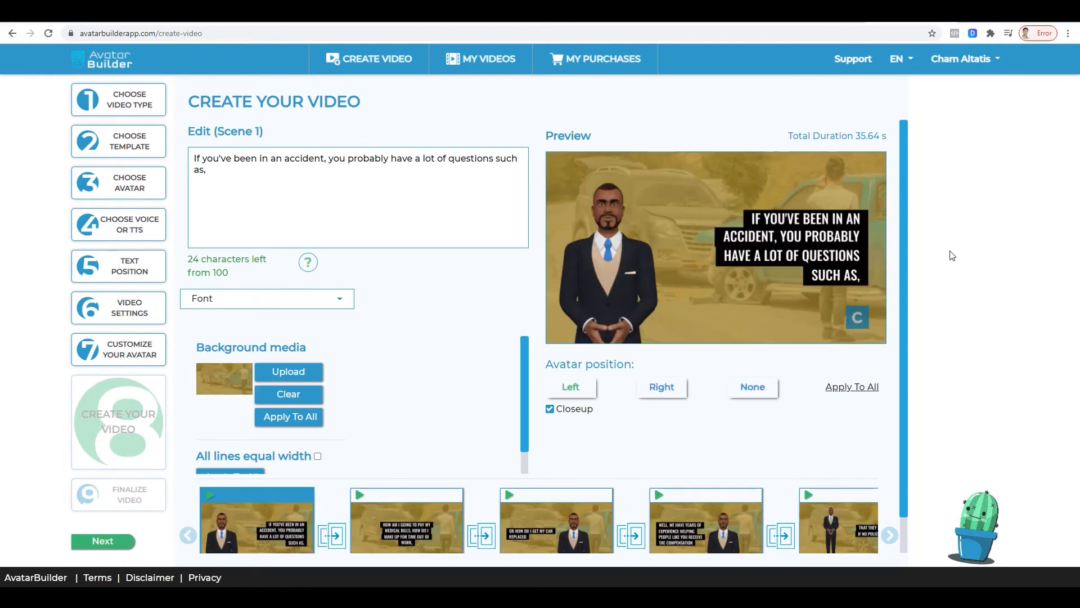
- Try the Right avatar position in scene 1 and return the avatar to Left
scroll(877, 361, "down", 1)
scroll(867, 355, "up", 1)
left_click(675, 392)
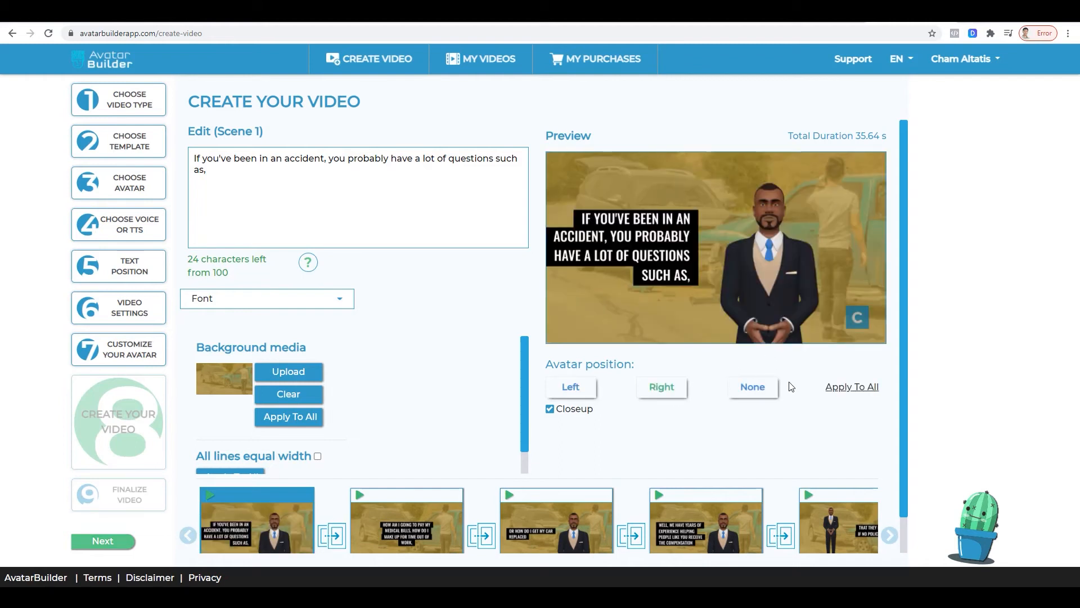
left_click(578, 397)
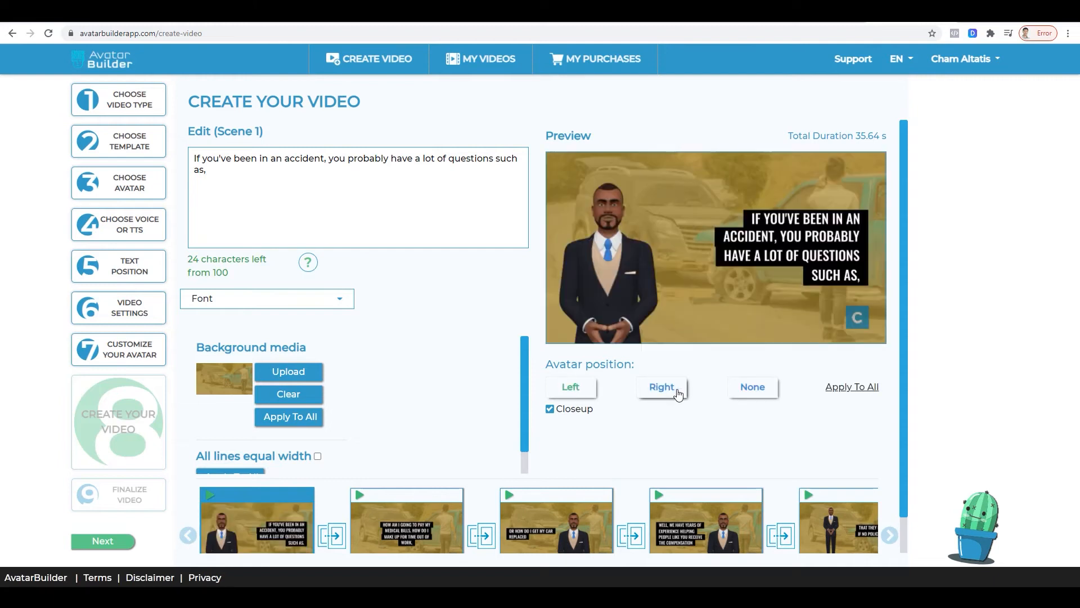
left_click(668, 399)
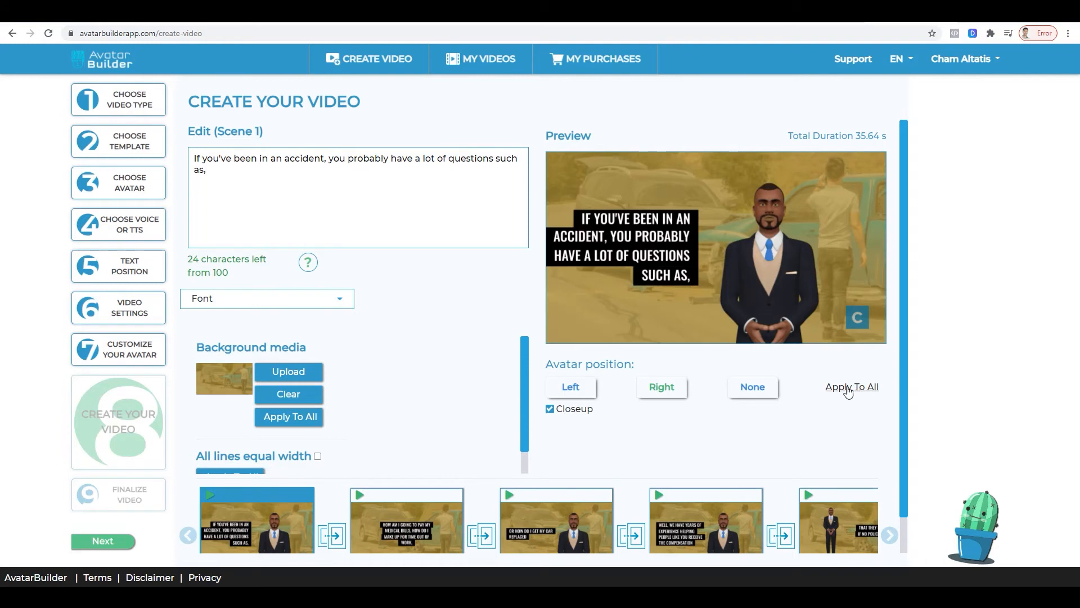
left_click(575, 391)
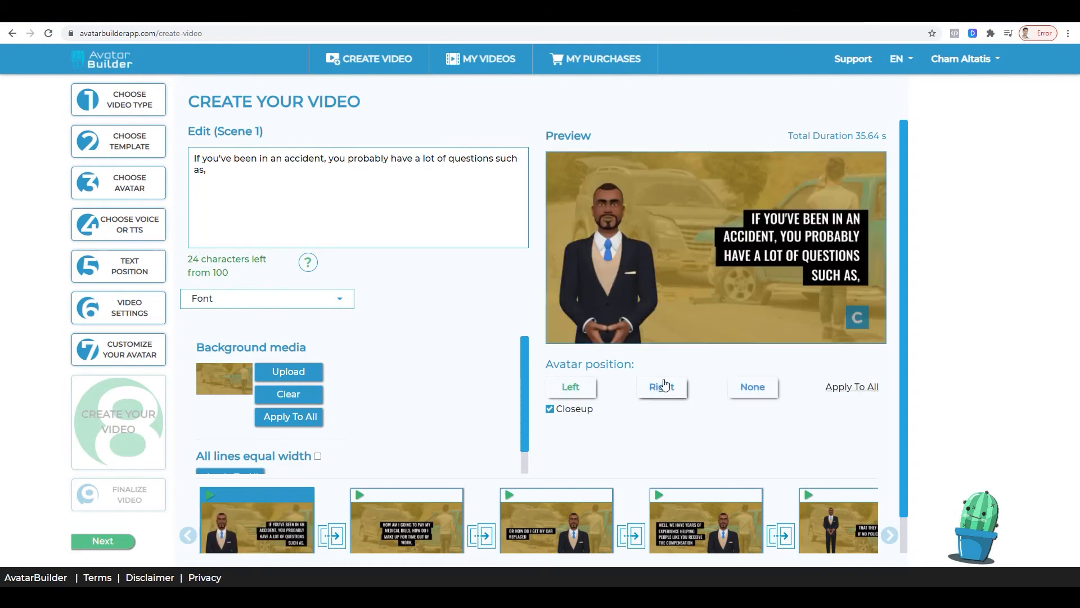
- Search Pixabay images for "accident" and set the burning car photo as the background of all scenes
scroll(382, 309, "down", 1)
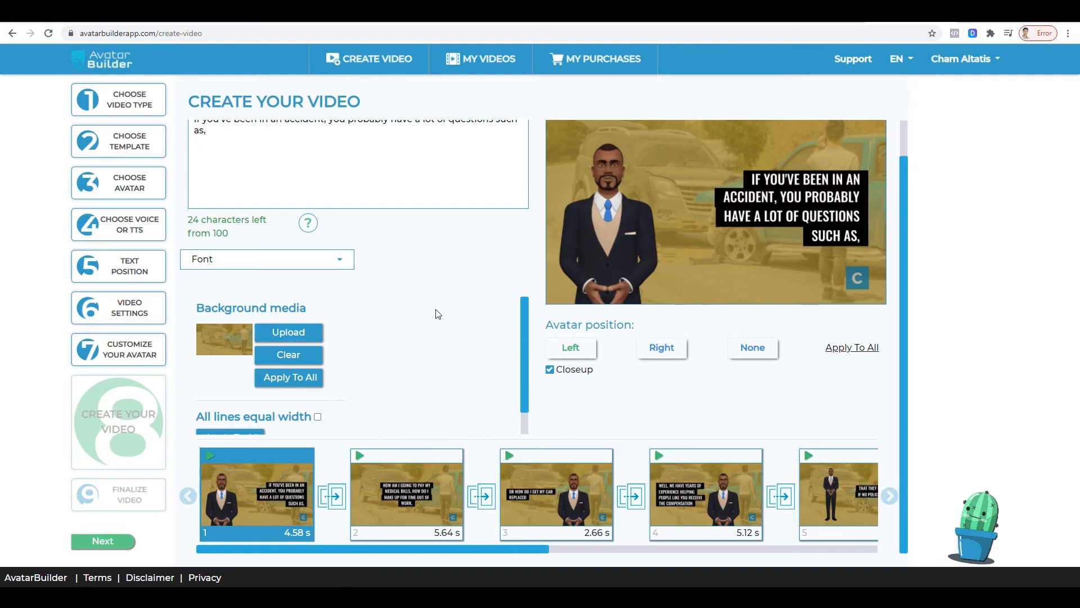
left_click(298, 339)
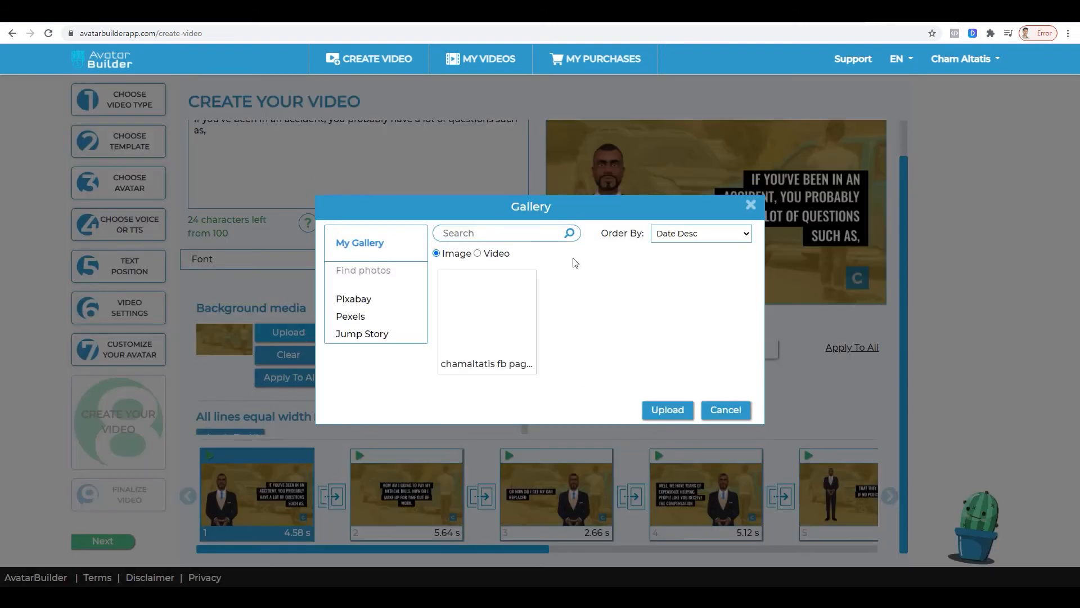
left_click(354, 299)
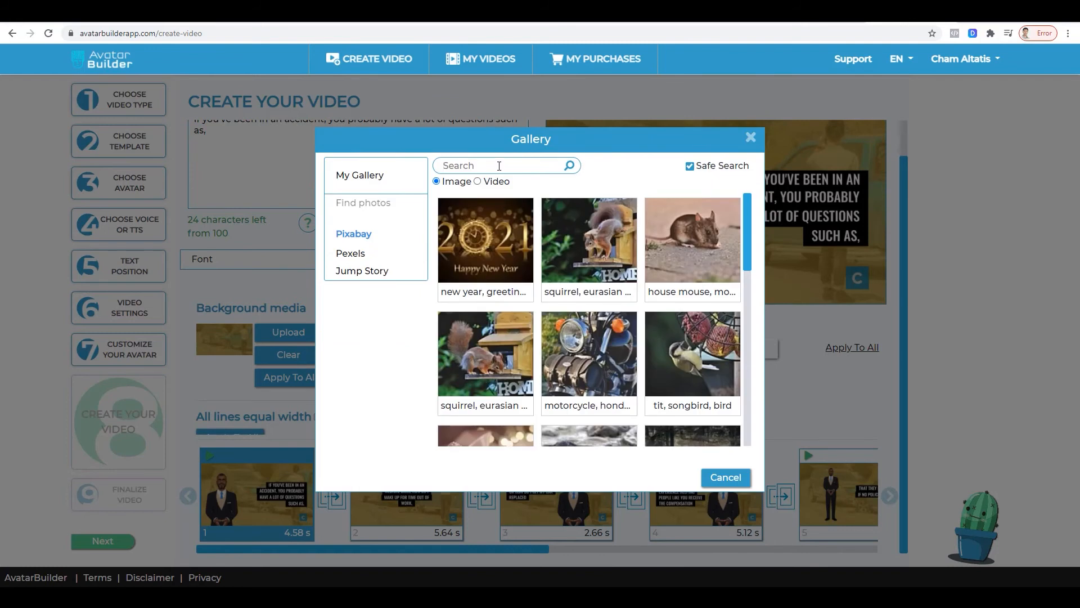
type("accident")
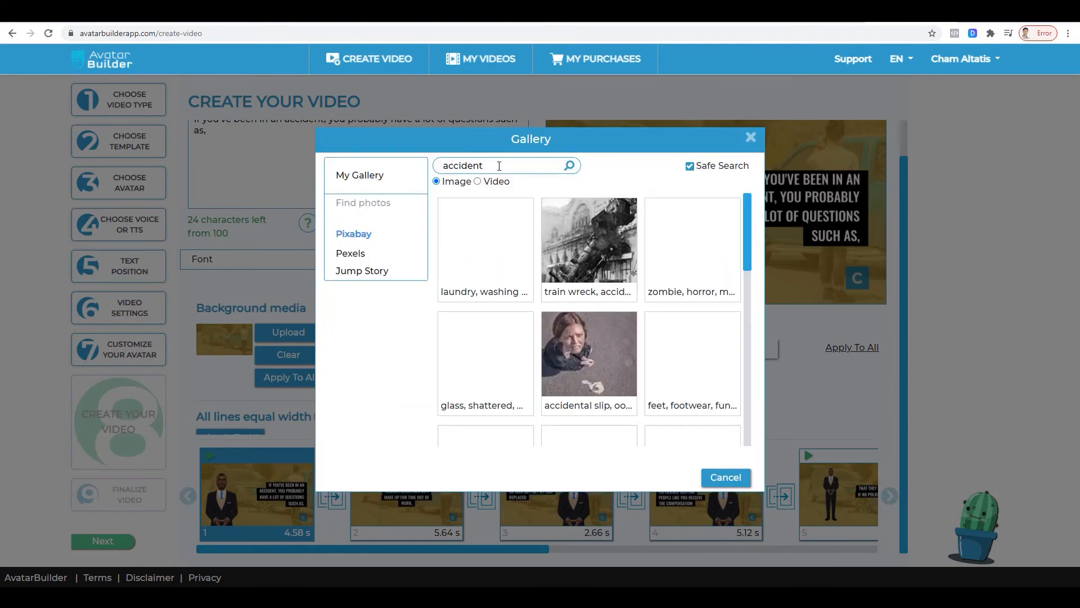
scroll(698, 270, "down", 8)
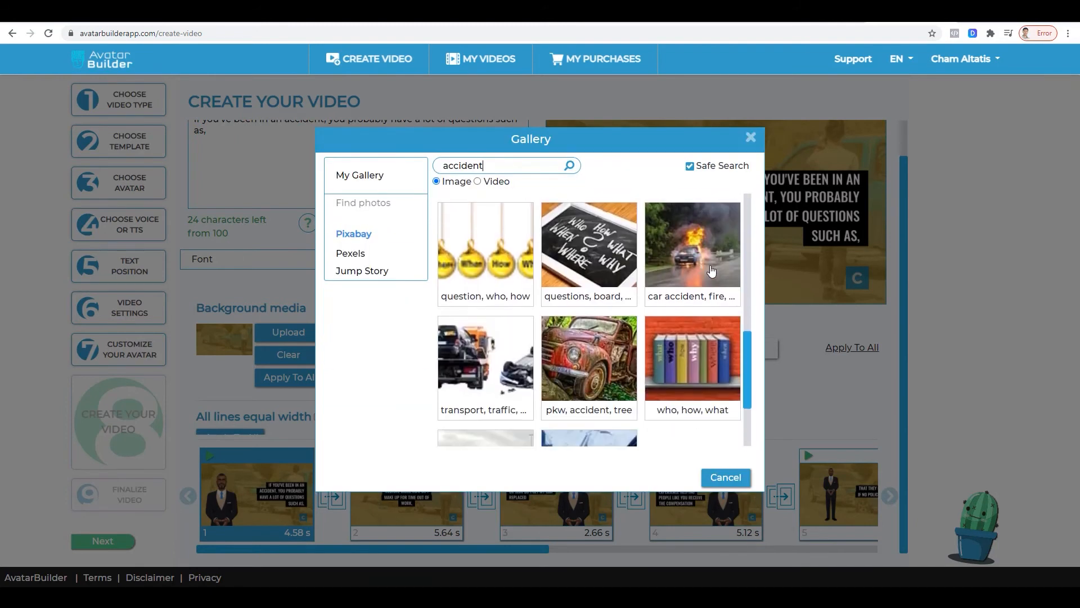
left_click(710, 249)
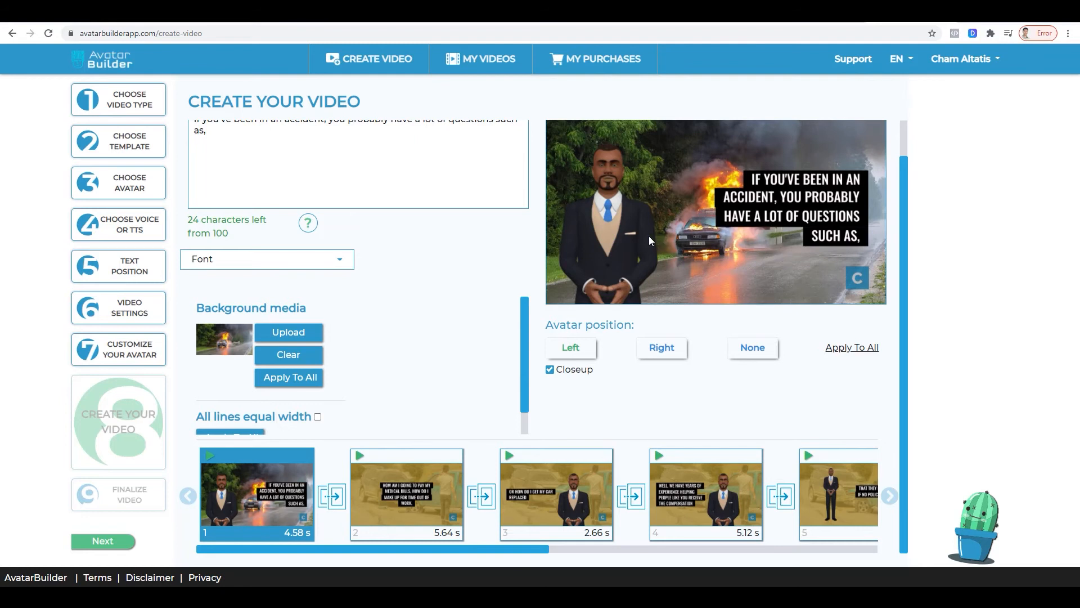
left_click(297, 379)
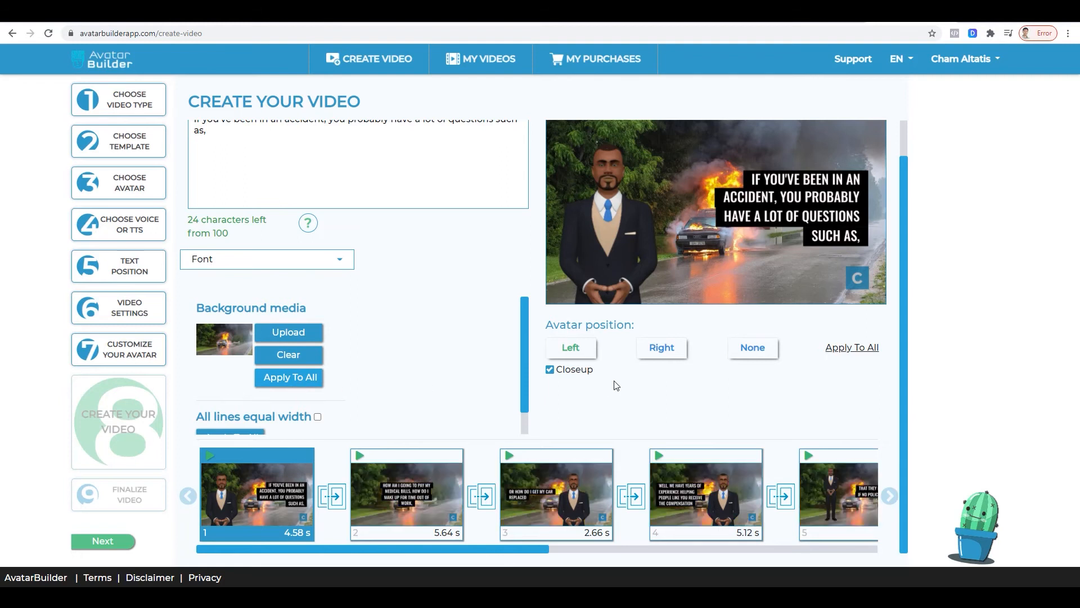
- Proceed to the Finalize Video stage, name the project Car accident, set the resolution to 1080p and create the video
scroll(481, 364, "down", 1)
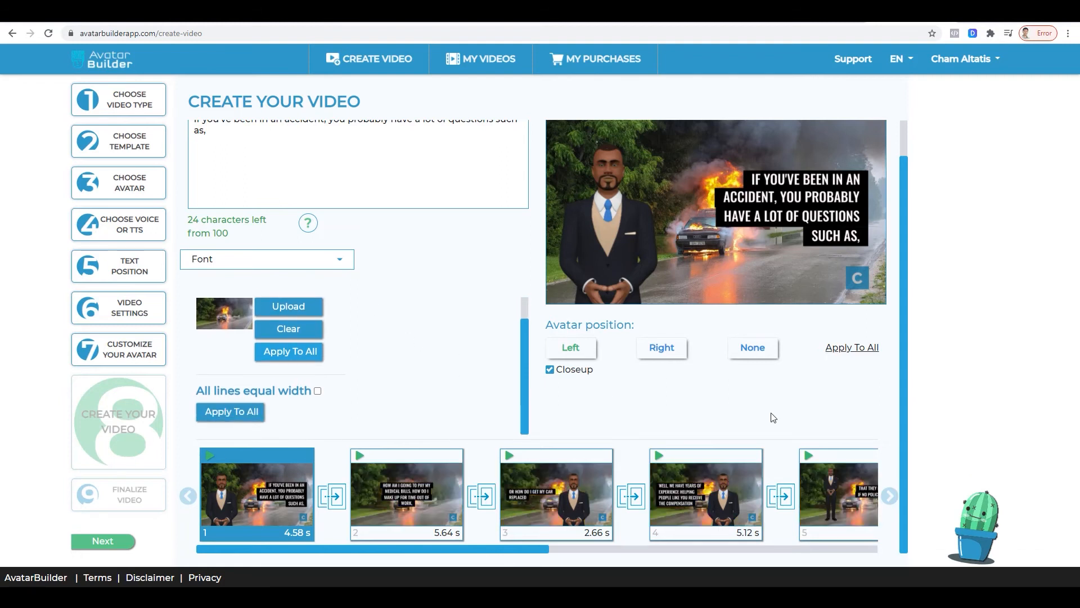
left_click(111, 541)
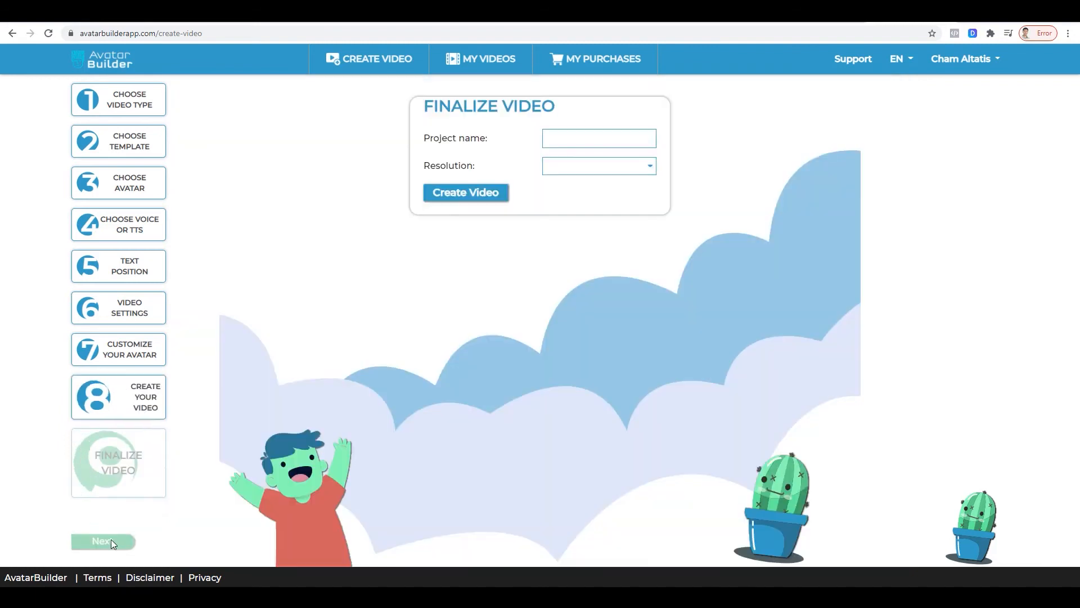
left_click(597, 136)
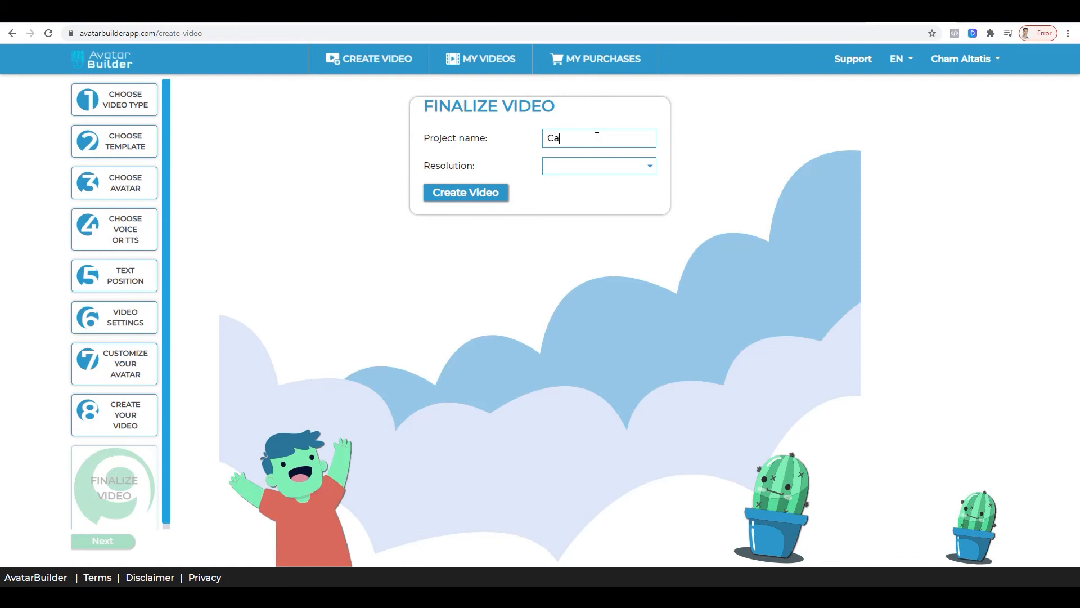
type("Car accident")
left_click(646, 168)
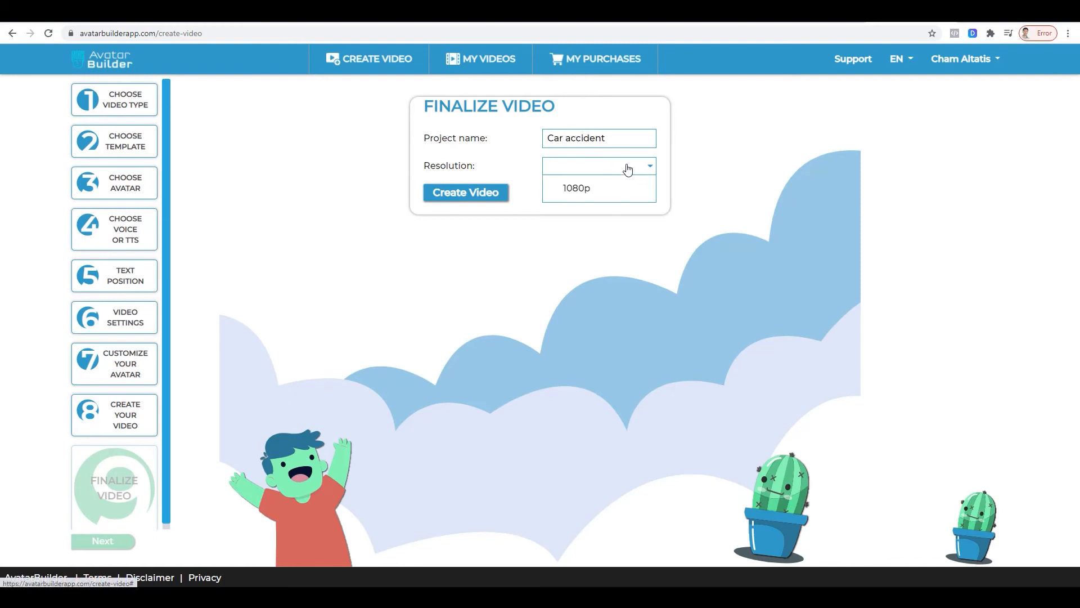
left_click(601, 193)
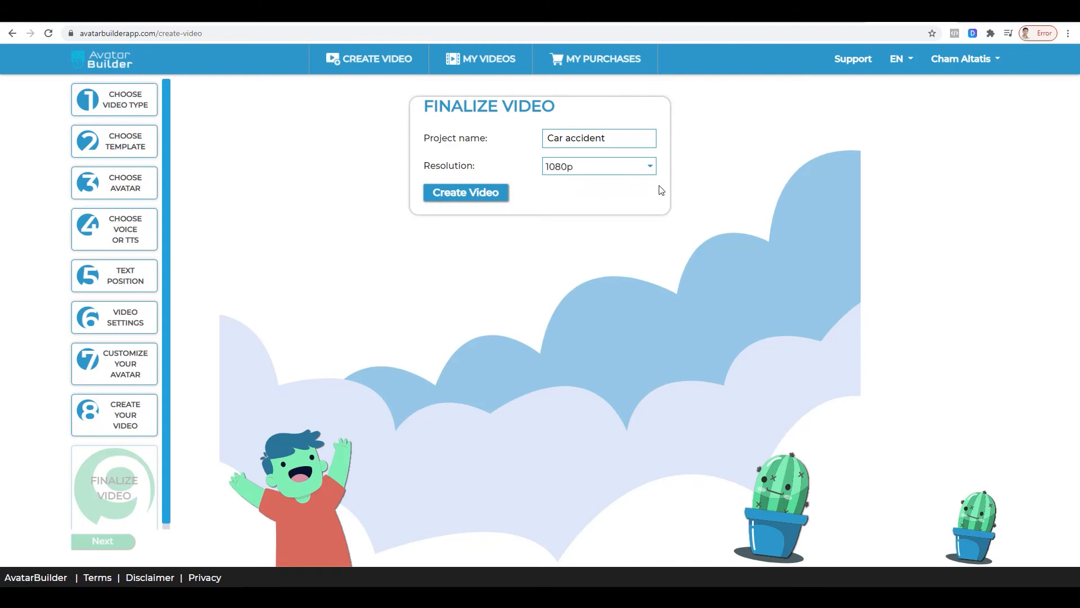
left_click(484, 195)
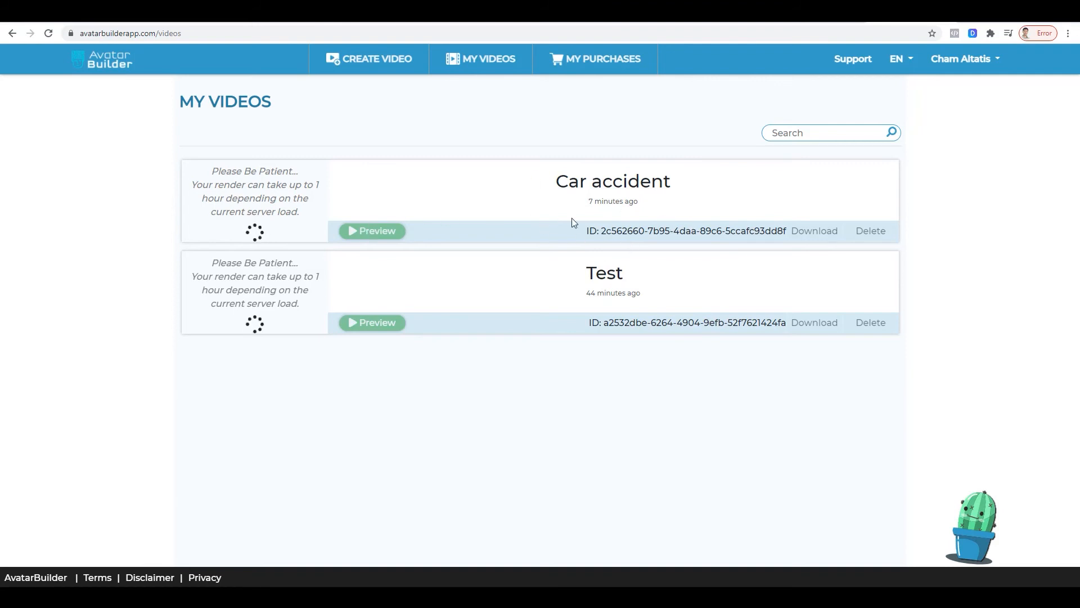
- Start a new video project and look through the available video types
left_click(366, 63)
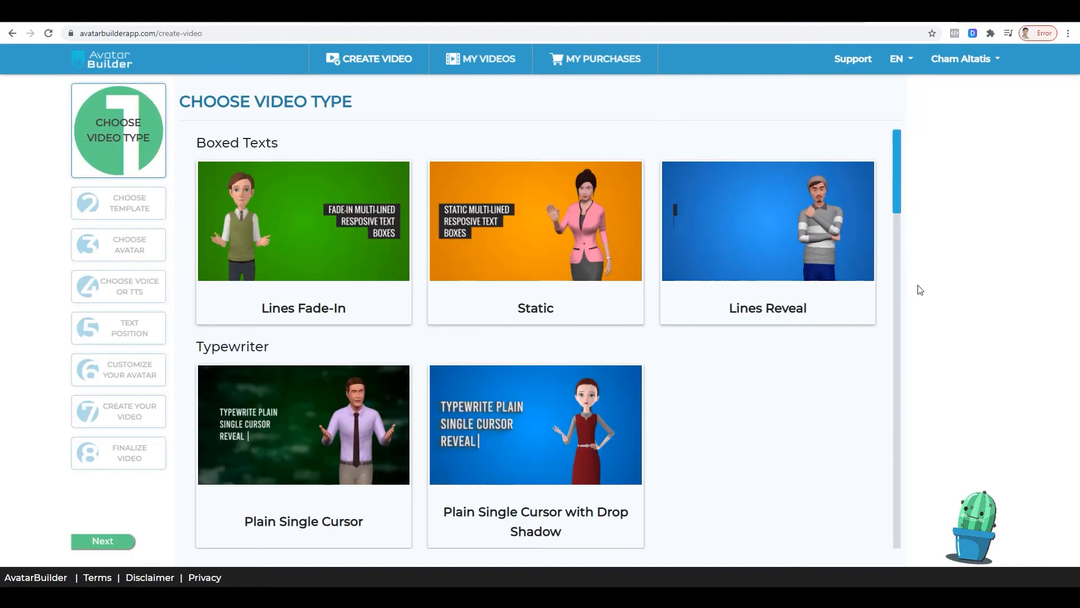
scroll(833, 298, "down", 10)
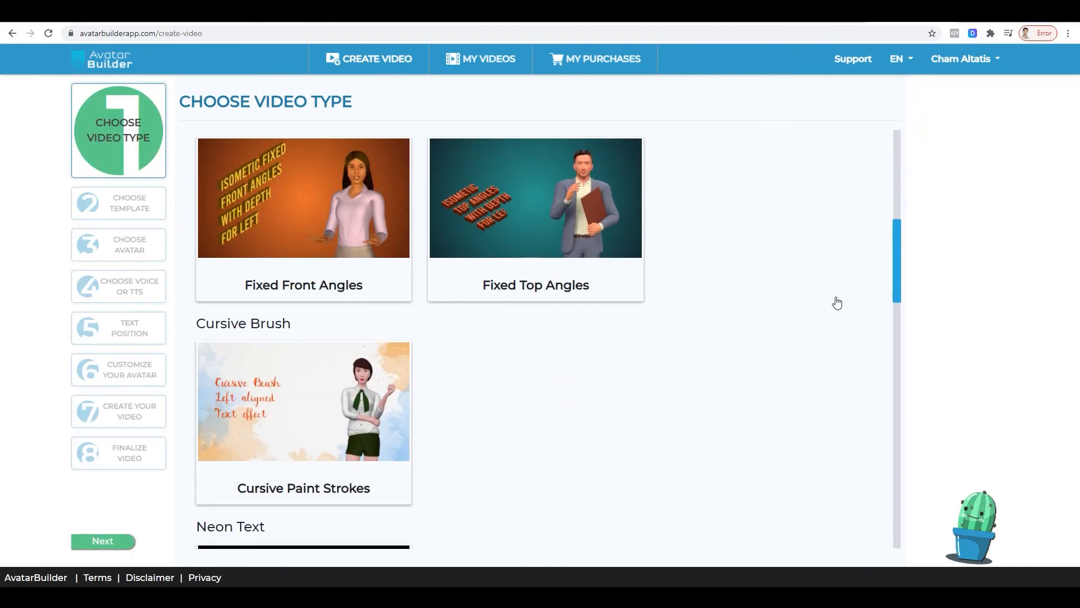
scroll(835, 302, "down", 9)
left_click_drag(897, 416, 912, 168)
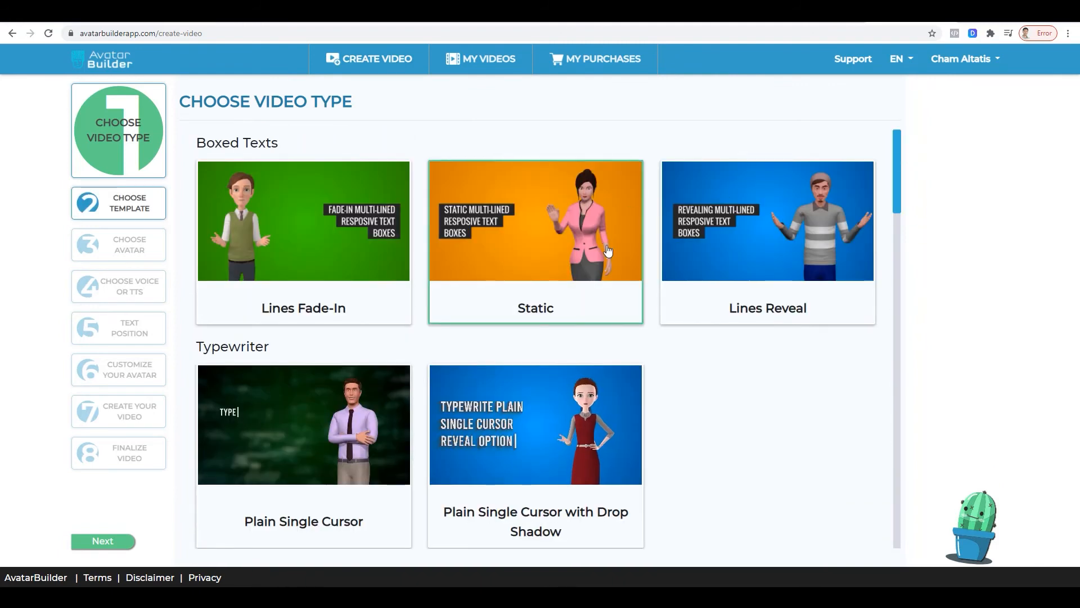
scroll(855, 300, "down", 6)
left_click_drag(896, 233, 881, 444)
- Examine the Mockups Showcase, Image Frames and Avatar with Solid BG video types
left_click(332, 291)
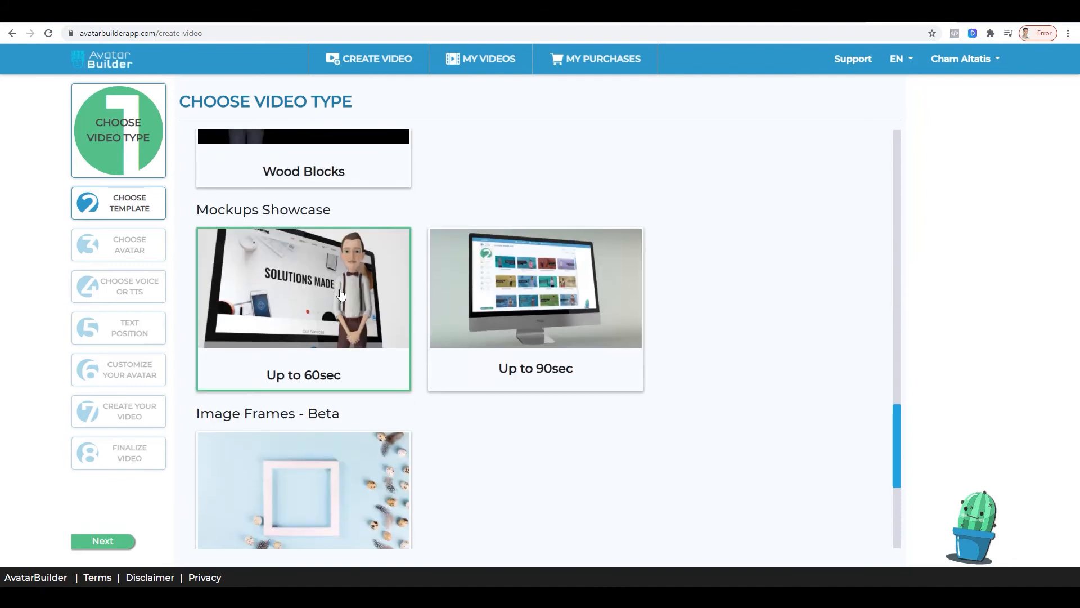
scroll(406, 336, "down", 3)
left_click(361, 326)
scroll(524, 353, "down", 3)
left_click(369, 400)
scroll(808, 393, "up", 5)
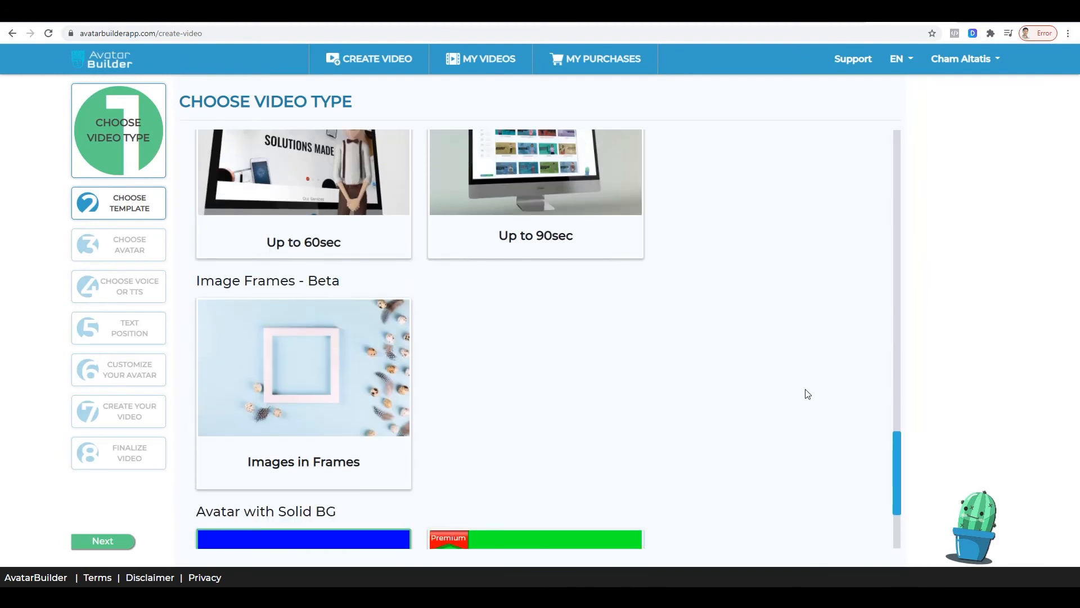
left_click(504, 279)
left_click(338, 294)
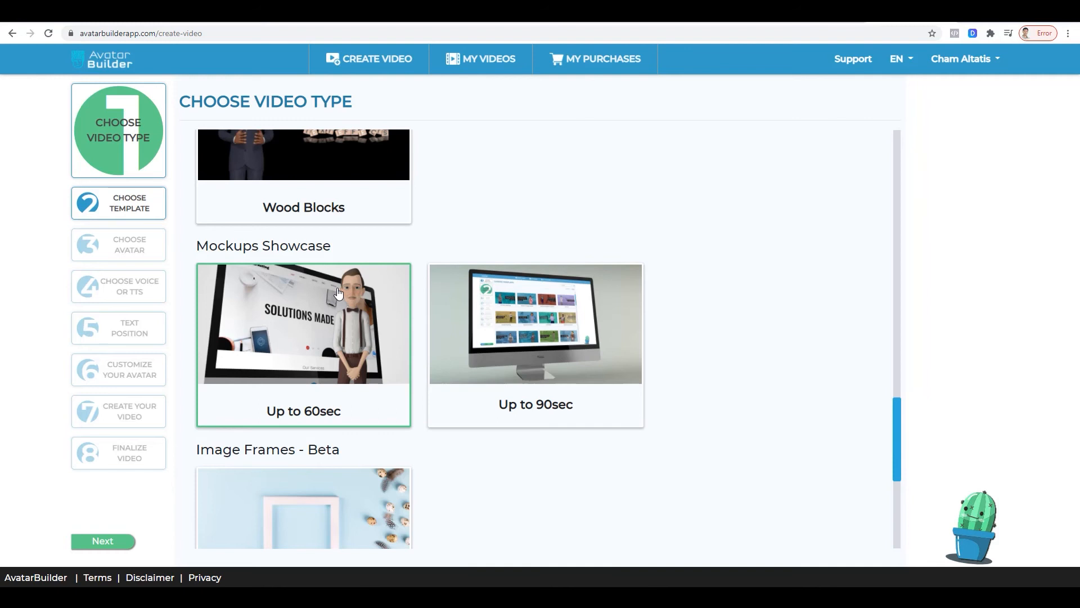
scroll(755, 307, "down", 3)
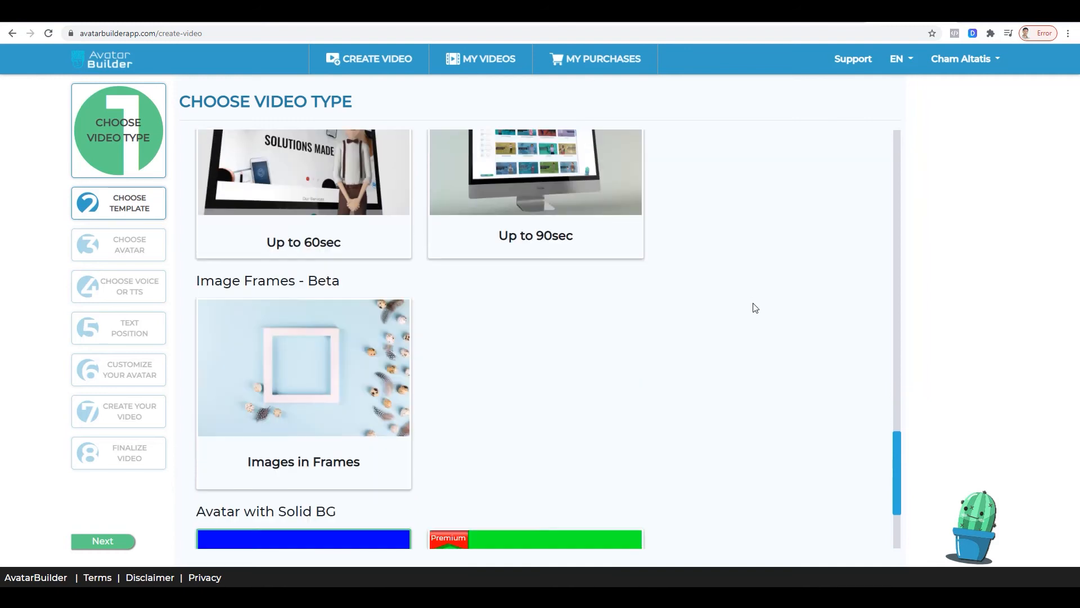
scroll(755, 307, "down", 4)
scroll(755, 308, "up", 3)
scroll(755, 308, "up", 4)
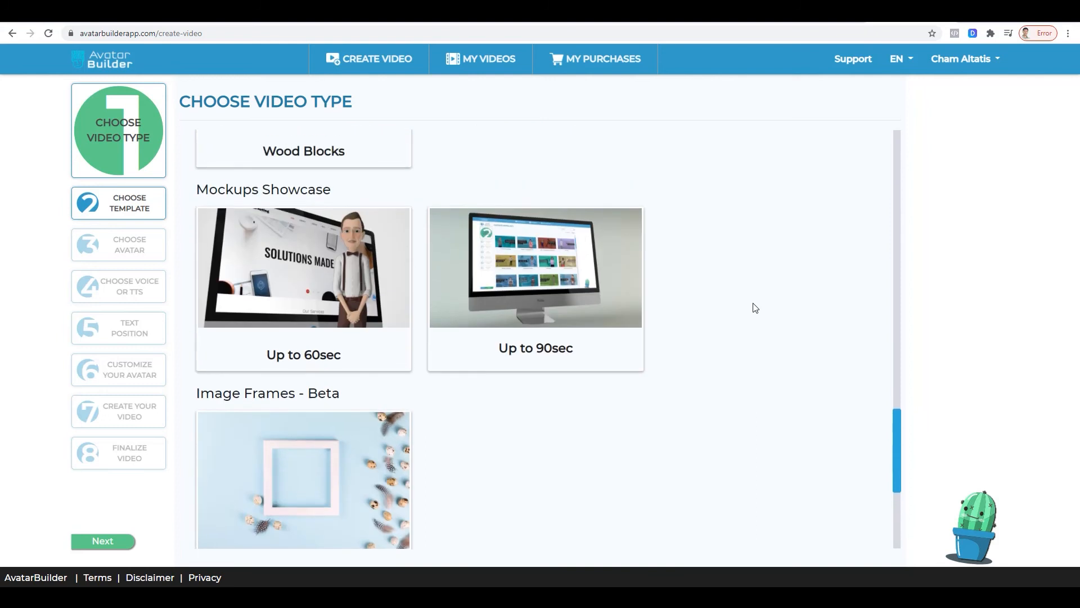
scroll(755, 307, "down", 5)
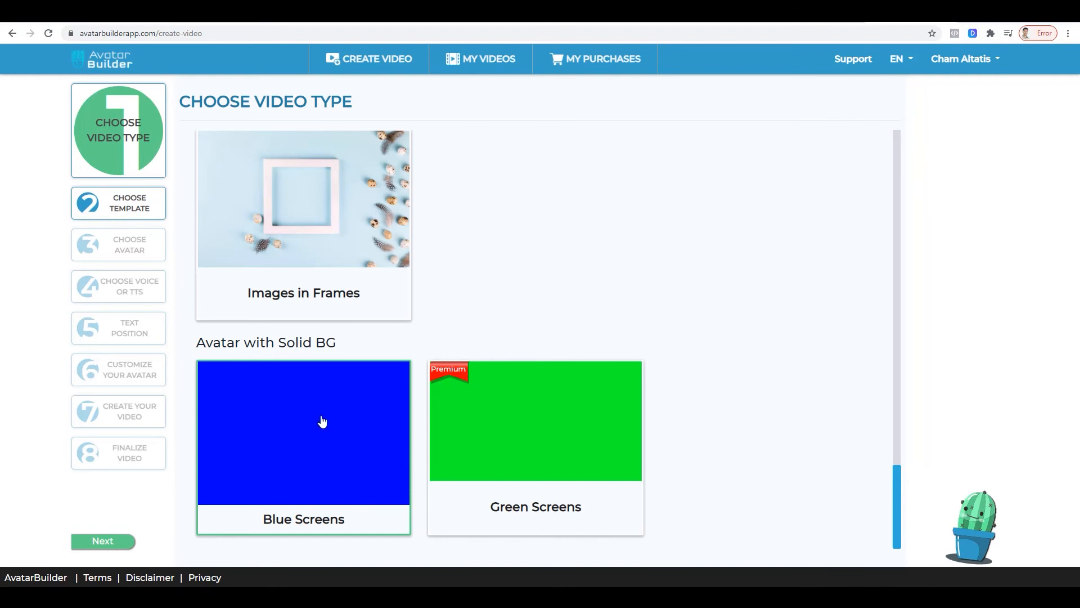
- View the template choice for the Blue Screens video type and discard the selection to restart video creation
left_click(111, 544)
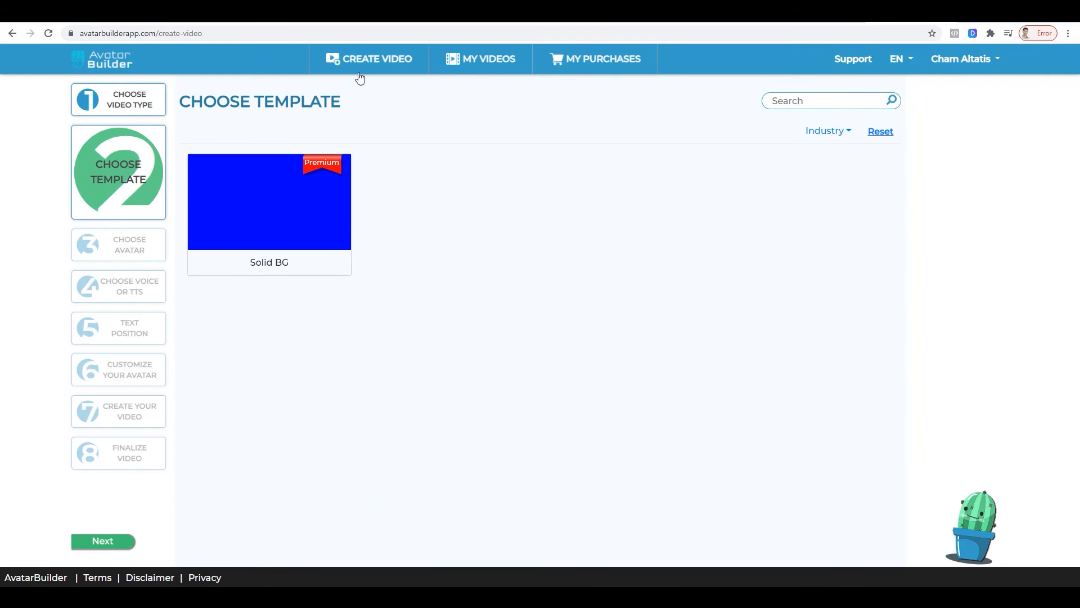
left_click(376, 64)
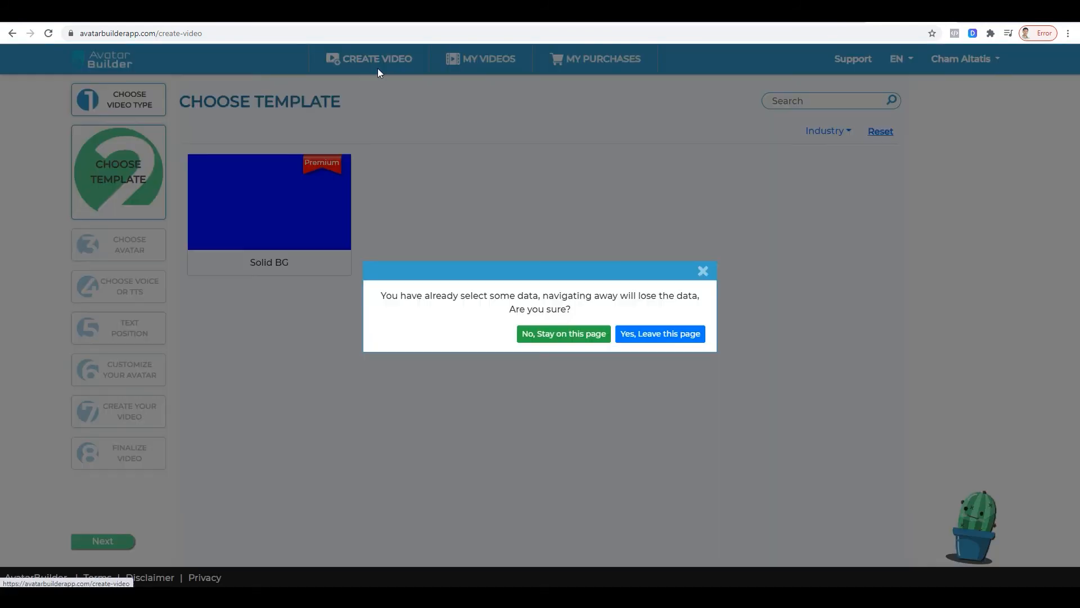
left_click(632, 336)
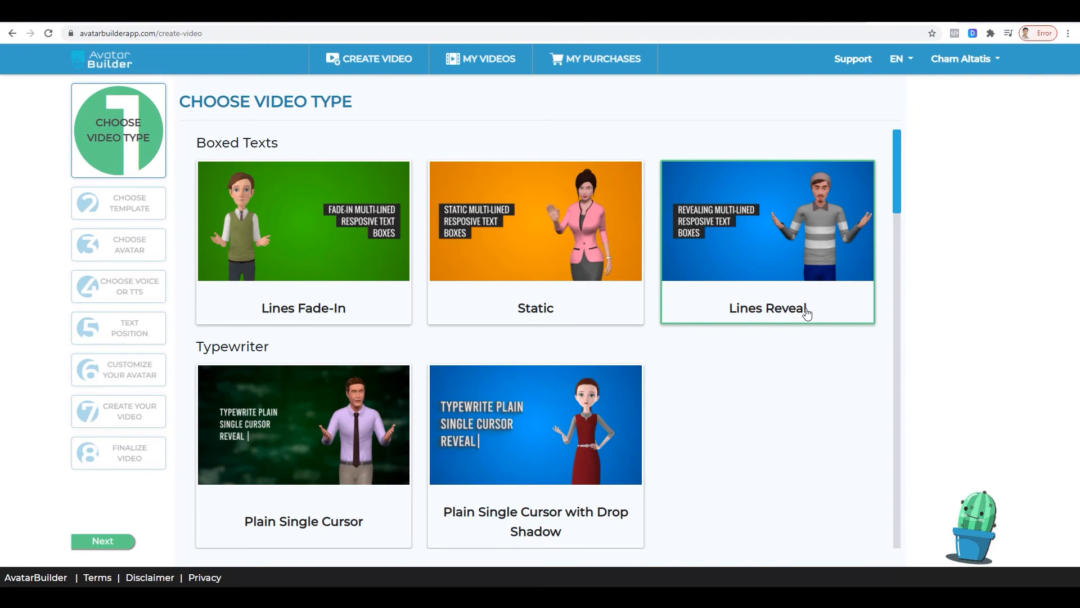
- Choose Cursive Paint Strokes as the video type and proceed to the template choice
scroll(808, 314, "down", 5)
scroll(807, 313, "up", 5)
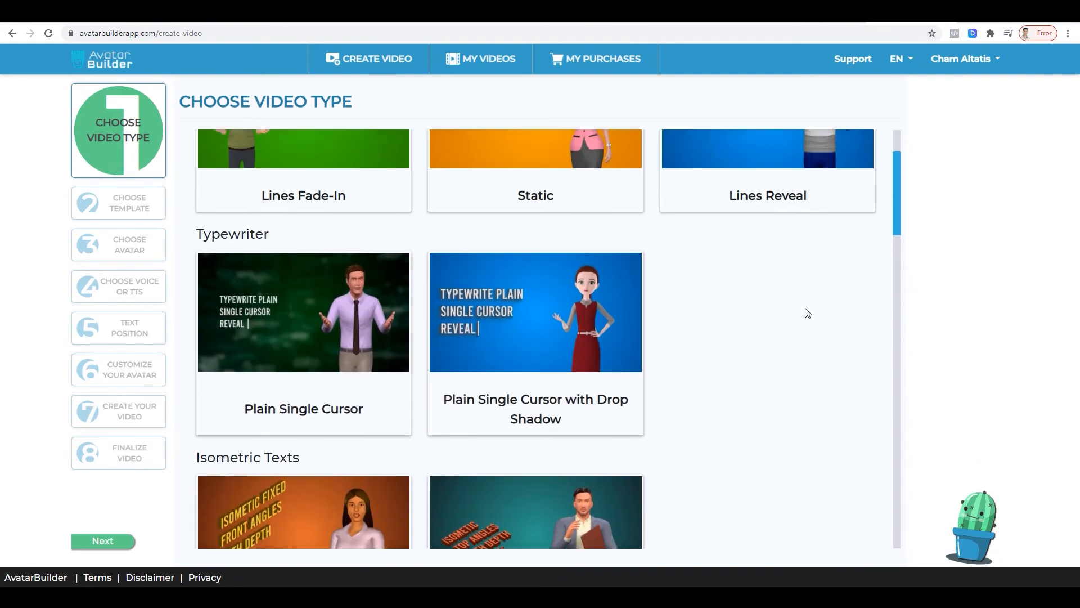
scroll(807, 314, "up", 1)
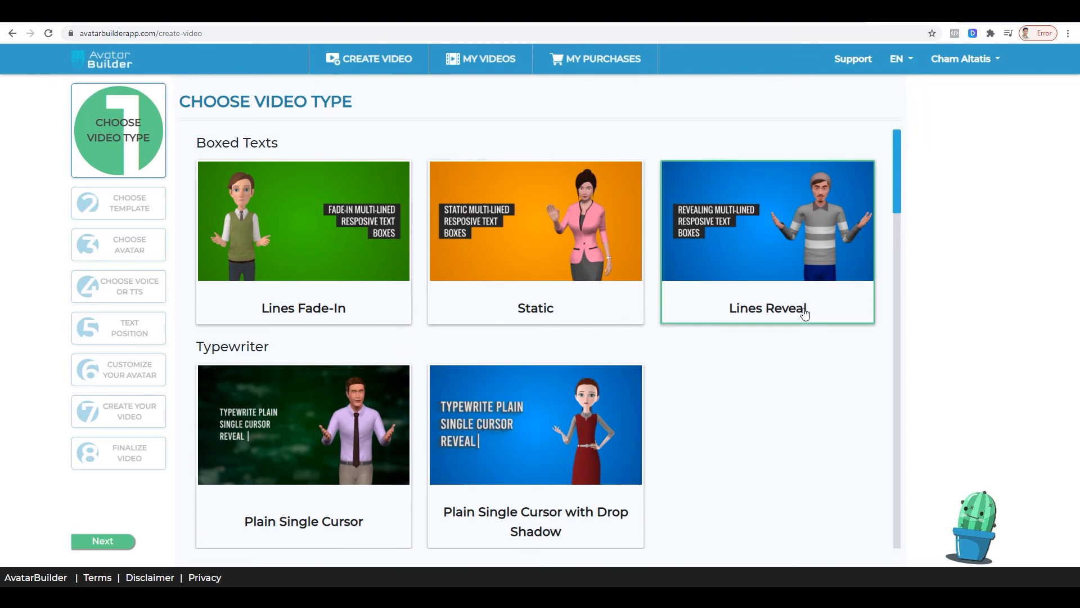
scroll(844, 365, "down", 3)
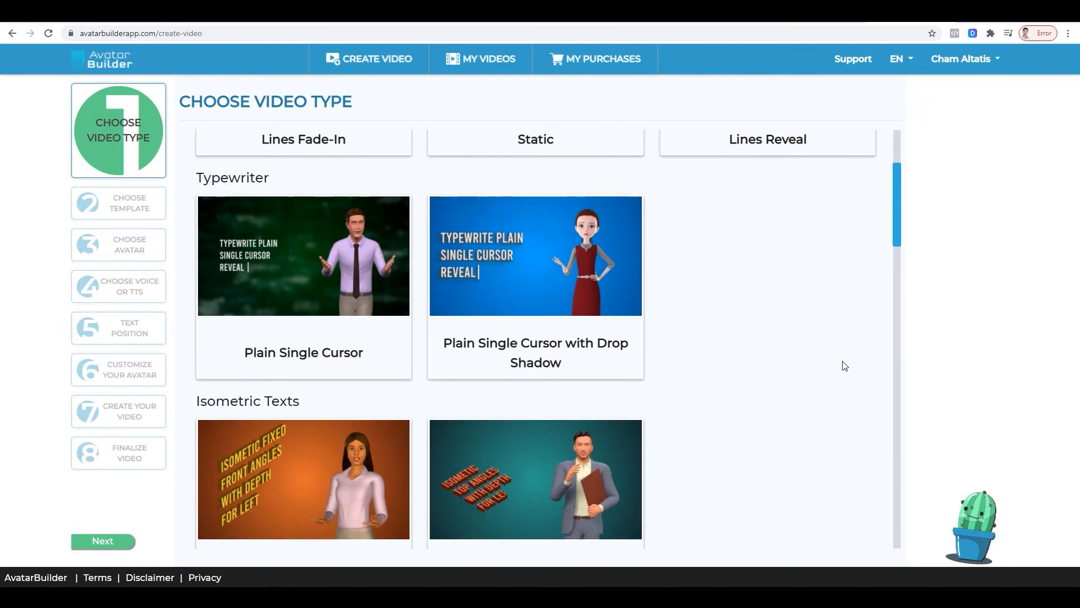
scroll(844, 365, "down", 7)
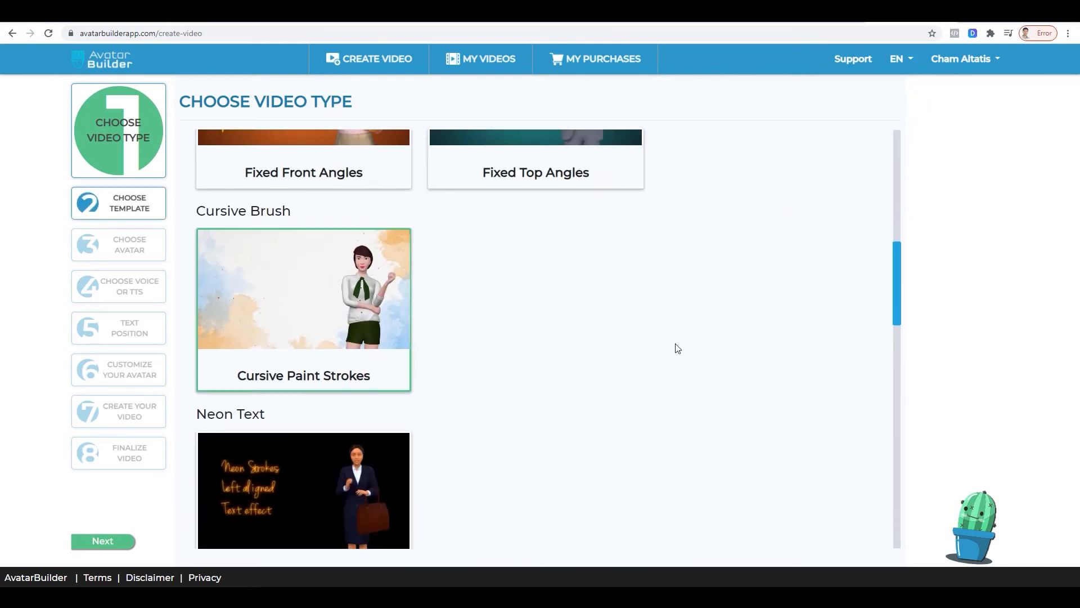
left_click(102, 541)
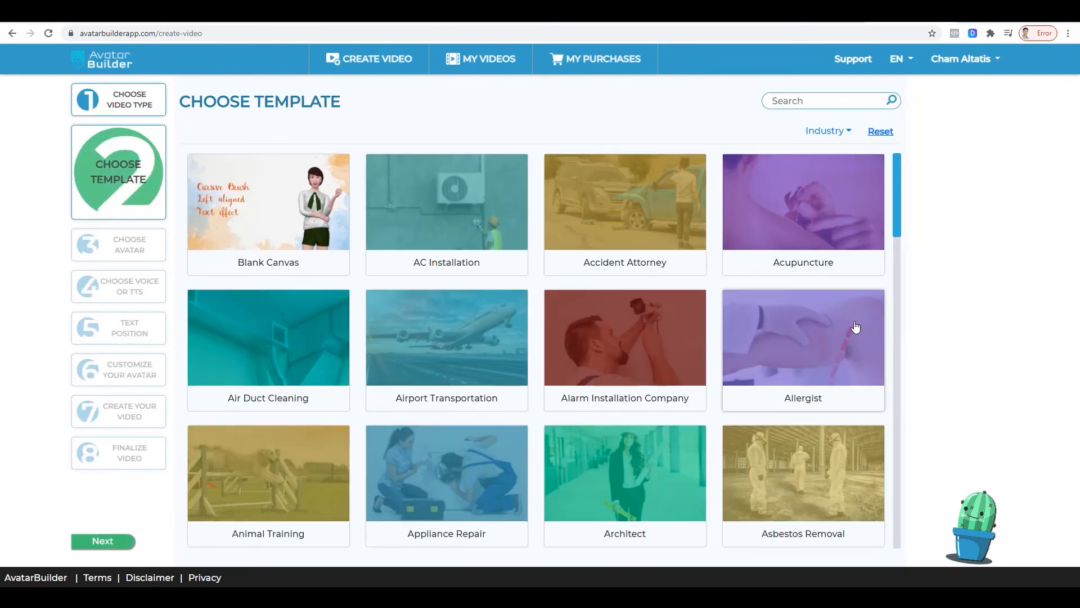
- Choose the Beauty Salon template and proceed to the avatar choice
scroll(856, 327, "down", 10)
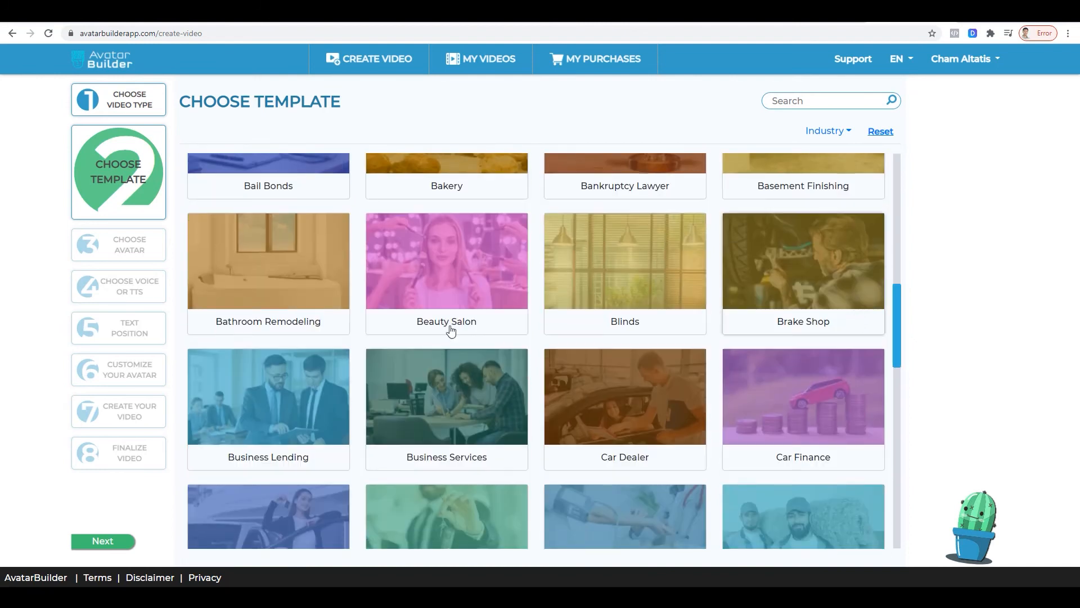
left_click(422, 251)
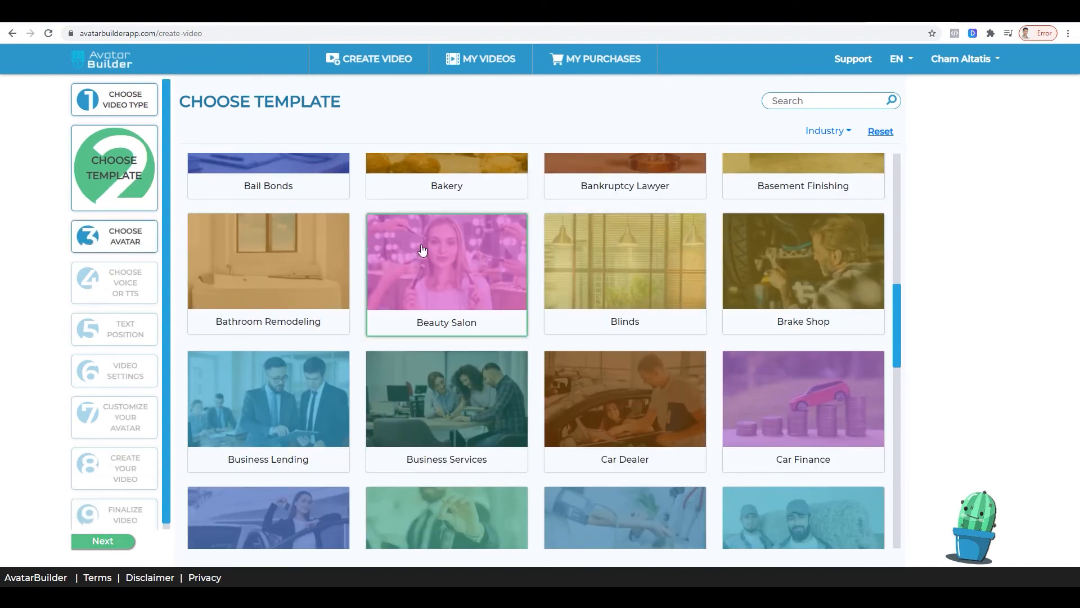
left_click(94, 543)
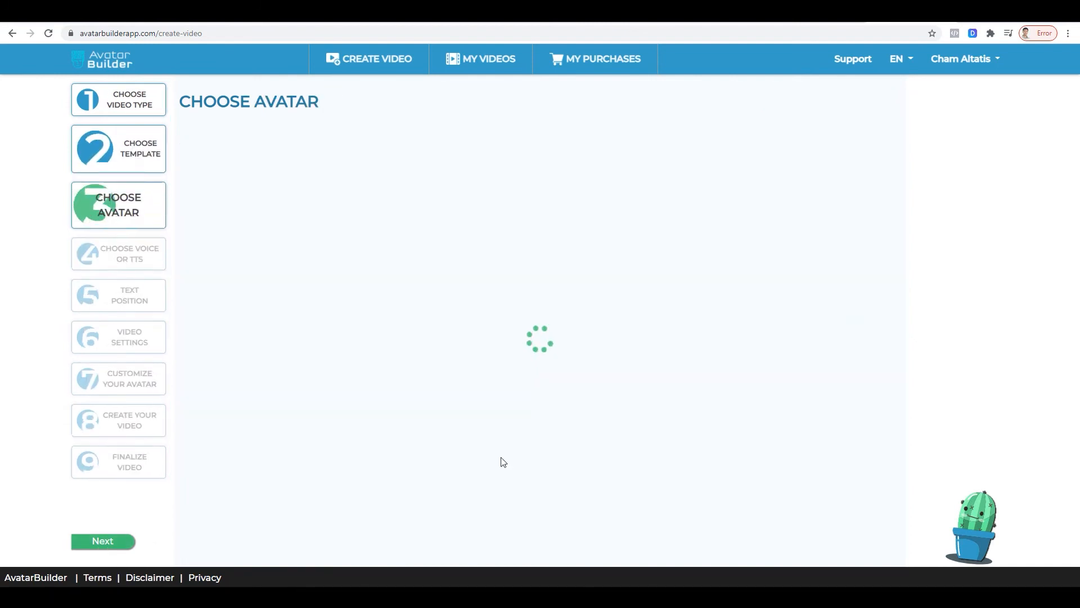
- Choose the Alice avatar and proceed to the voice settings
mouse_move(831, 246)
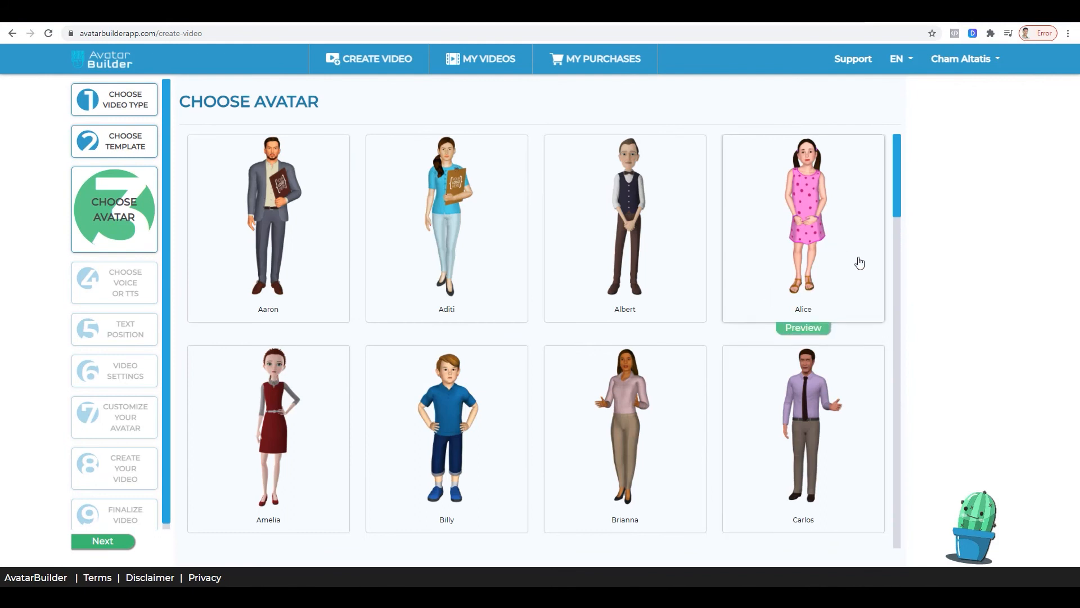
scroll(859, 263, "down", 3)
scroll(860, 263, "up", 3)
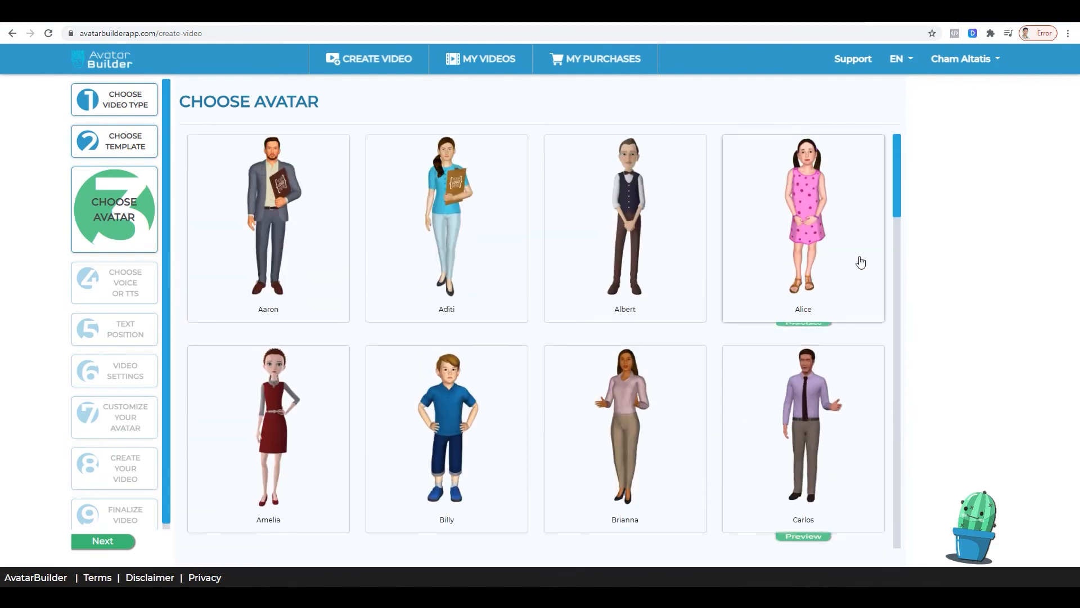
left_click(806, 221)
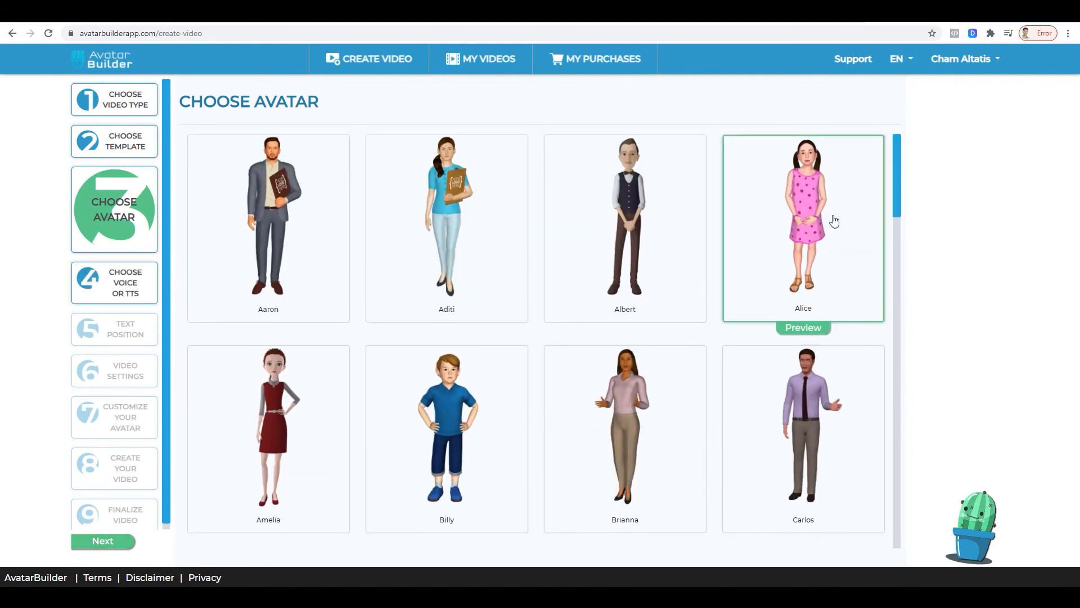
left_click(84, 541)
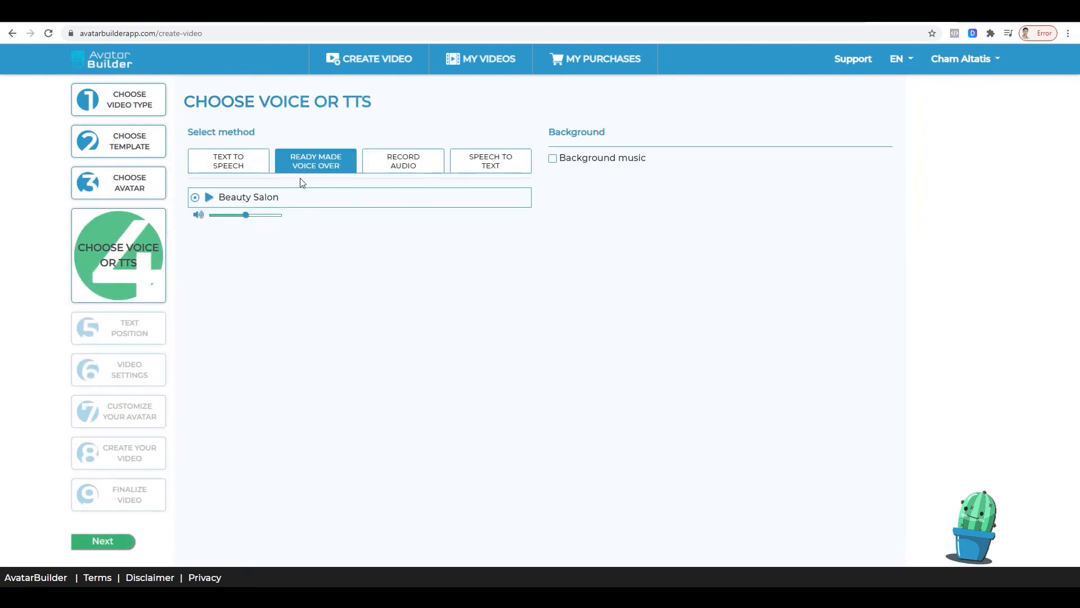
- Accept the Beauty Salon voice-over and default text position, and set the blue C image from the gallery as the company logo
left_click(104, 542)
left_click(102, 545)
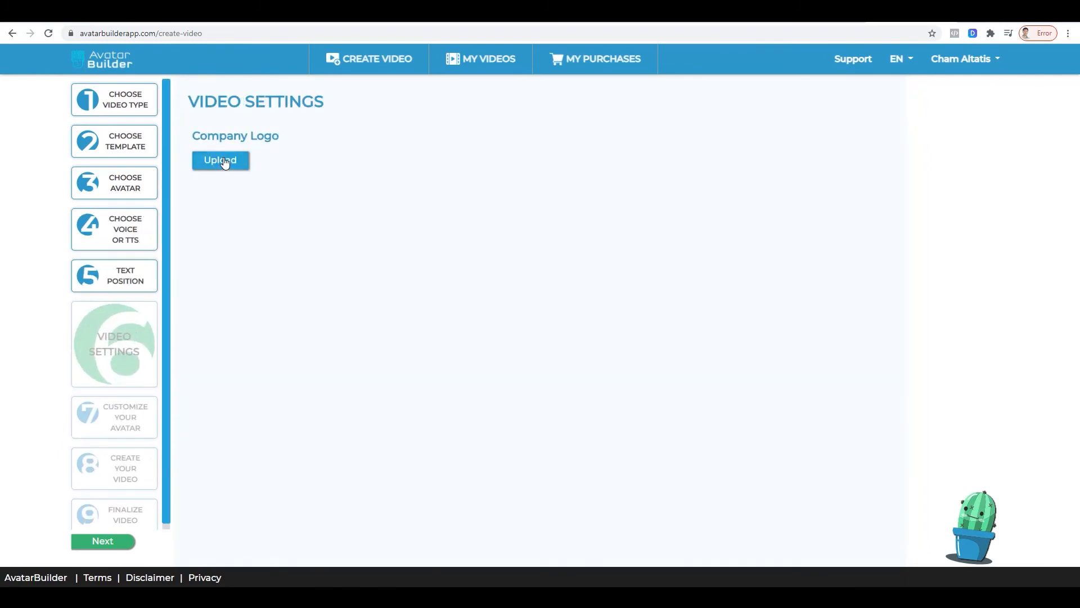
left_click(225, 162)
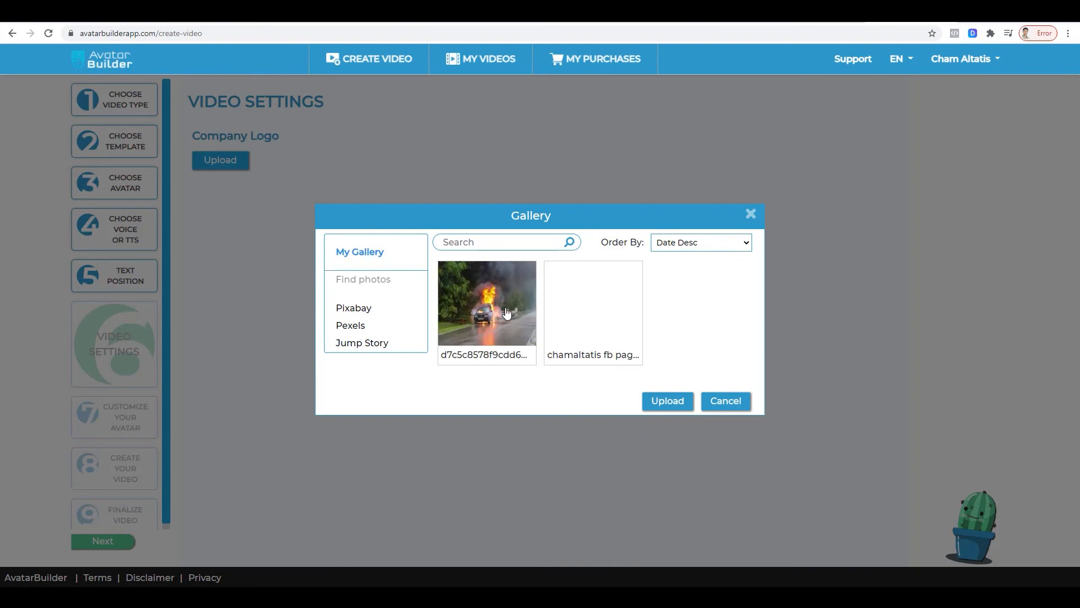
left_click(627, 316)
left_click(682, 457)
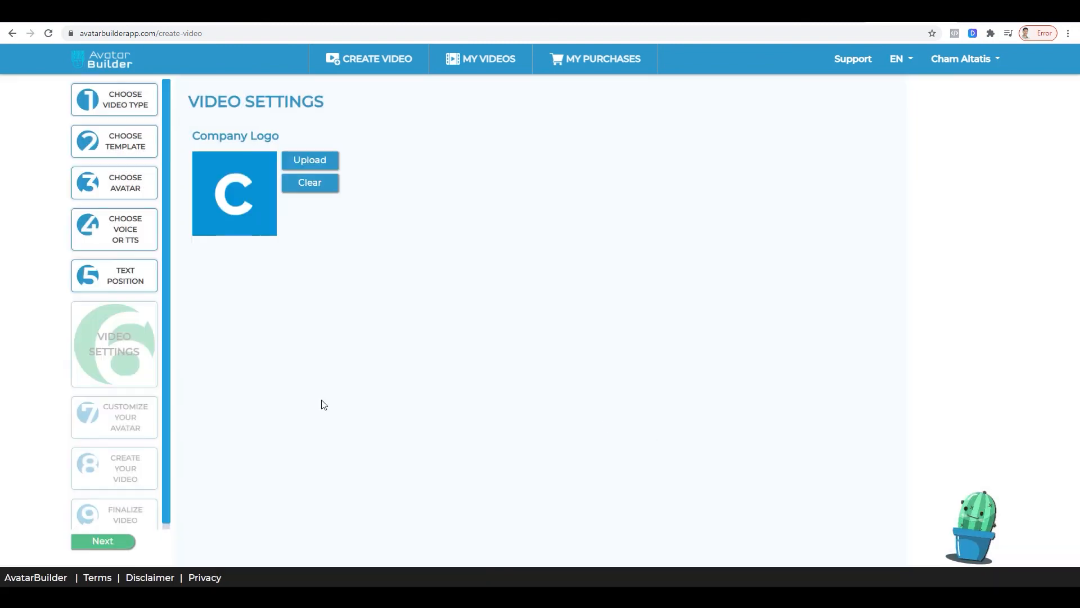
- Proceed to the avatar customization and set the avatar's hair to style 2
left_click(102, 542)
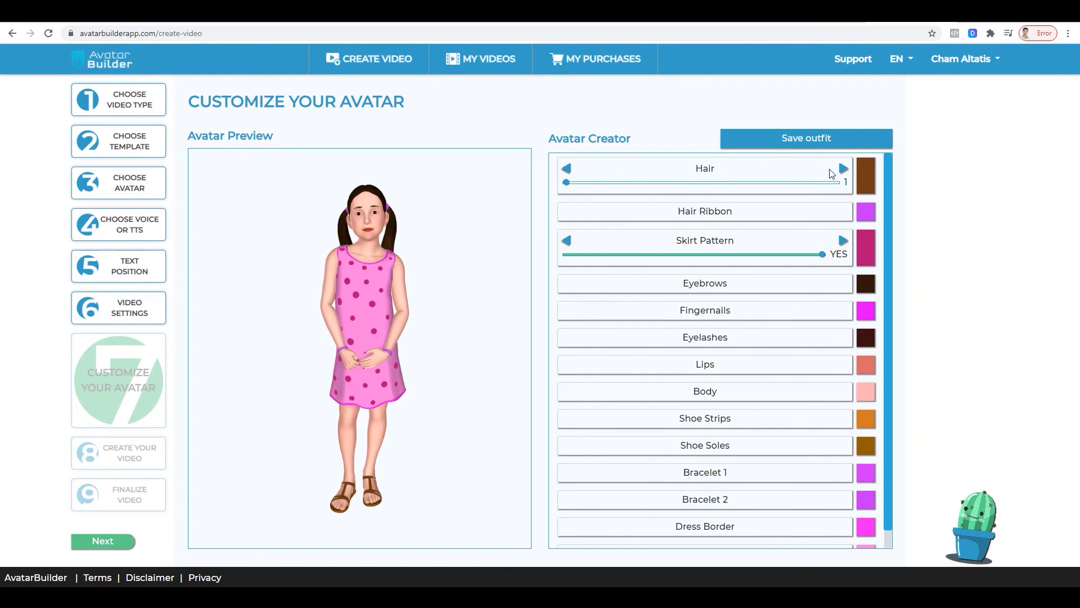
left_click(843, 169)
left_click_drag(701, 183, 836, 186)
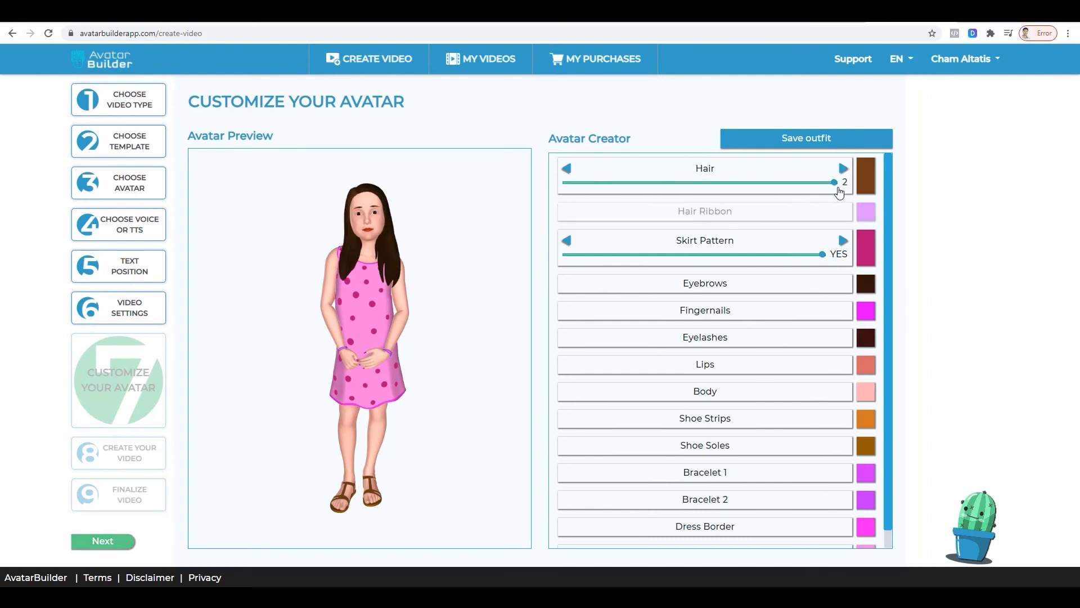
- Keep hair style 2 and turn off the skirt pattern on the avatar's dress
left_click(712, 185)
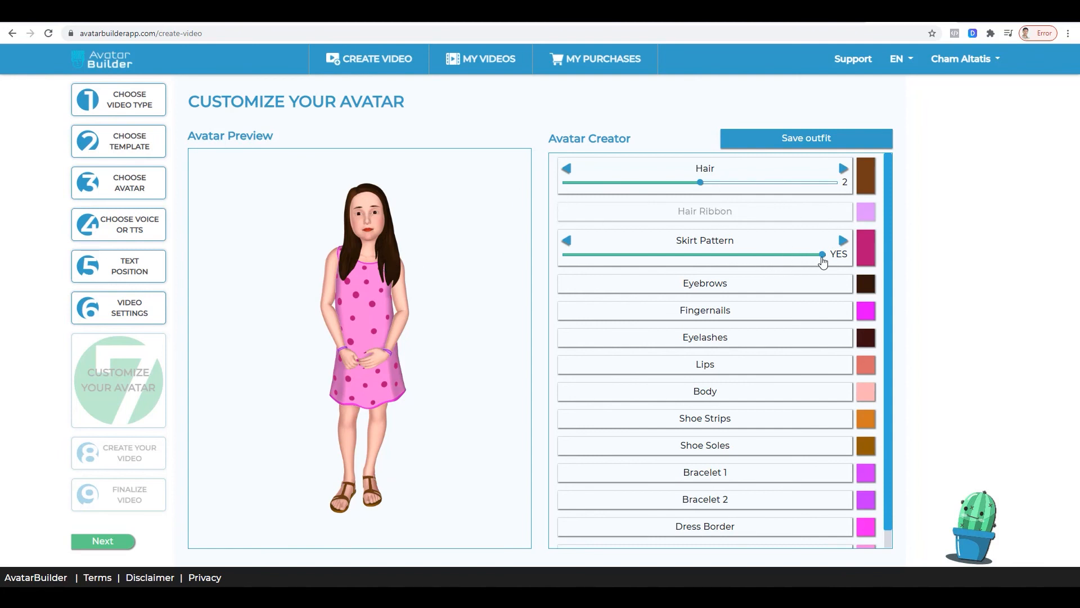
left_click(568, 243)
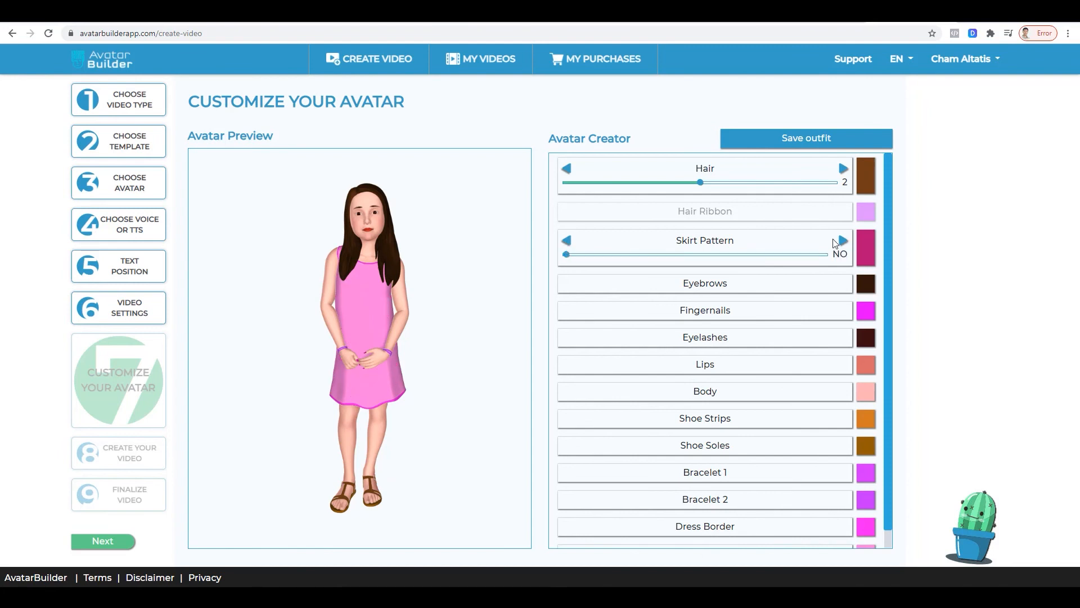
left_click(843, 242)
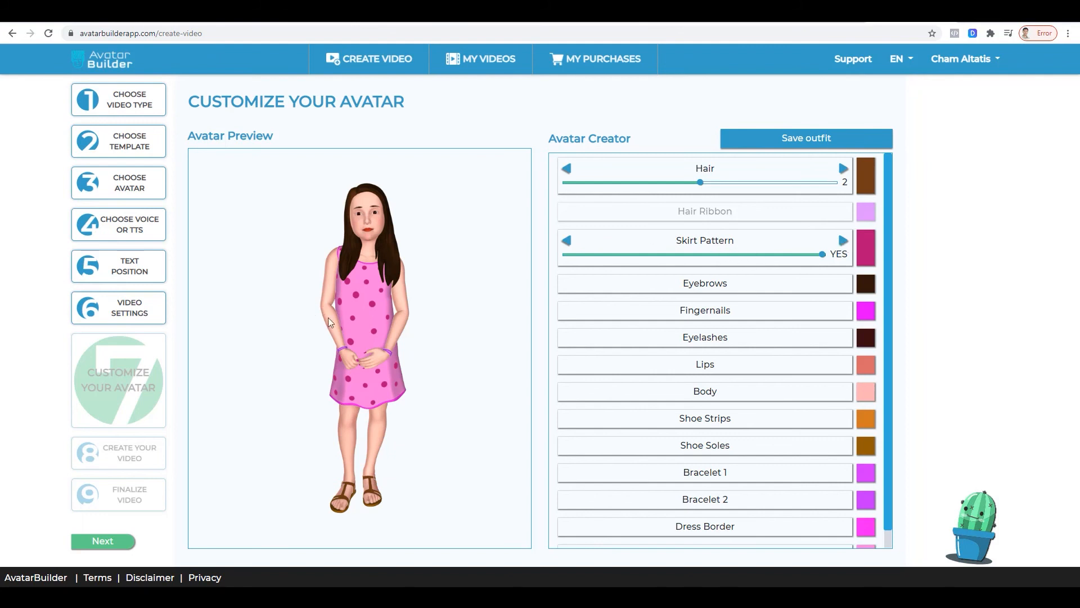
left_click(566, 242)
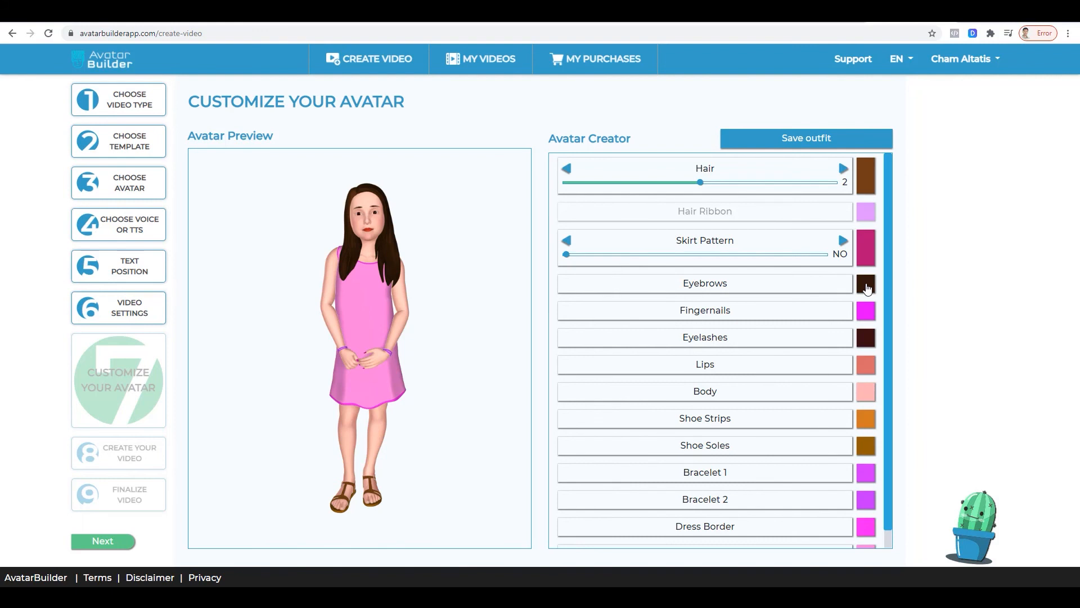
- Change the avatar's eyebrow color to a light orange
left_click(867, 289)
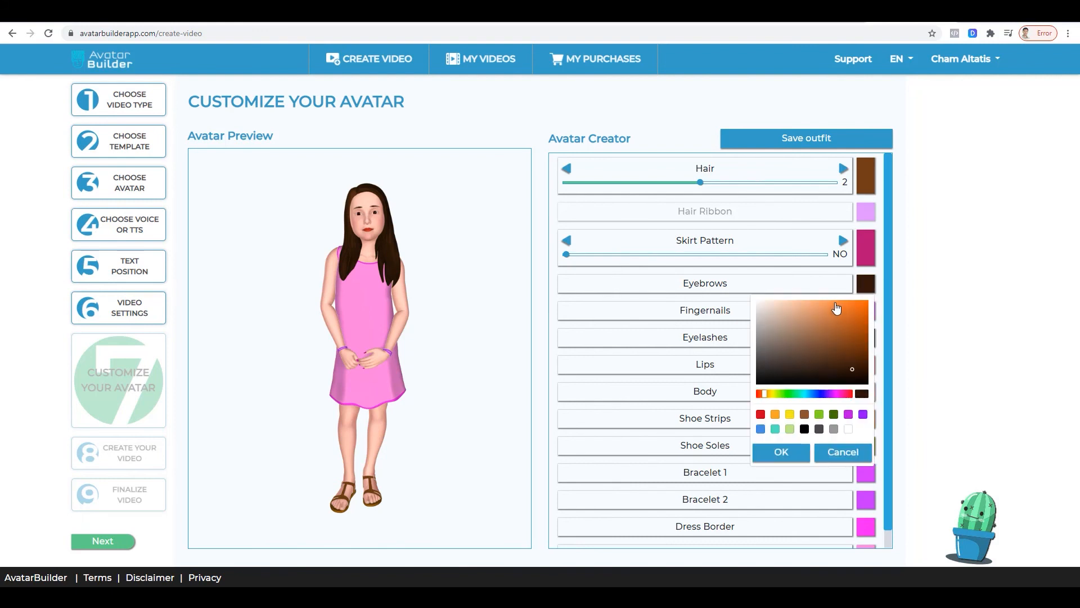
left_click(846, 312)
left_click_drag(847, 315, 838, 308)
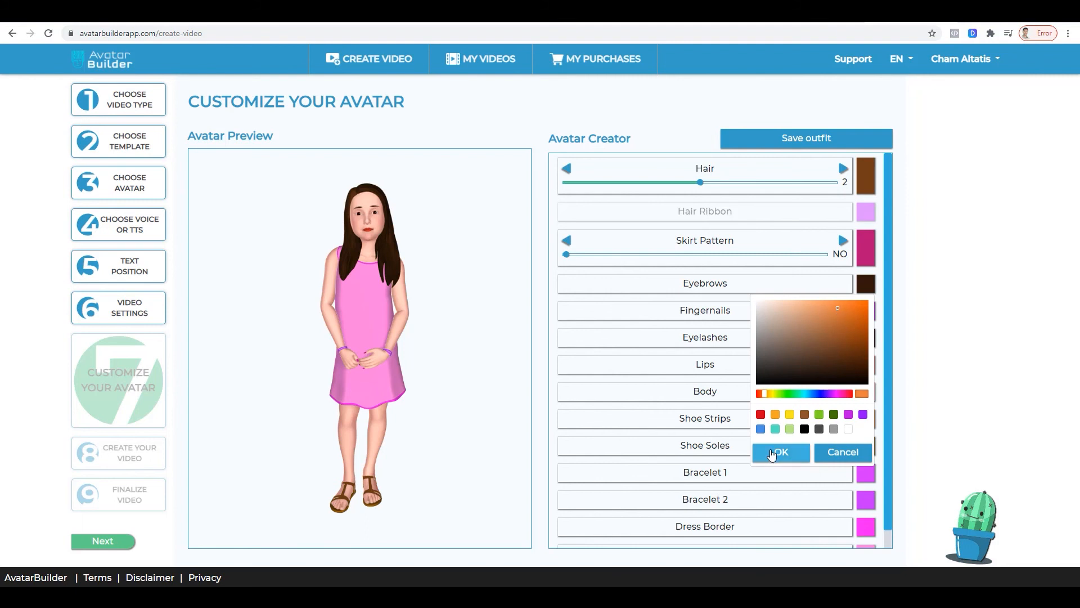
left_click(780, 452)
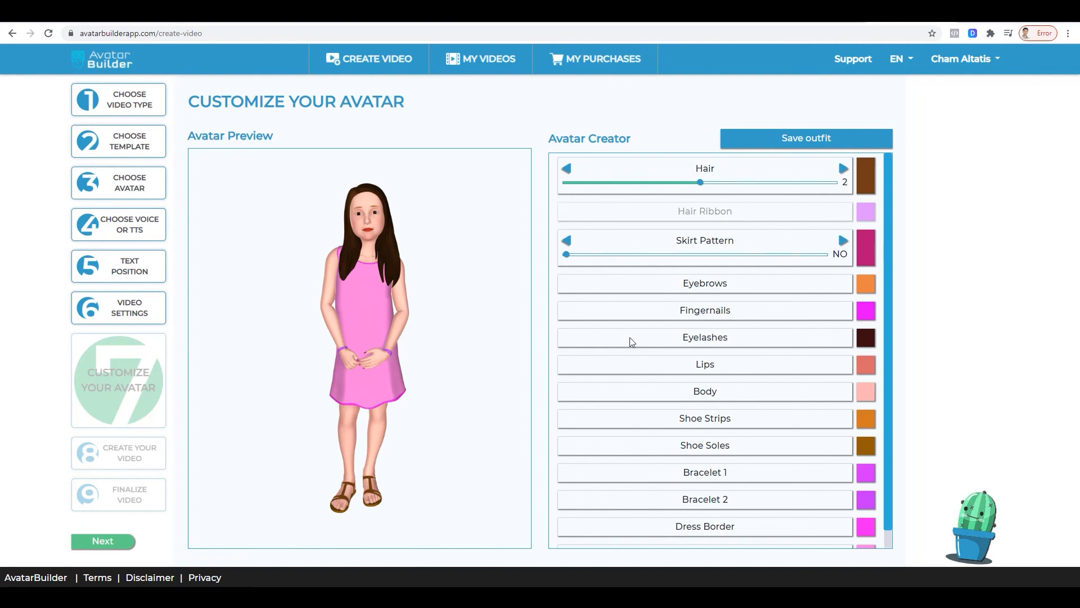
- Set the avatar's eyelashes to the preset yellow-orange color
left_click(870, 342)
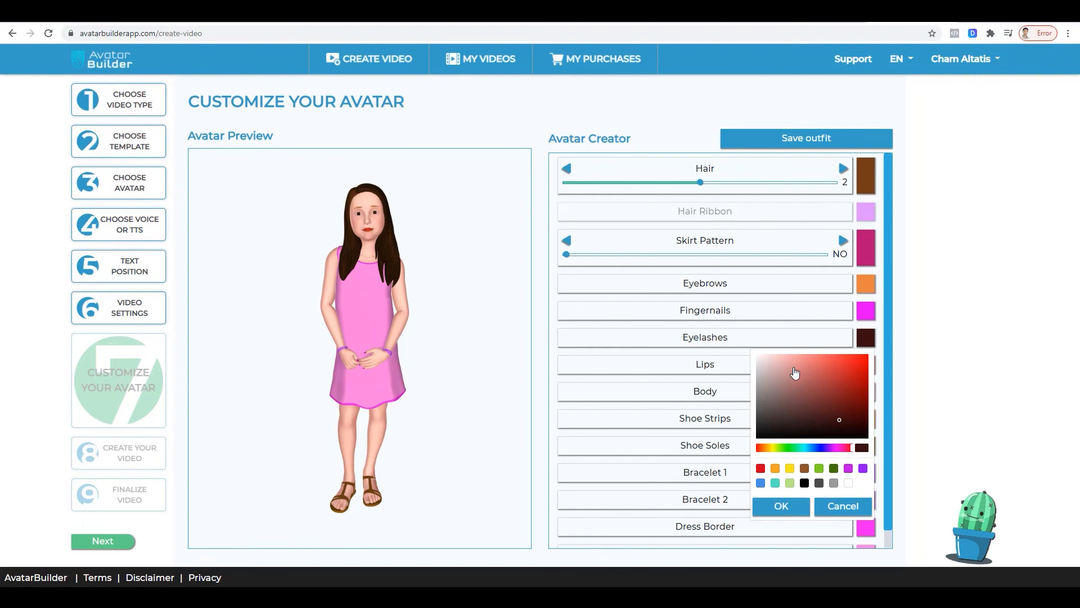
left_click(790, 468)
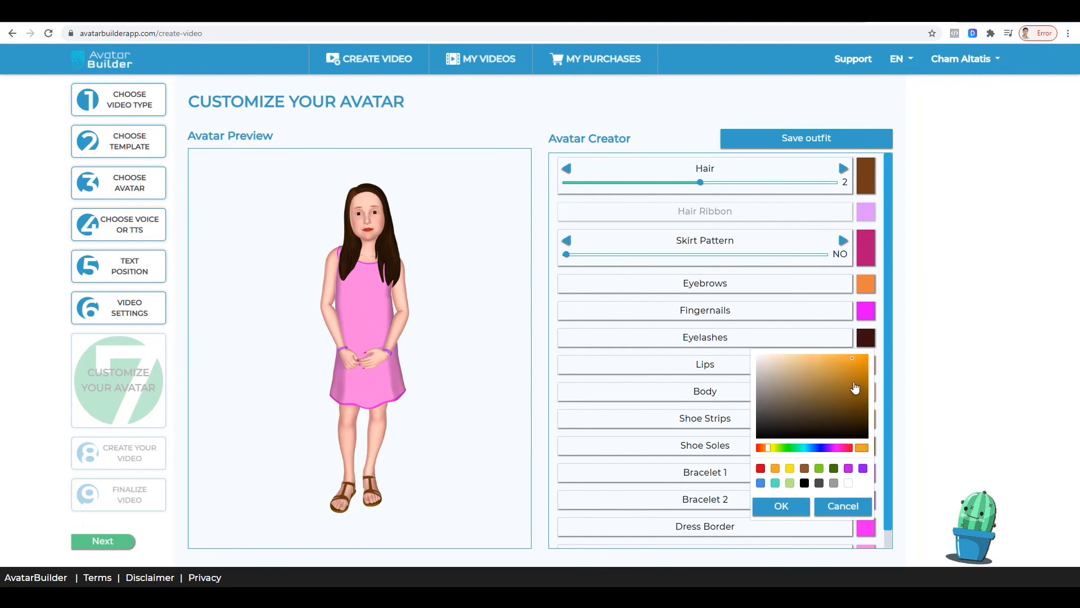
left_click(782, 506)
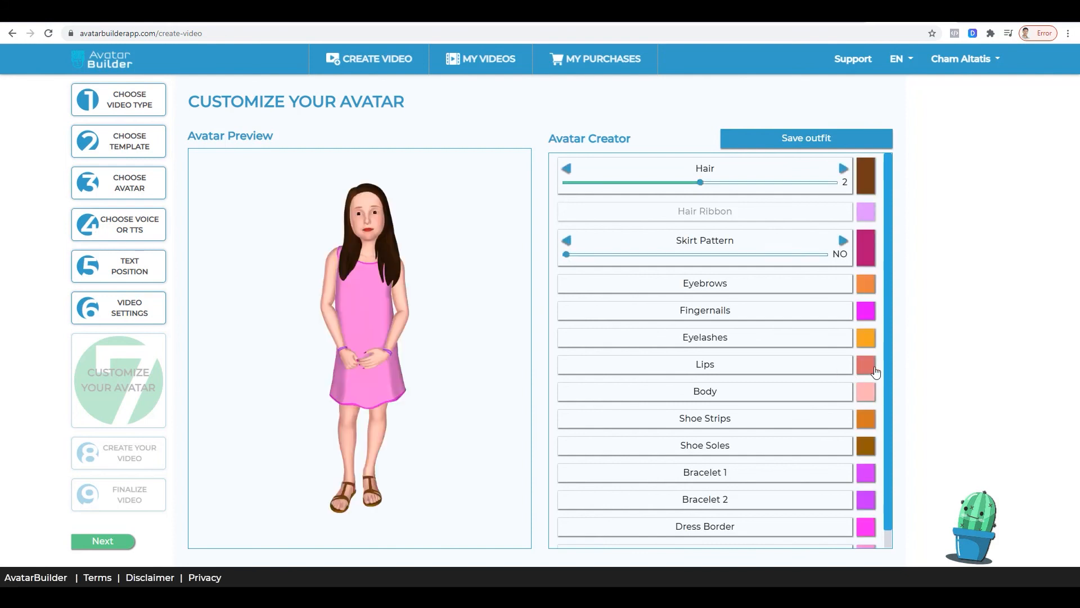
- View the color options for the avatar's lips and body
left_click(868, 365)
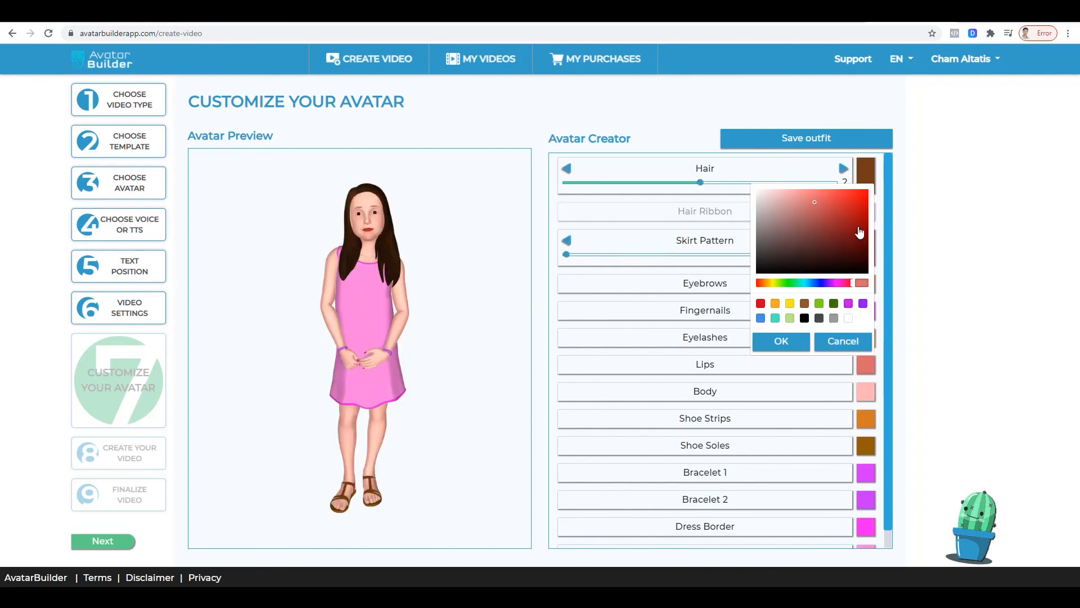
left_click(852, 341)
scroll(868, 374, "down", 1)
left_click(866, 372)
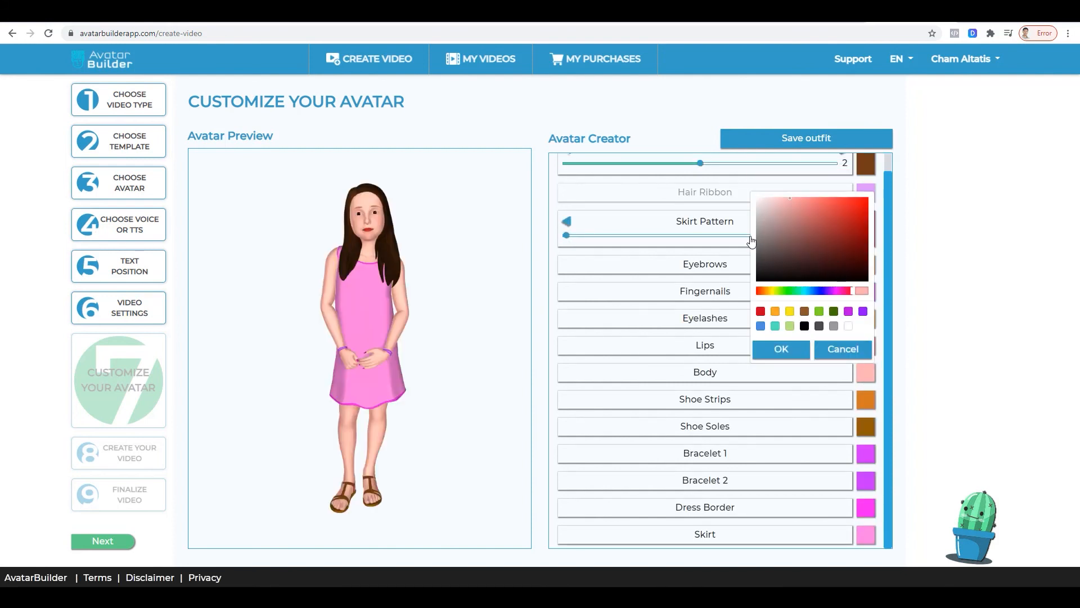
left_click(781, 351)
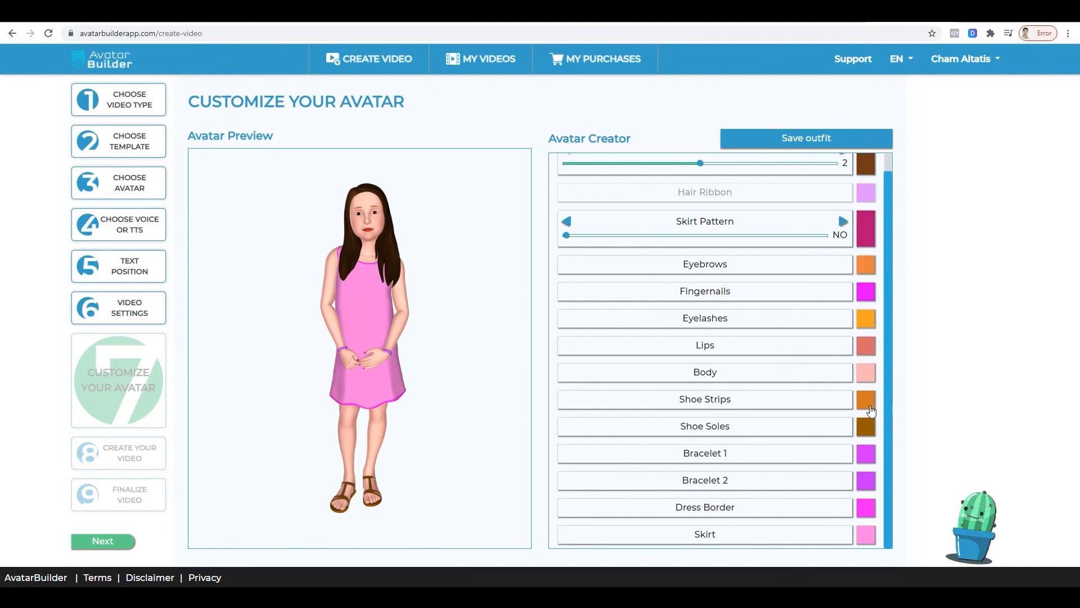
- Change the avatar's hair color to orange
scroll(844, 270, "up", 1)
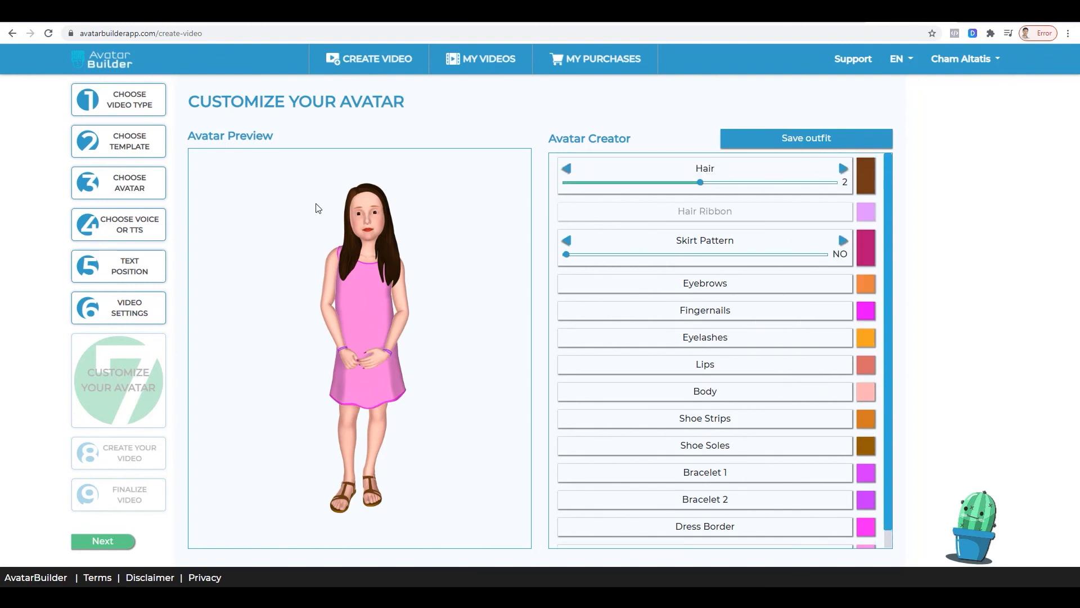
left_click(870, 178)
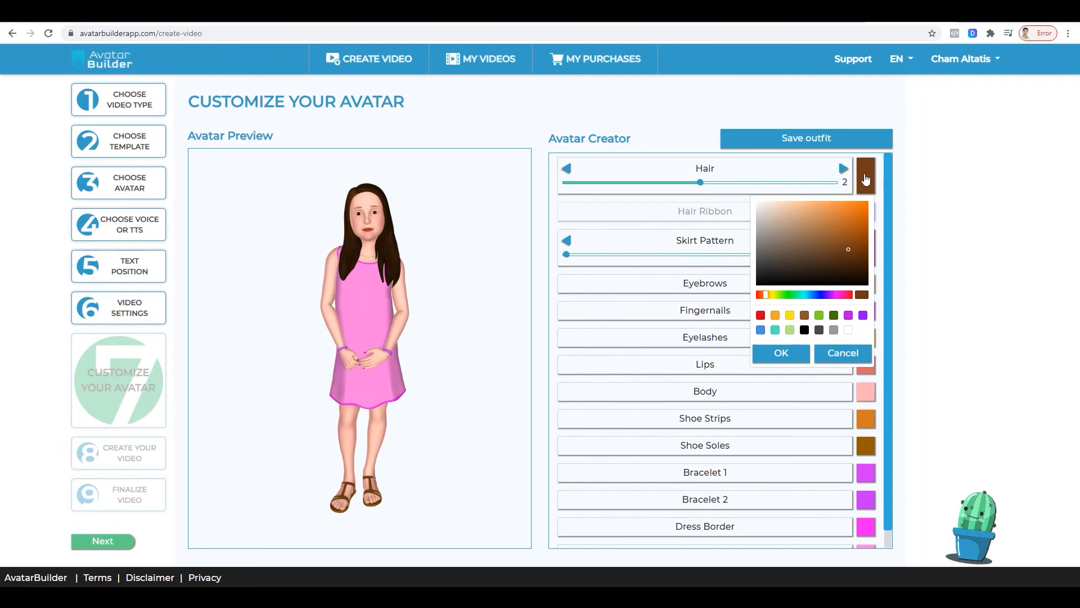
left_click(847, 214)
left_click(782, 352)
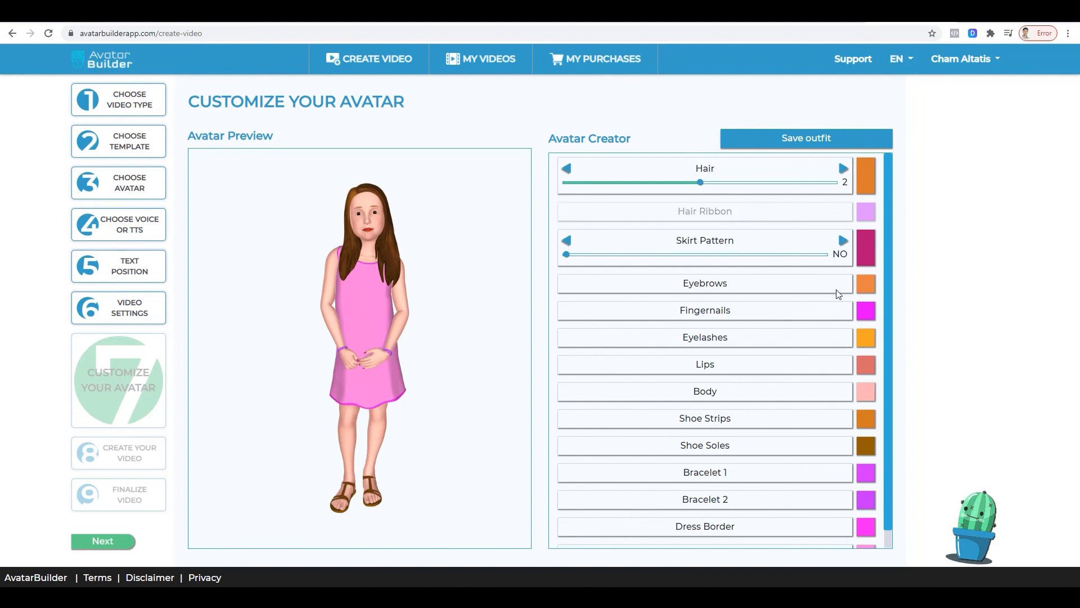
- Accept the avatar customization and the template's scenes, and proceed to finalizing the video
scroll(840, 296, "down", 1)
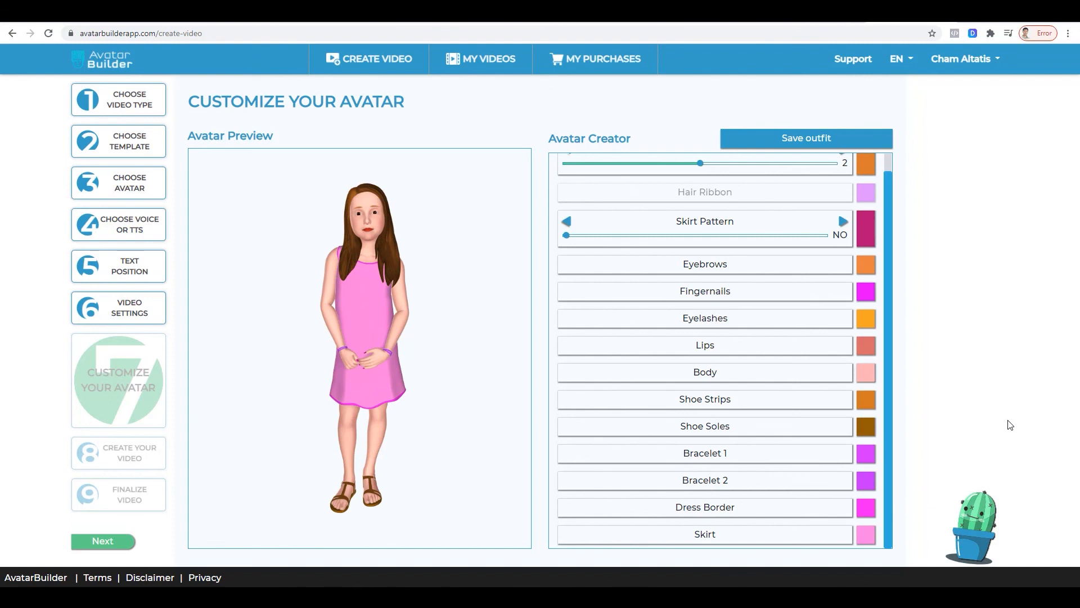
left_click(108, 542)
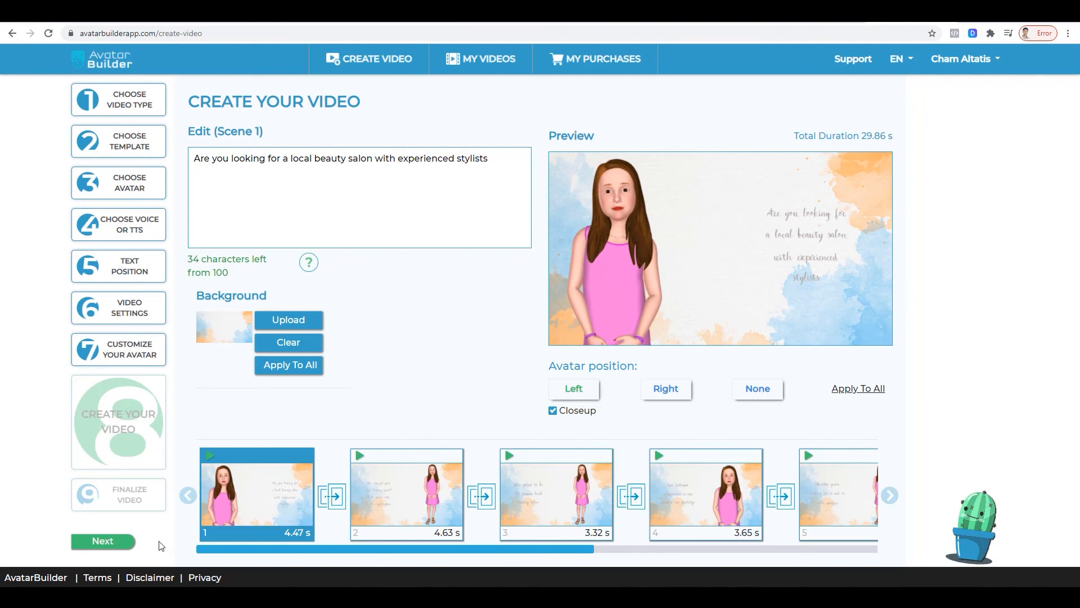
left_click(104, 541)
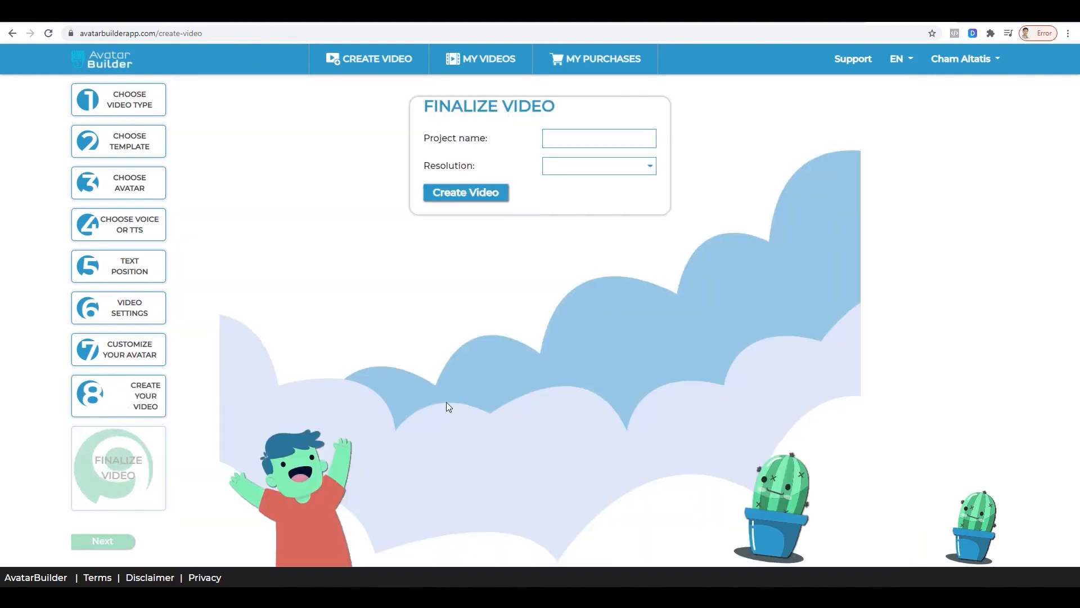
- Name the project Hair Salon, set the resolution to 1080p and create the video
left_click(578, 132)
type("Hair ")
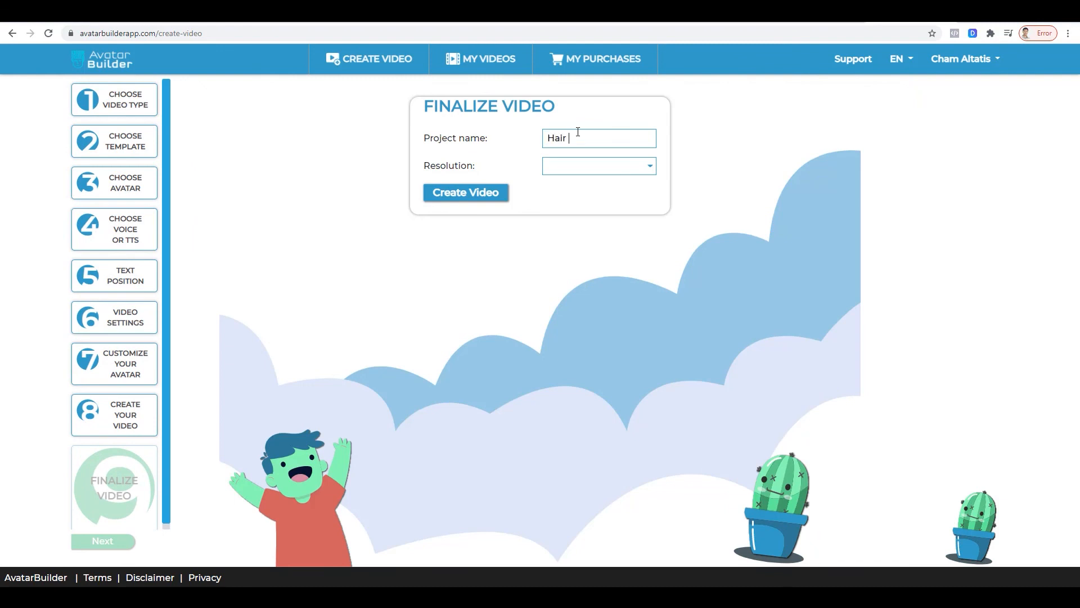
type("Salon")
left_click(600, 166)
left_click(572, 186)
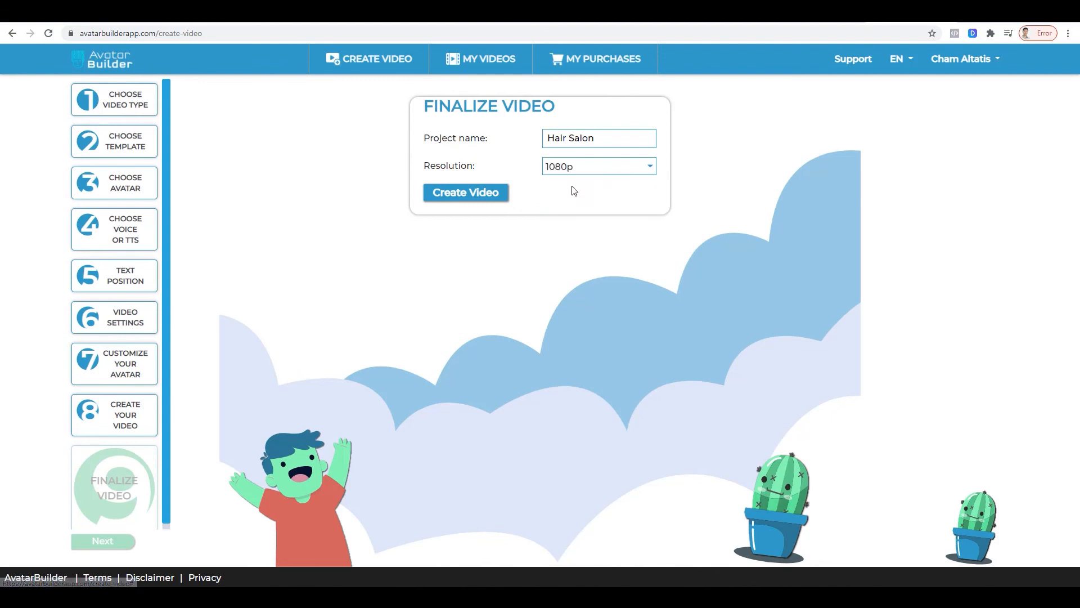
left_click(475, 195)
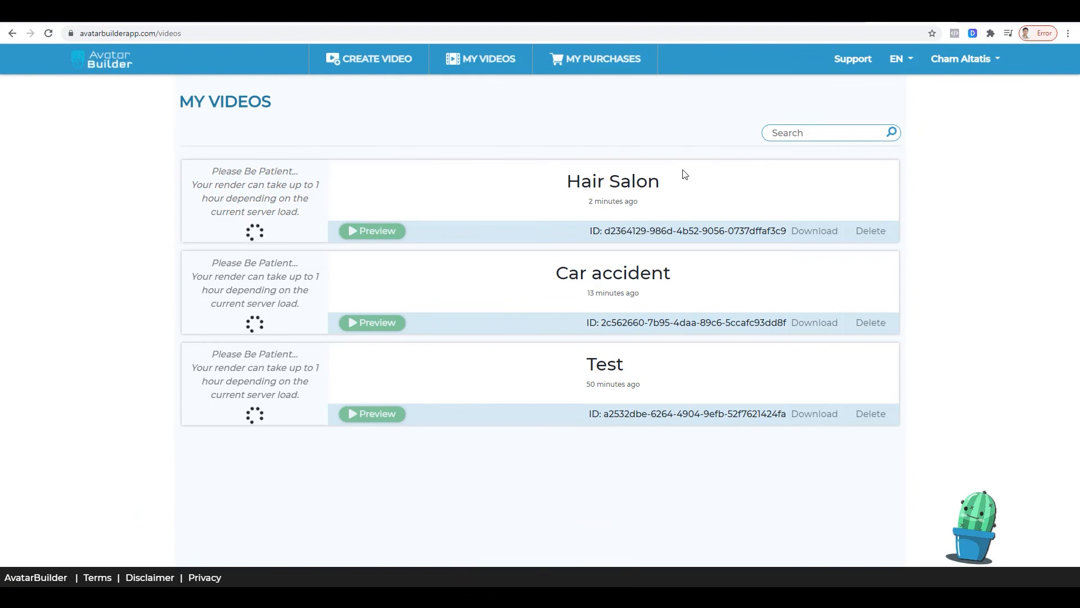
- Start a new video project at the video type choice
left_click(369, 63)
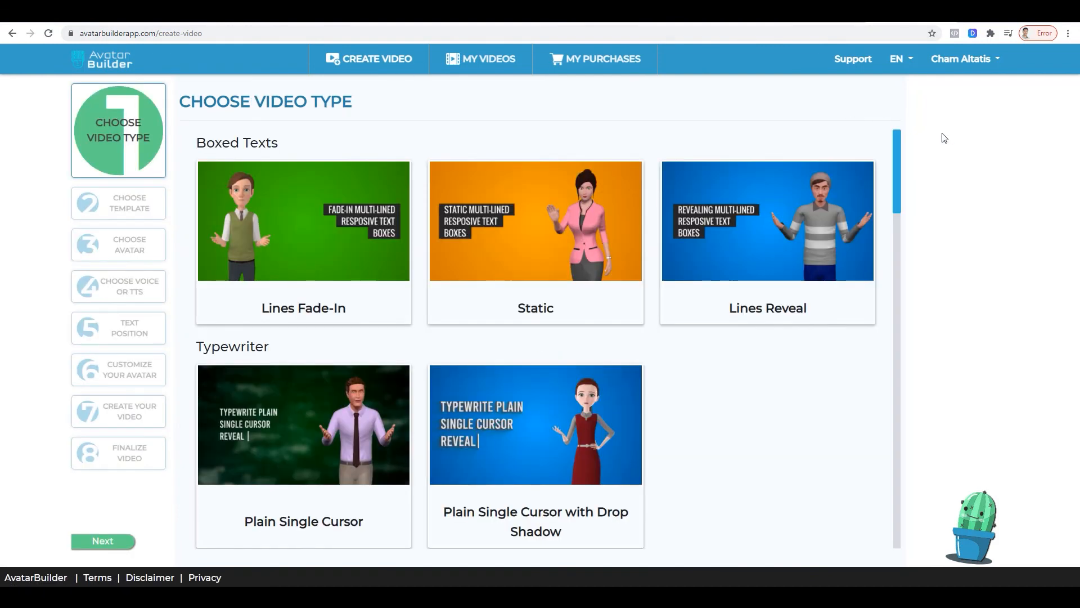